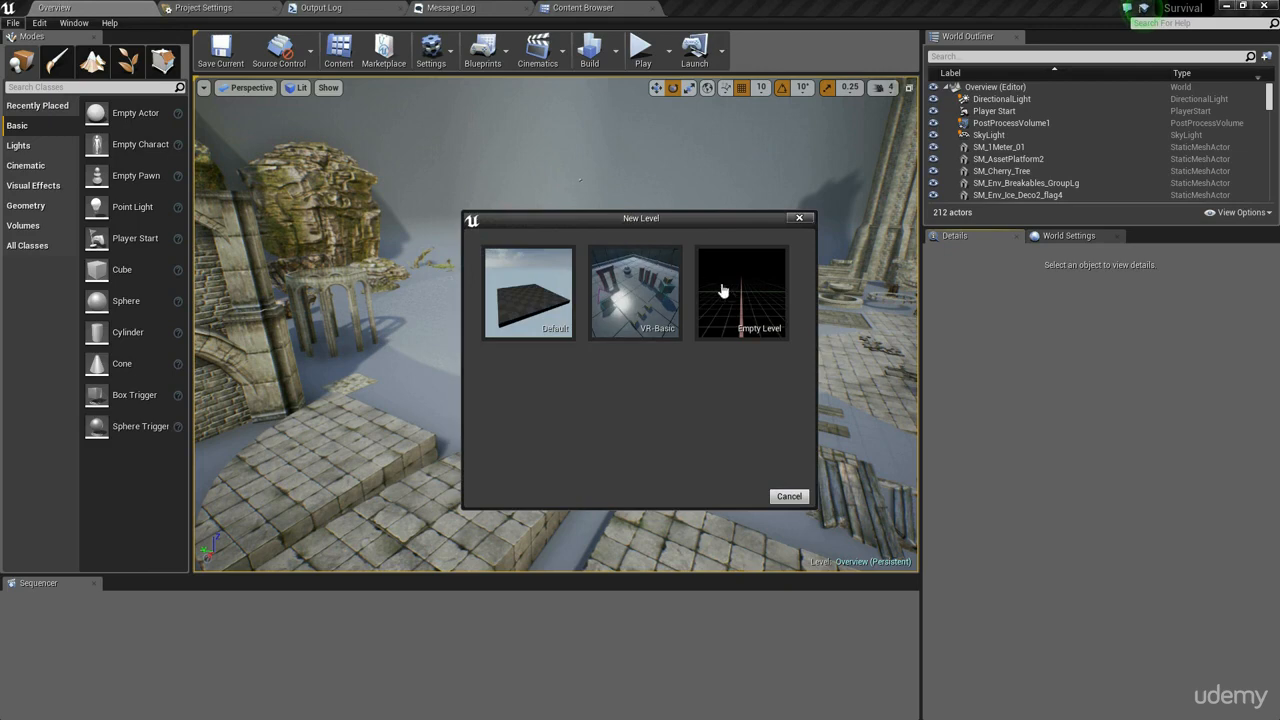
# - Create a new level from the Default template and delete its floor mesh
pyautogui.click(532, 304)
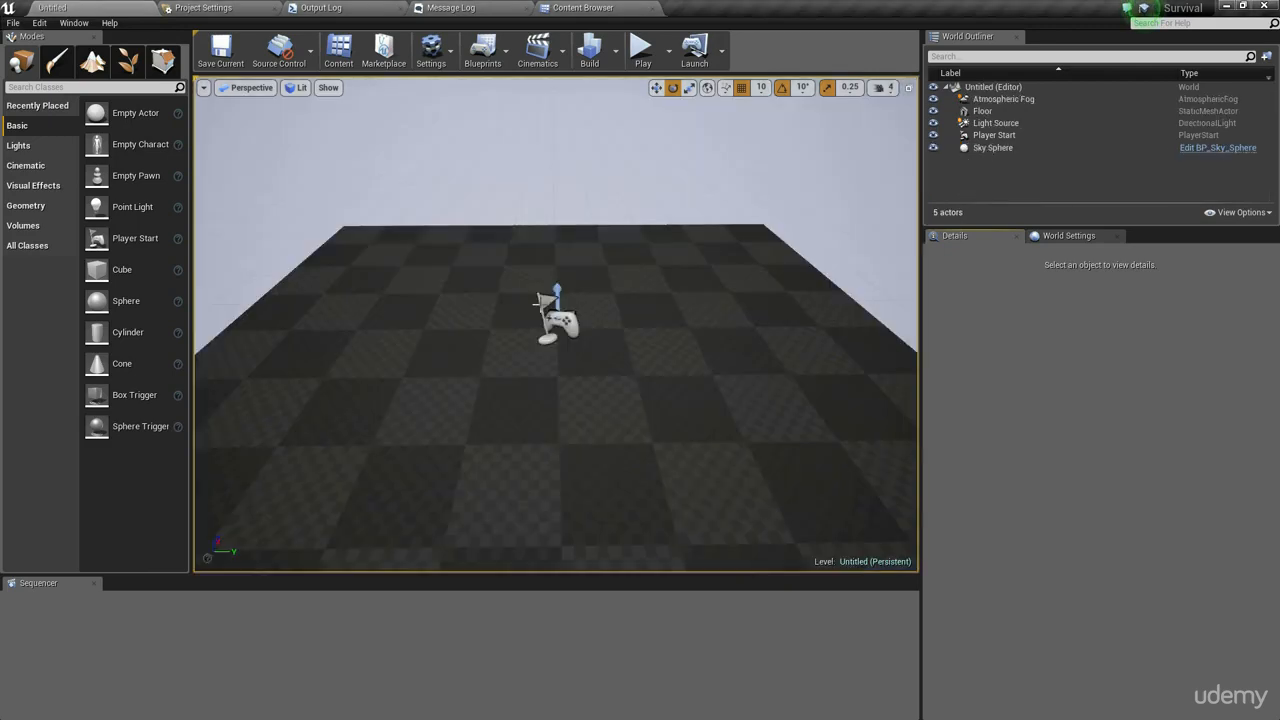
pyautogui.moveTo(649, 400); pyautogui.dragTo(673, 208, button='right')
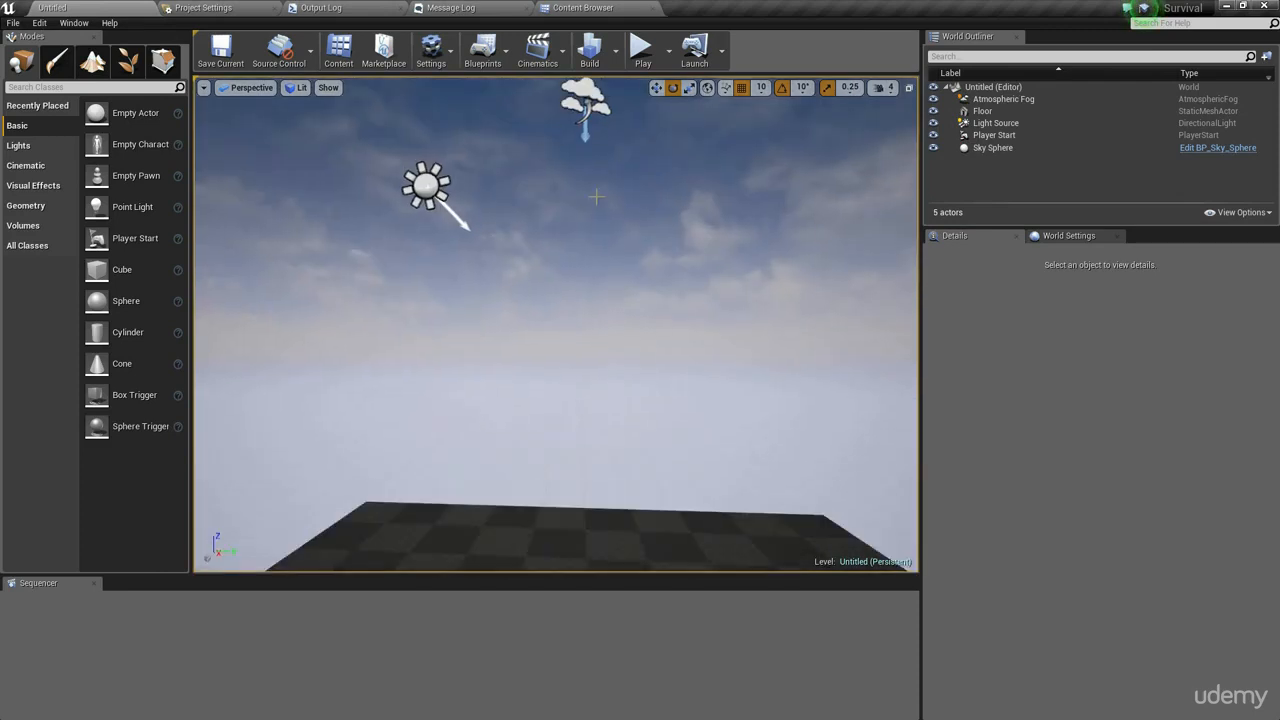
pyautogui.moveTo(597, 197); pyautogui.dragTo(577, 280, button='right')
pyautogui.click(571, 290)
pyautogui.press('Delete')
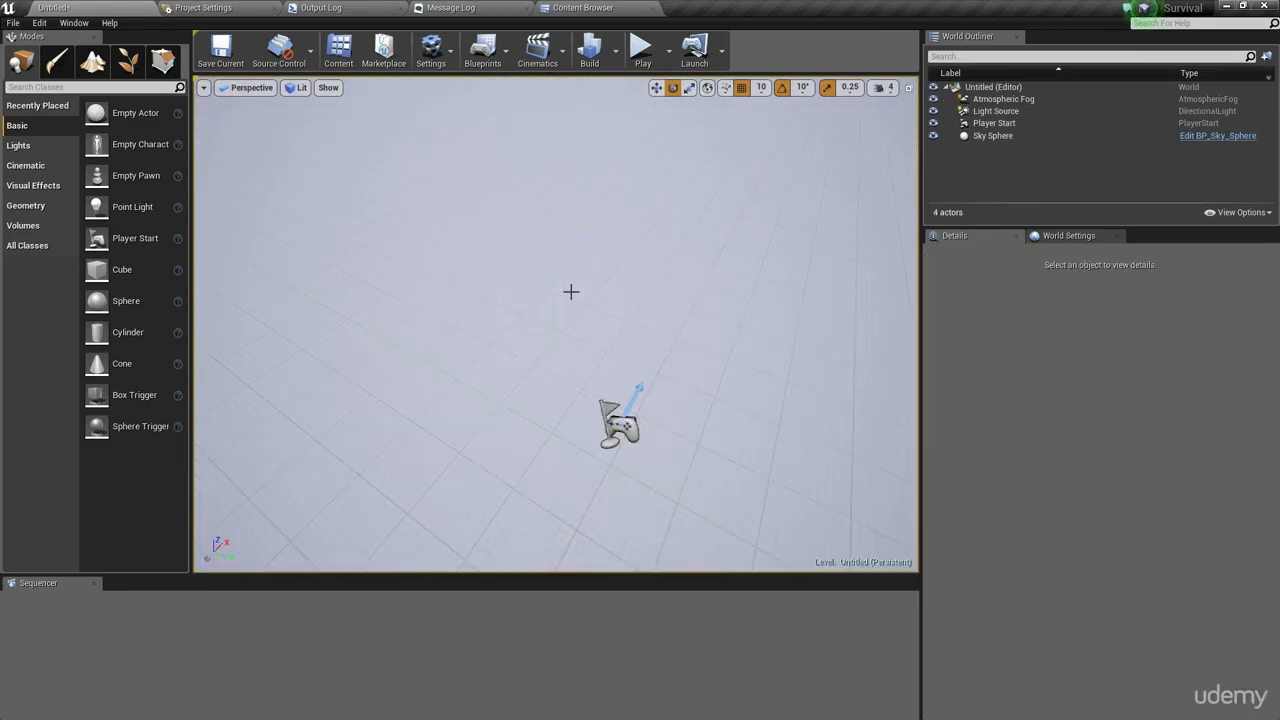
# - Switch to Landscape mode and widen the modes panel
pyautogui.moveTo(580, 277)
pyautogui.mouseDown(button='right')
pyautogui.moveTo(578, 262)
pyautogui.moveTo(578, 300)
pyautogui.moveTo(585, 255)
pyautogui.moveTo(565, 290)
pyautogui.mouseUp(button='right')
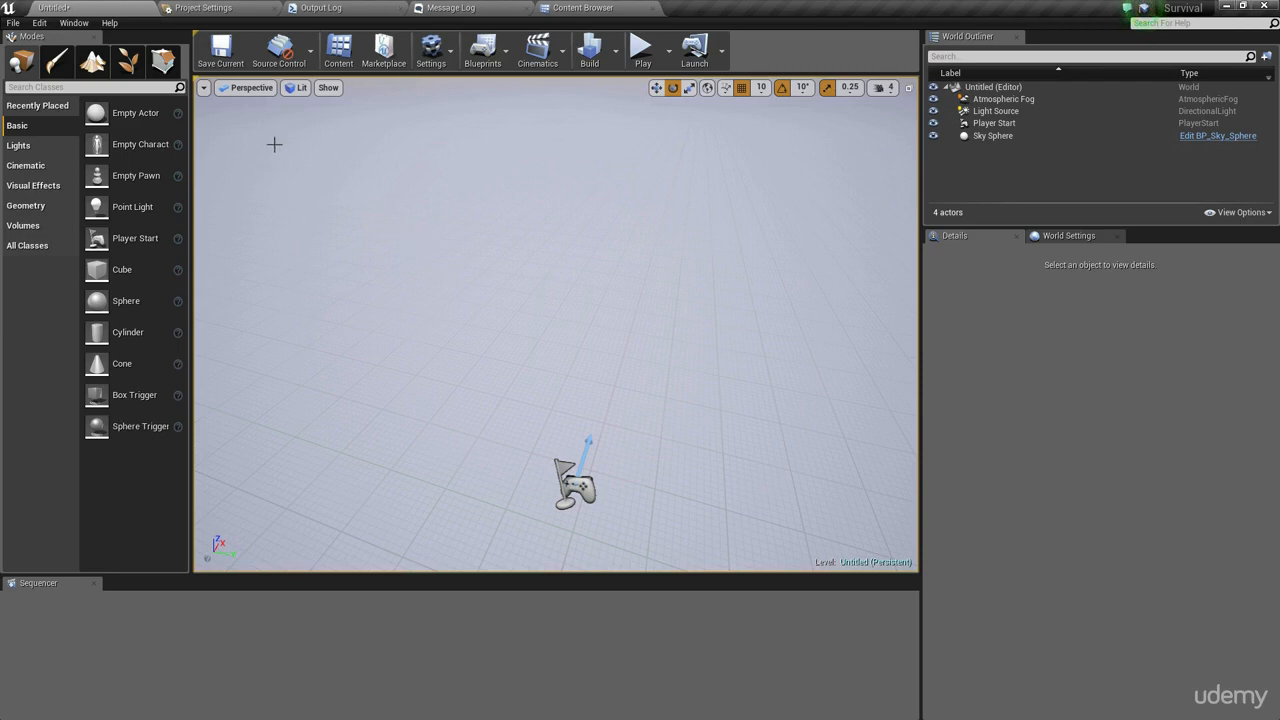
pyautogui.click(100, 63)
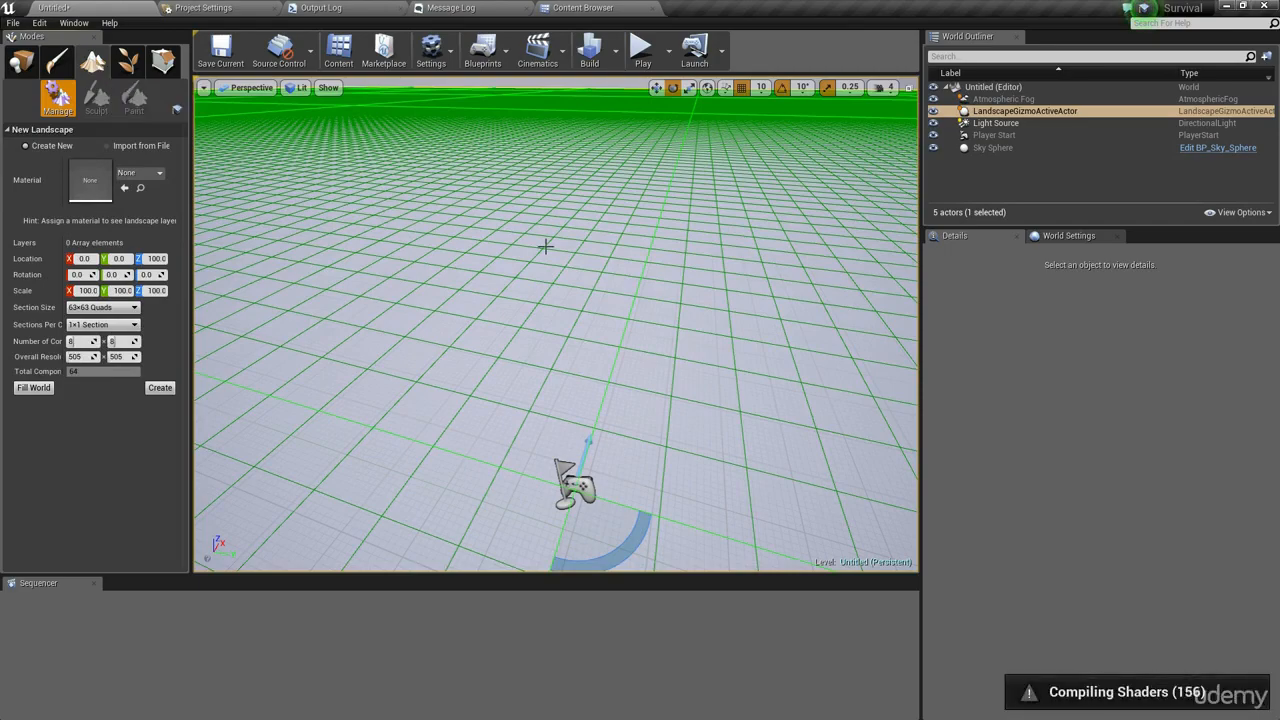
pyautogui.moveTo(566, 275); pyautogui.dragTo(595, 248, button='right')
pyautogui.press('s')
pyautogui.press('s')
pyautogui.moveTo(65, 312); pyautogui.dragTo(86, 313)
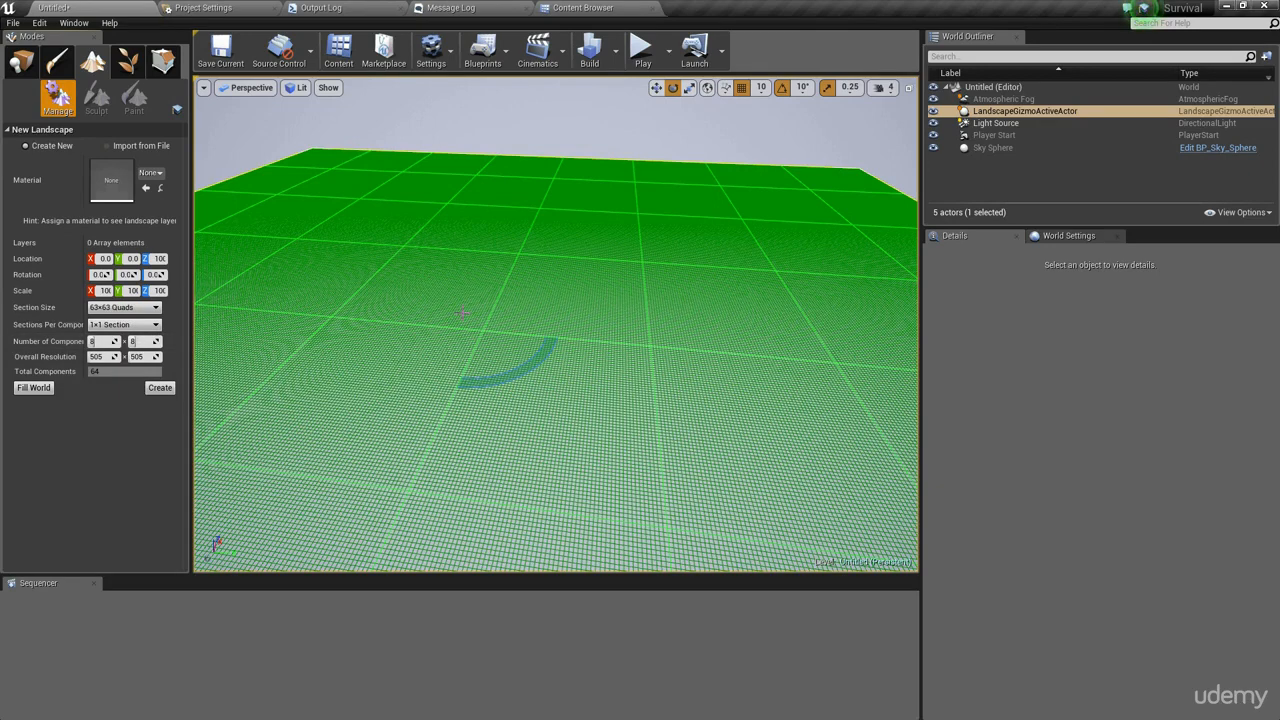
# - Fly around the viewport to examine the new landscape preview grid
pyautogui.moveTo(615, 335)
pyautogui.mouseDown(button='right')
pyautogui.moveTo(600, 405)
pyautogui.moveTo(628, 320)
pyautogui.mouseUp(button='right')
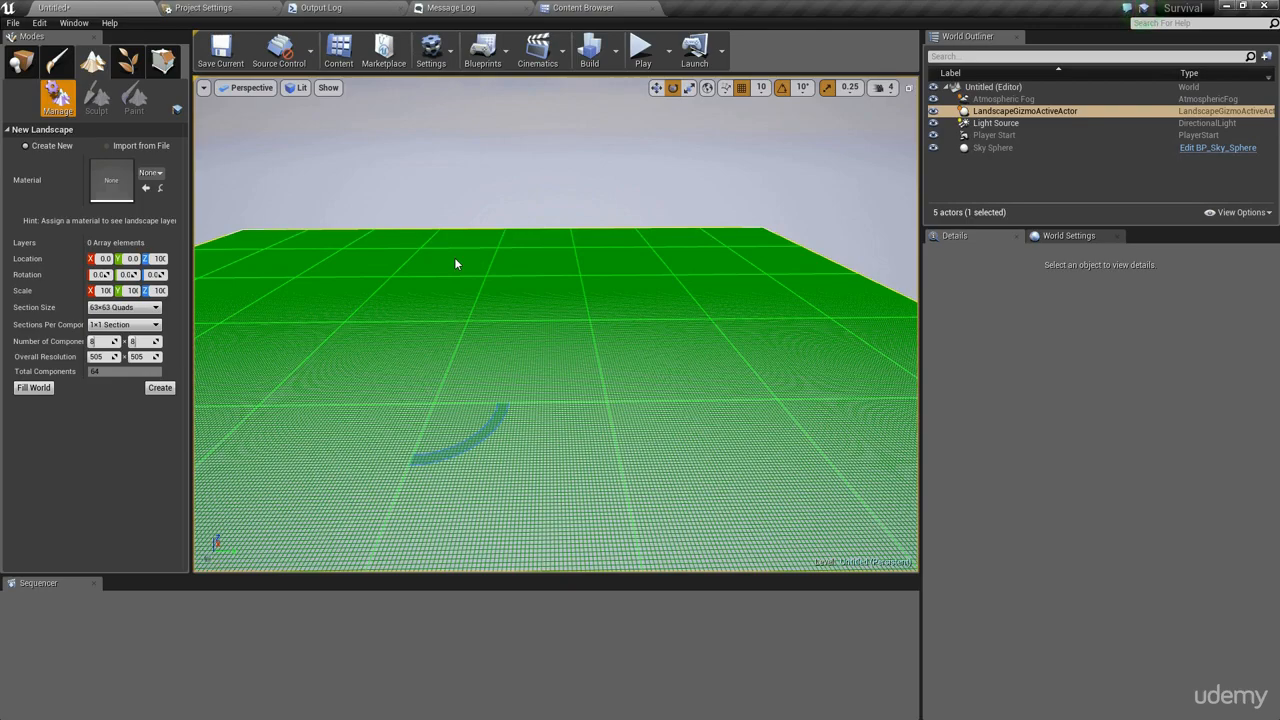
pyautogui.press('w')
pyautogui.moveTo(474, 259)
pyautogui.mouseDown(button='right')
pyautogui.moveTo(474, 350)
pyautogui.moveTo(474, 259)
pyautogui.mouseUp(button='right')
pyautogui.moveTo(582, 200); pyautogui.dragTo(710, 160, button='right')
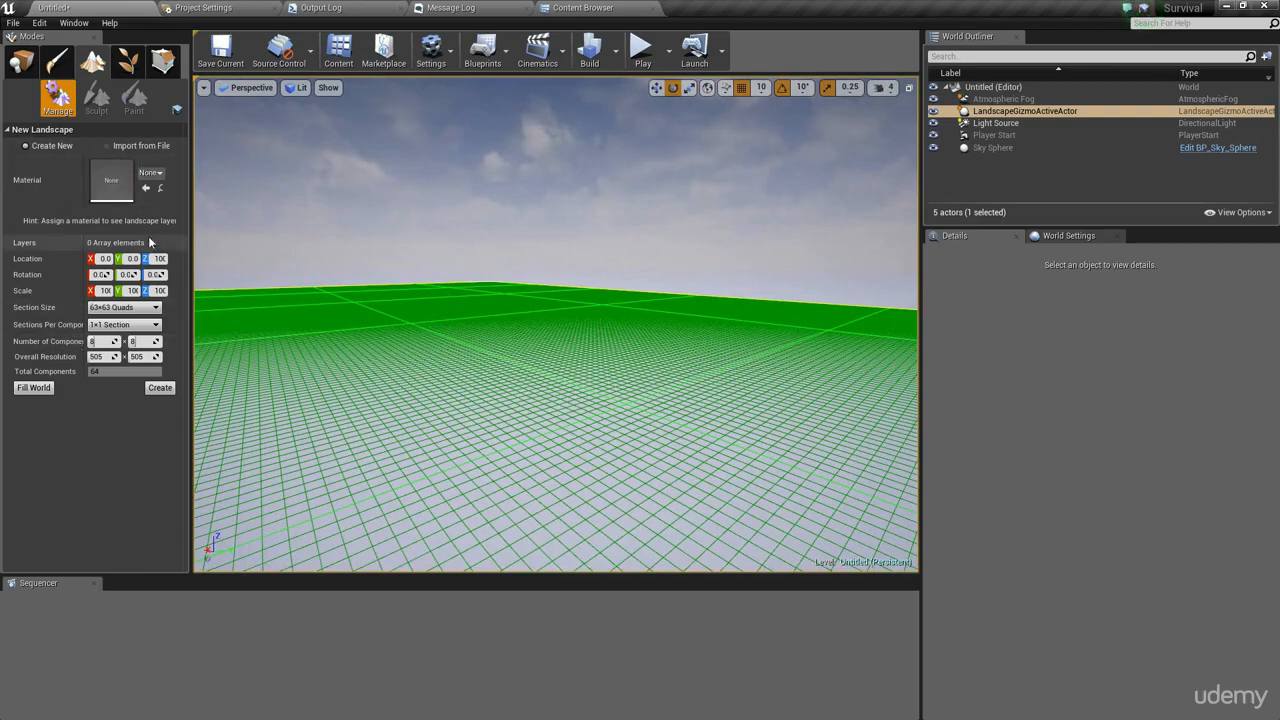
pyautogui.moveTo(581, 400); pyautogui.dragTo(392, 377, button='right')
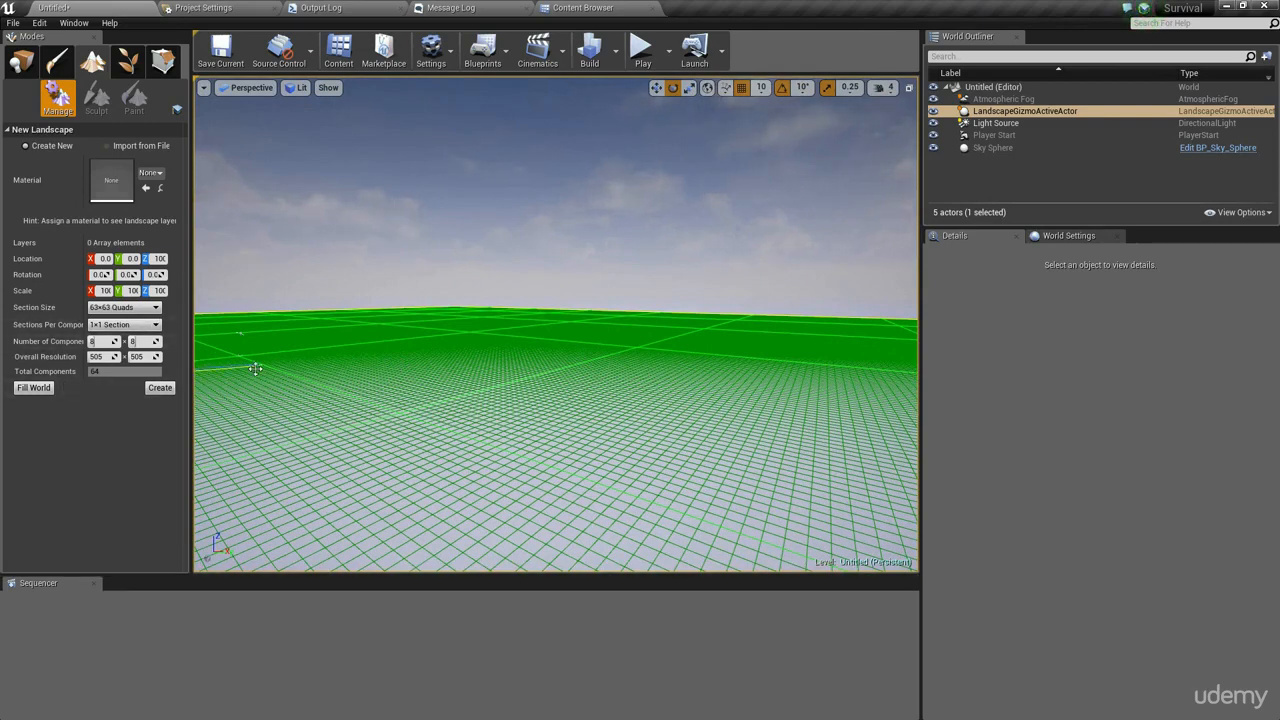
pyautogui.moveTo(363, 406); pyautogui.dragTo(450, 422, button='right')
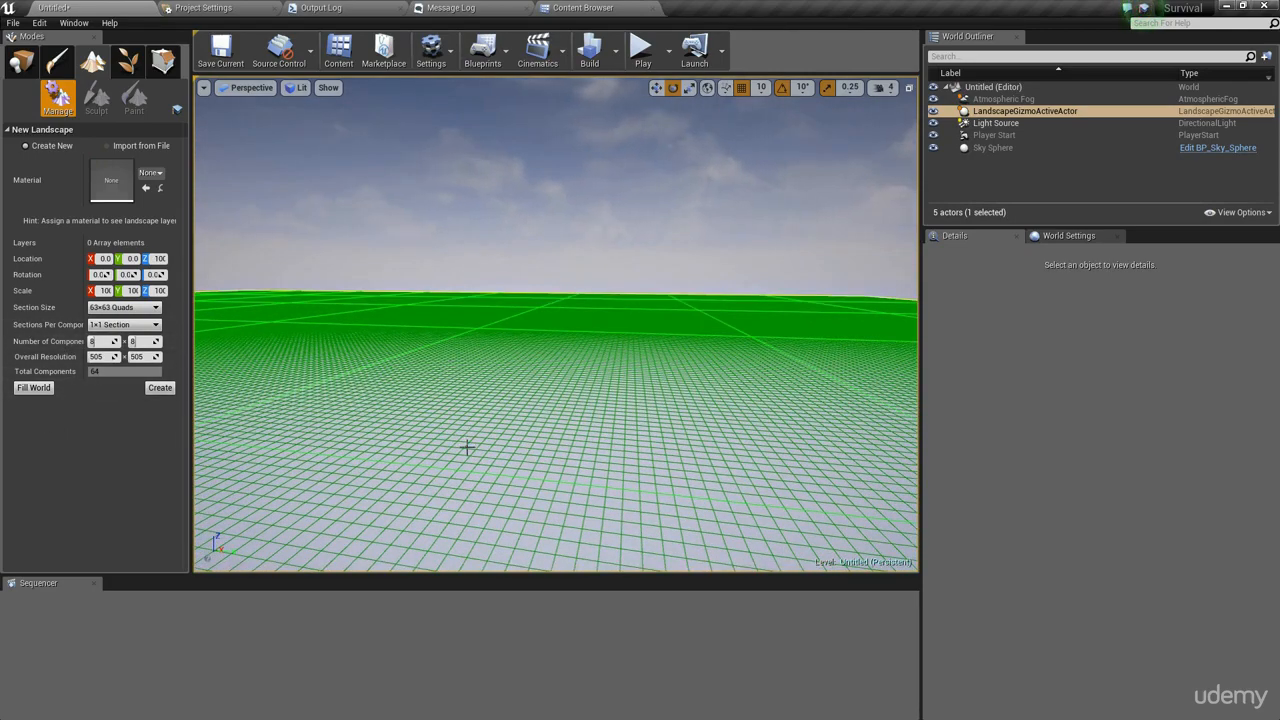
pyautogui.moveTo(467, 447); pyautogui.dragTo(460, 526, button='right')
pyautogui.press('s')
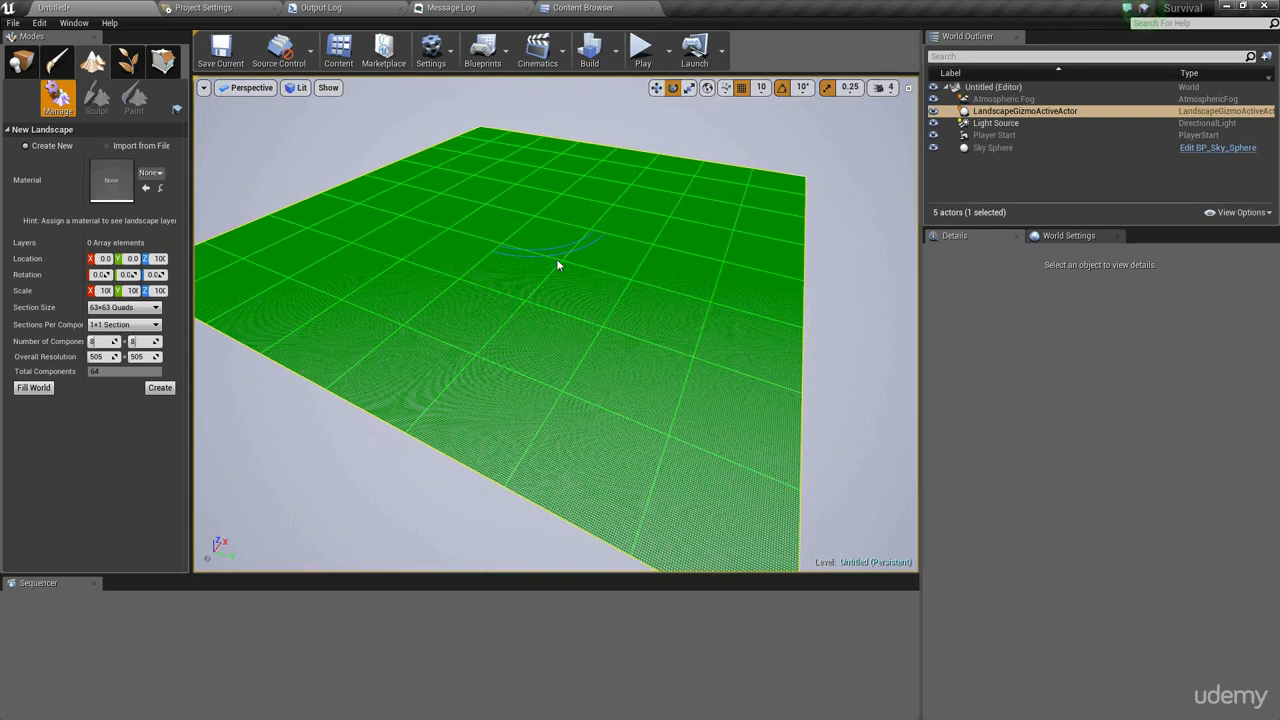
pyautogui.moveTo(558, 265); pyautogui.dragTo(641, 315, button='right')
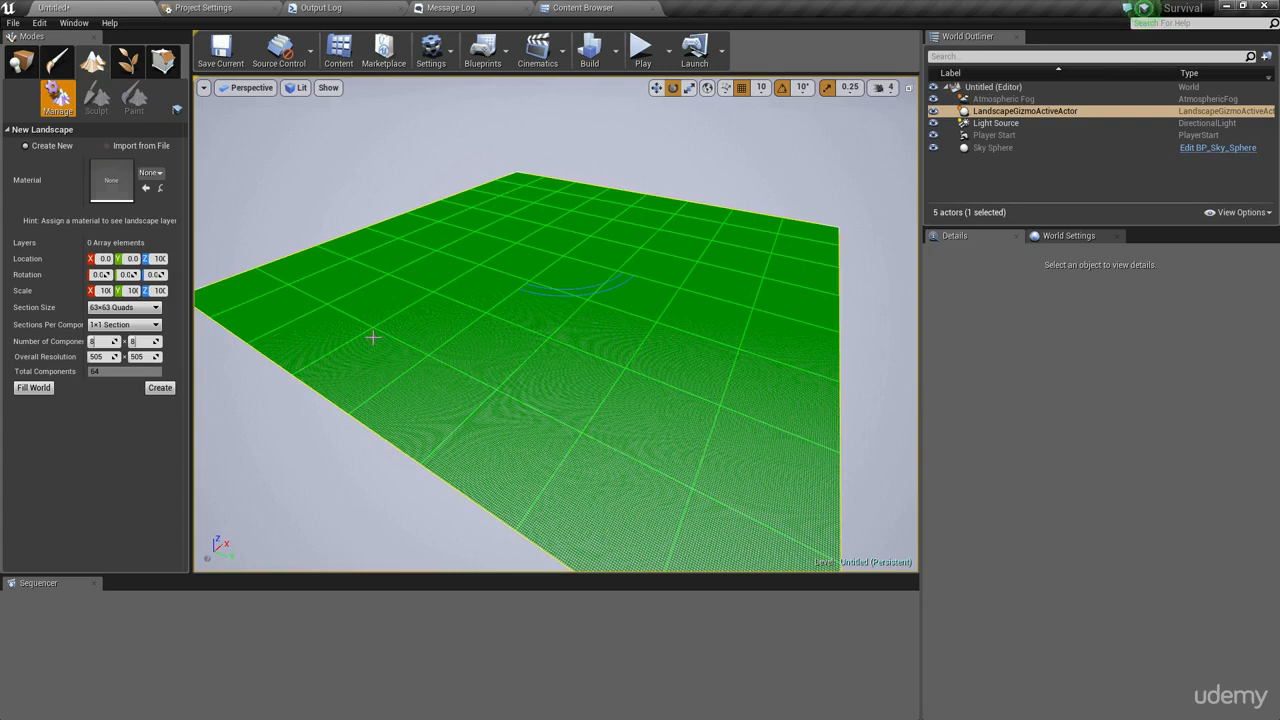
pyautogui.moveTo(745, 191); pyautogui.dragTo(706, 186, button='right')
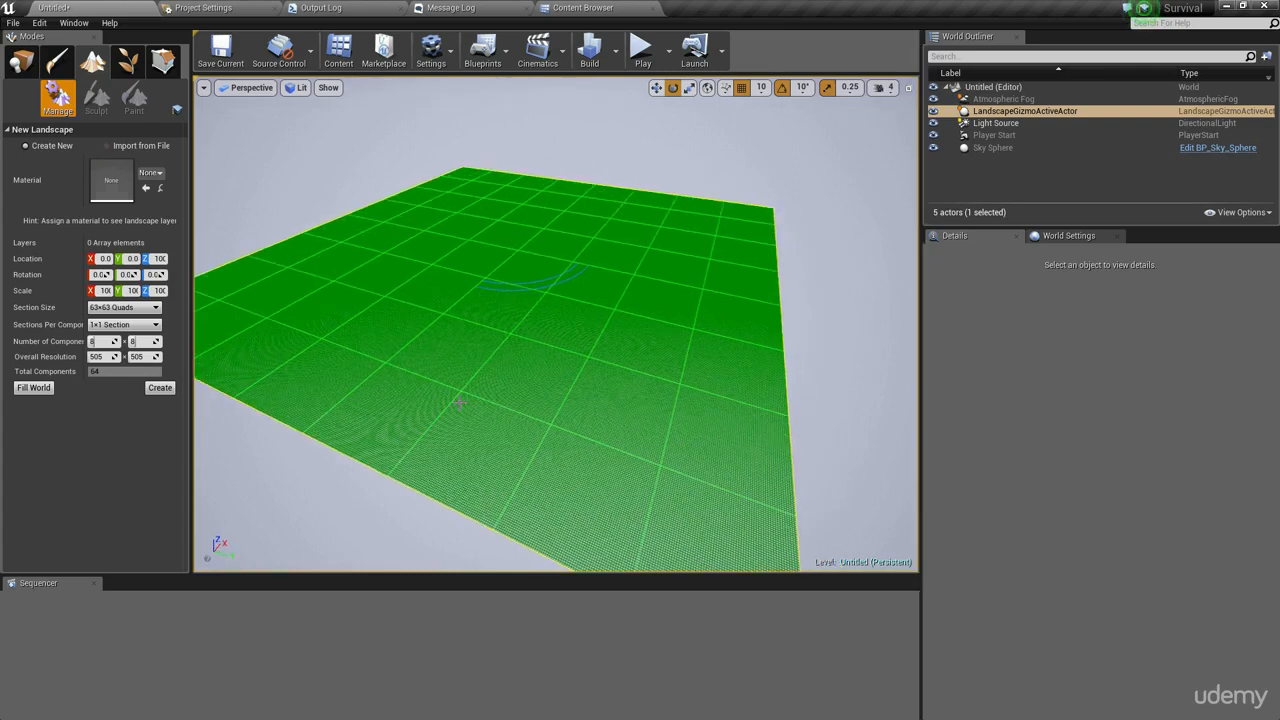
pyautogui.moveTo(280, 290); pyautogui.dragTo(240, 288, button='right')
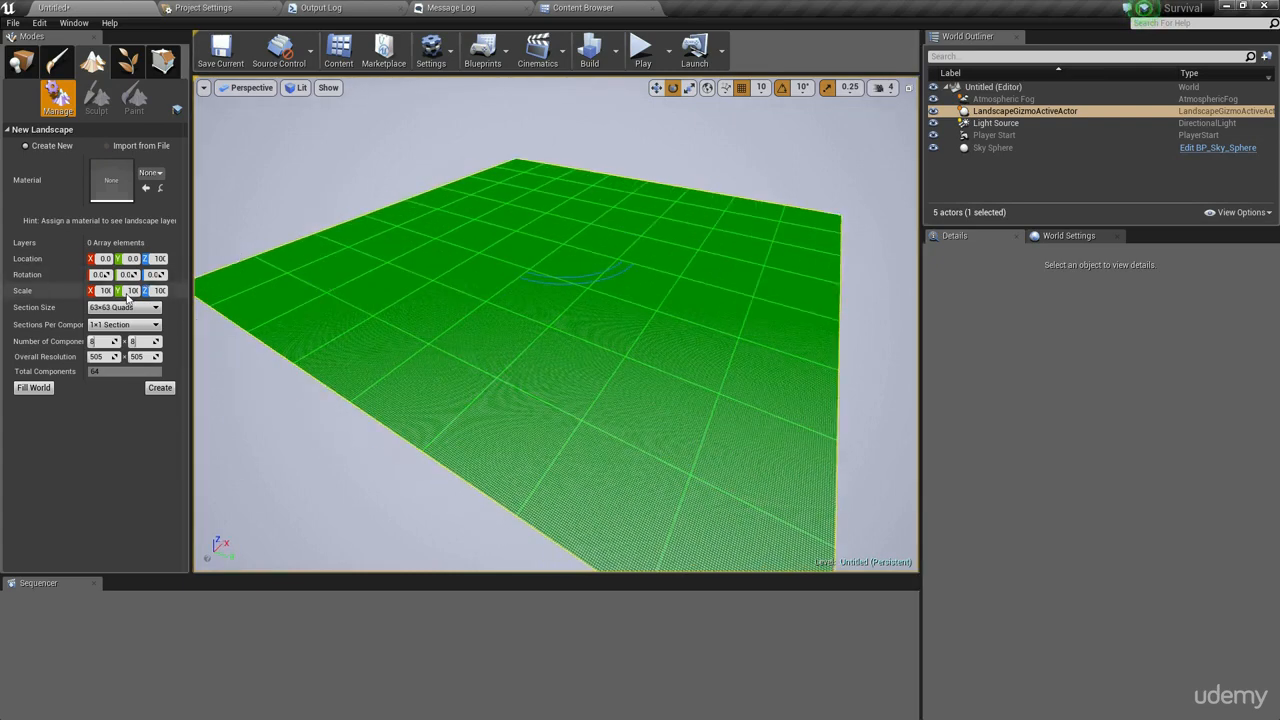
# - Set the landscape to 2x2 Sections per component and 4 by 4 components
pyautogui.click(120, 325)
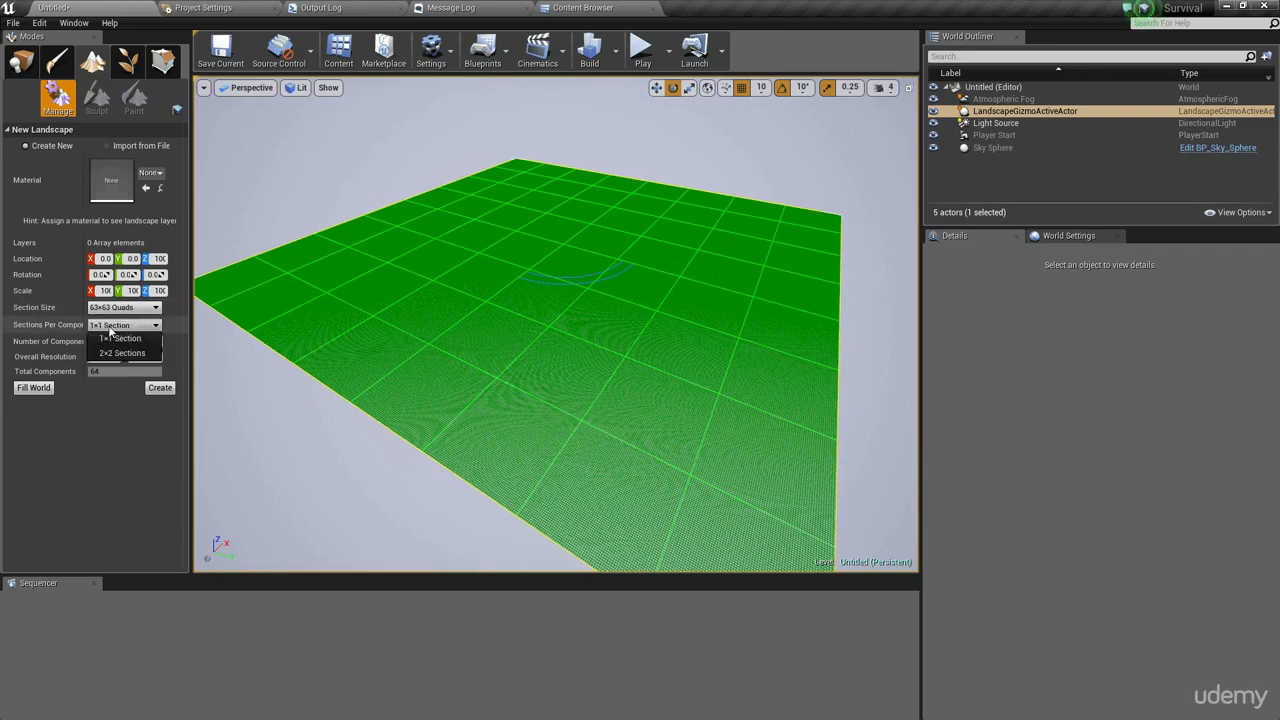
pyautogui.click(122, 353)
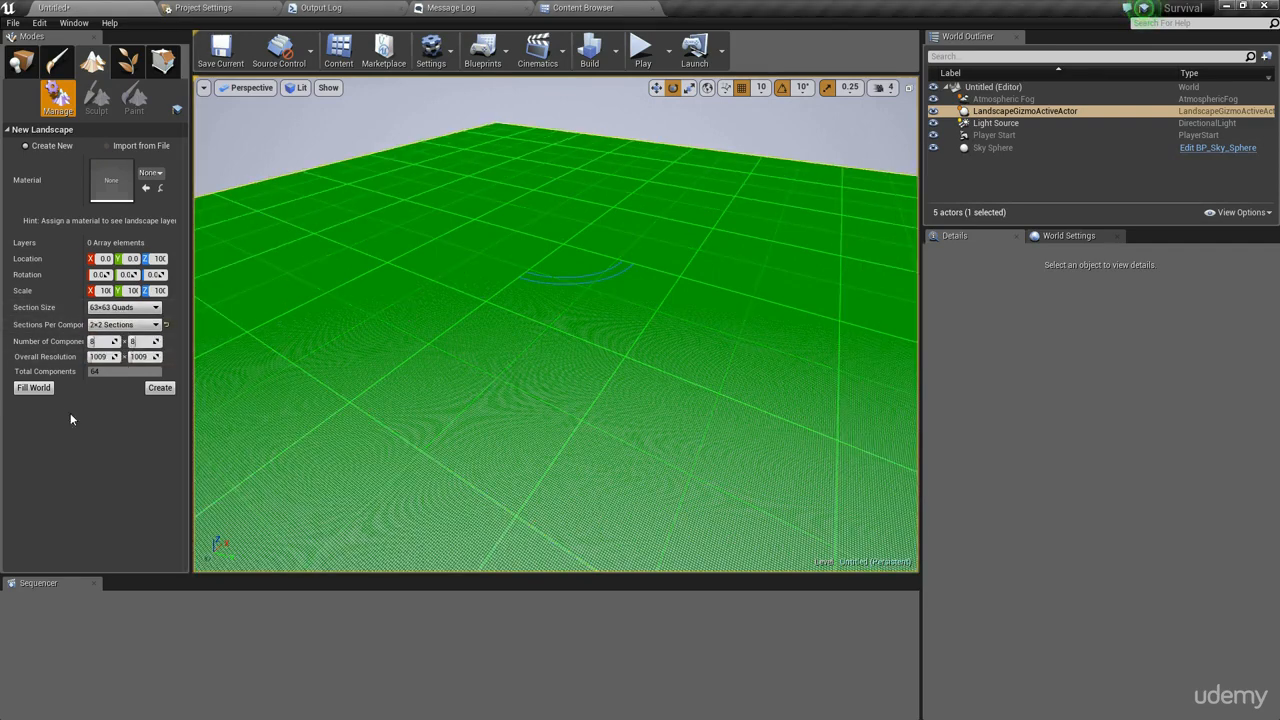
pyautogui.click(100, 342)
pyautogui.write('4')
pyautogui.click(141, 342)
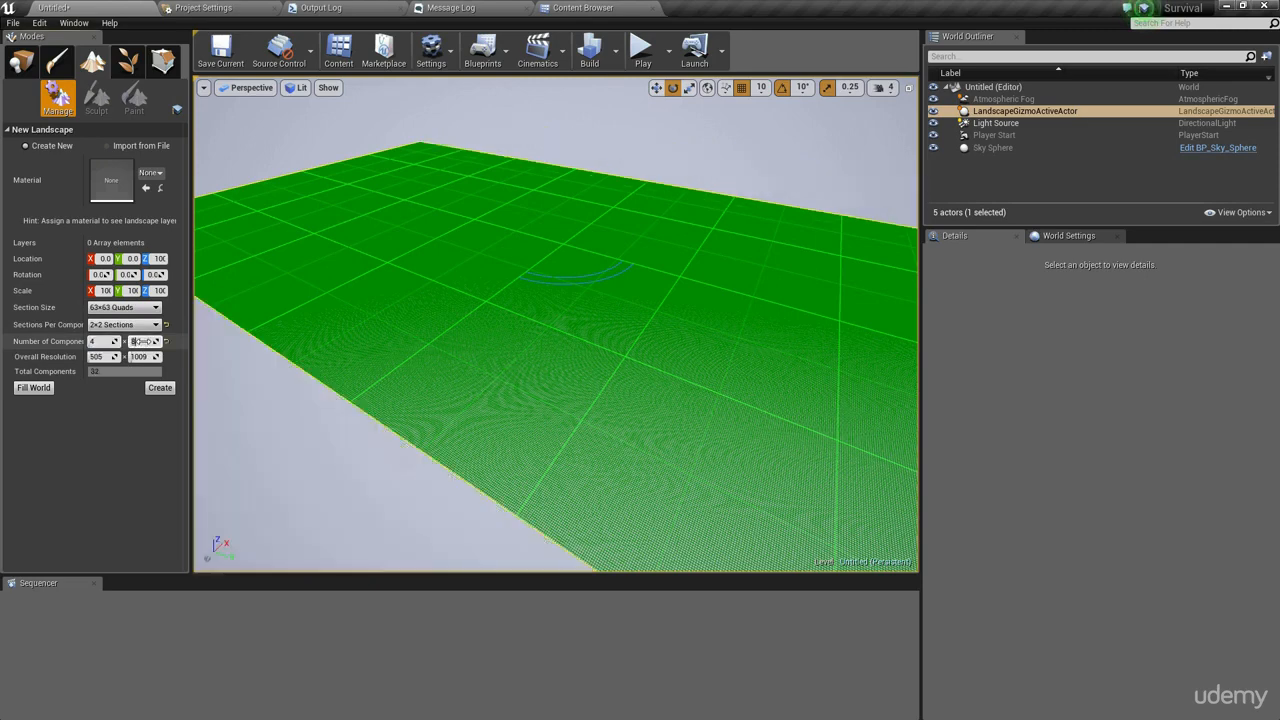
pyautogui.write('4')
# - Create the landscape
pyautogui.moveTo(394, 303)
pyautogui.mouseDown(button='right')
pyautogui.moveTo(434, 300)
pyautogui.moveTo(408, 298)
pyautogui.mouseUp(button='right')
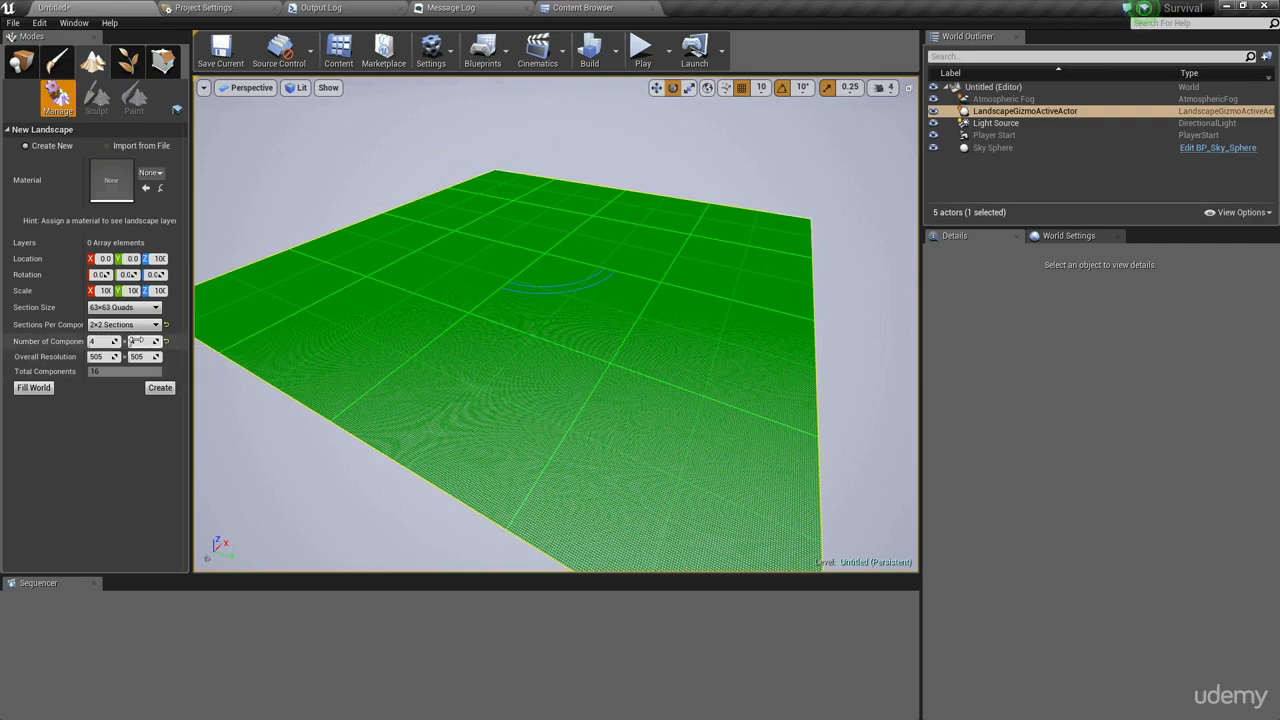
pyautogui.moveTo(630, 322); pyautogui.dragTo(632, 274, button='right')
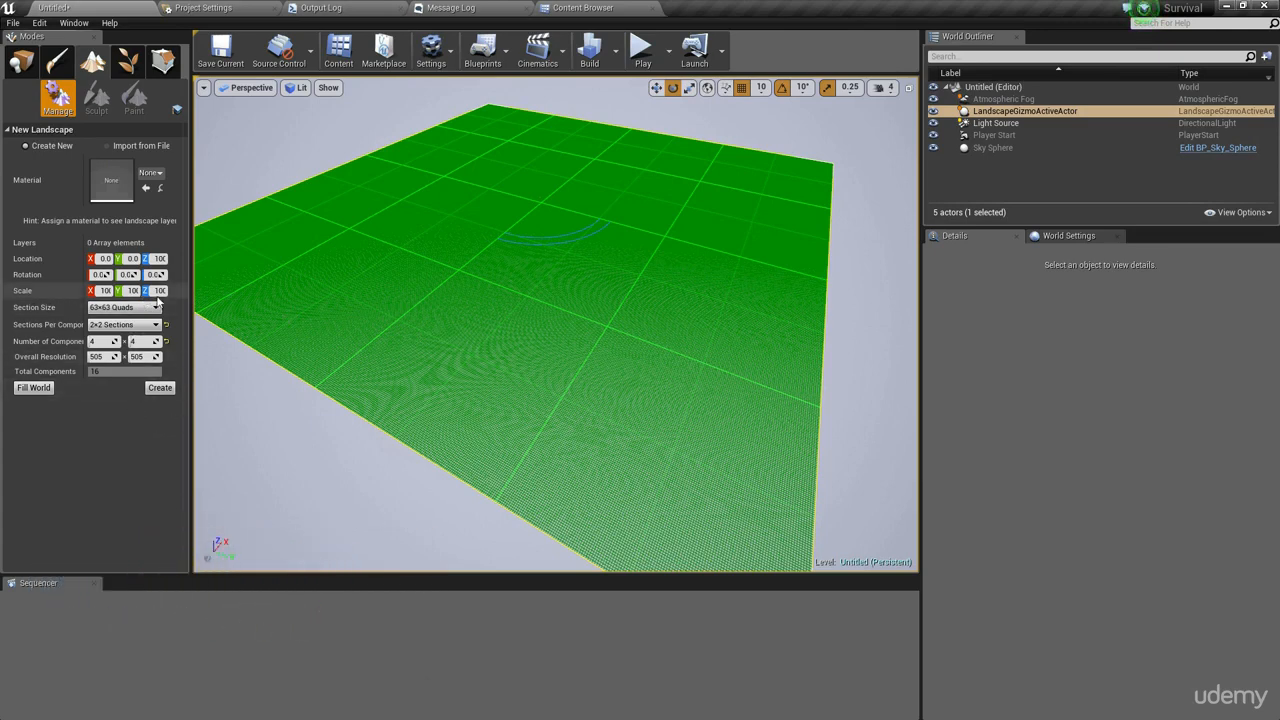
pyautogui.click(161, 388)
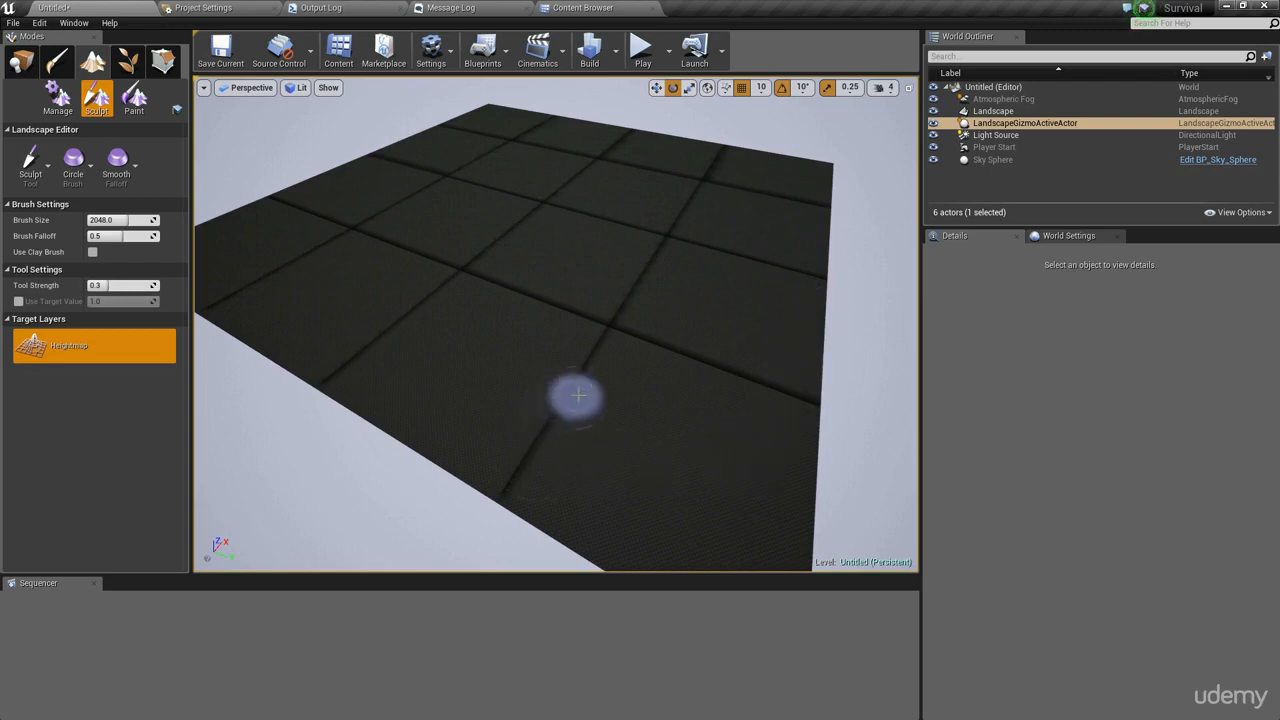
# - Navigate around the new landscape, briefly switching to the unlit view and back to lit
pyautogui.press('w')
pyautogui.moveTo(694, 301)
pyautogui.mouseDown(button='right')
pyautogui.moveTo(704, 335)
pyautogui.moveTo(694, 301)
pyautogui.moveTo(730, 330)
pyautogui.mouseUp(button='right')
pyautogui.moveTo(606, 329)
pyautogui.mouseDown(button='right')
pyautogui.moveTo(680, 375)
pyautogui.moveTo(790, 375)
pyautogui.mouseUp(button='right')
pyautogui.press('s')
pyautogui.moveTo(710, 322); pyautogui.dragTo(664, 330, button='right')
pyautogui.hotkey('alt', '3')
pyautogui.press('s')
pyautogui.press('d')
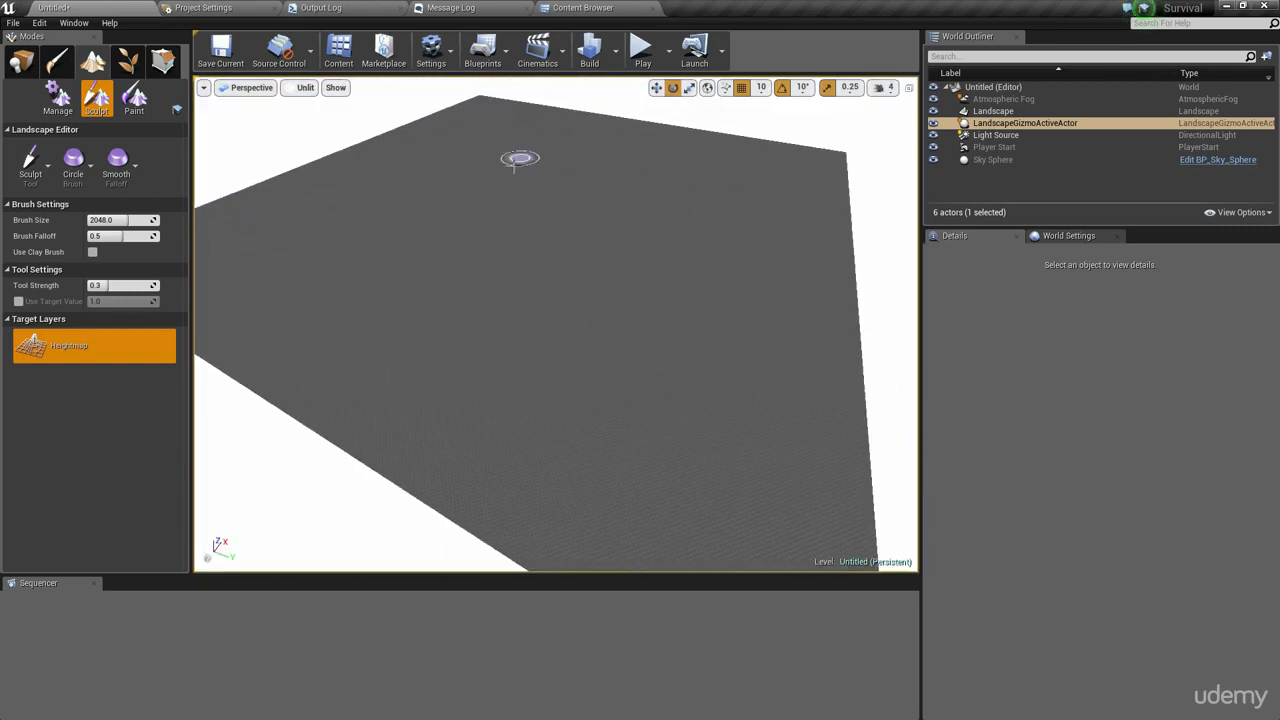
pyautogui.hotkey('alt', '4')
pyautogui.moveTo(705, 400); pyautogui.dragTo(712, 362, button='right')
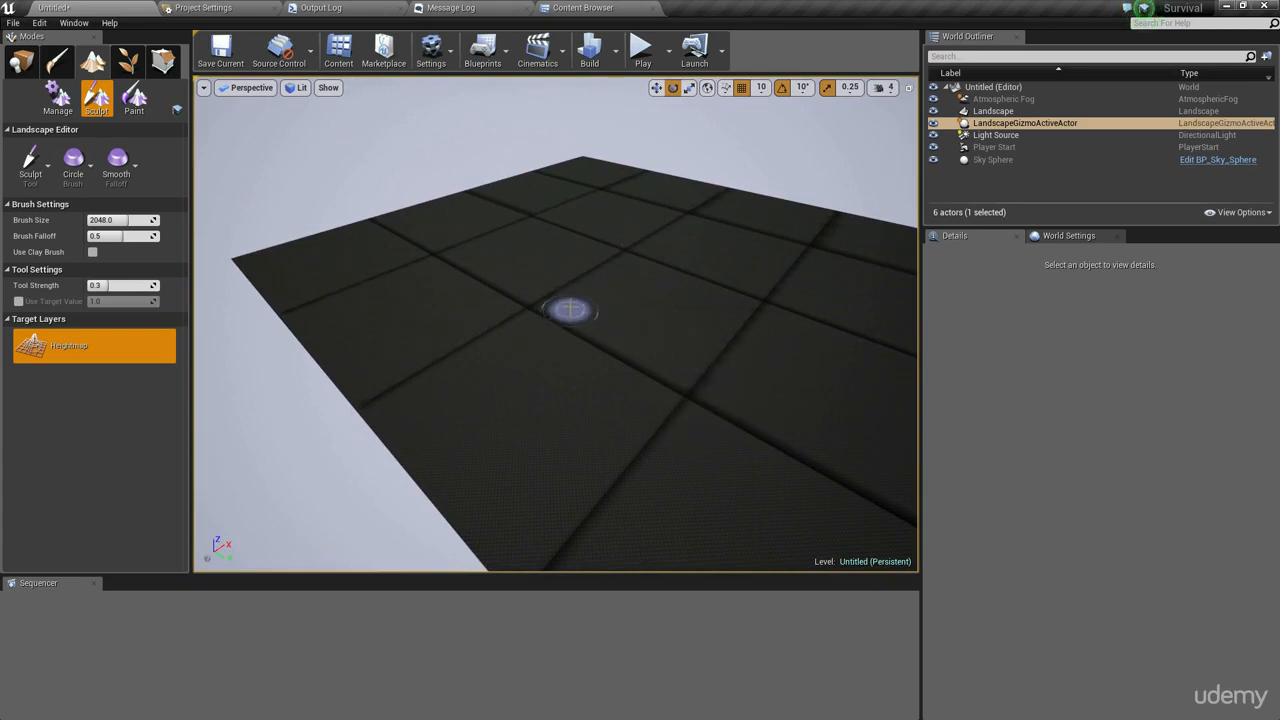
# - Search the Place mode classes for light and place a Lightmass Importance Volume into the level
pyautogui.click(21, 66)
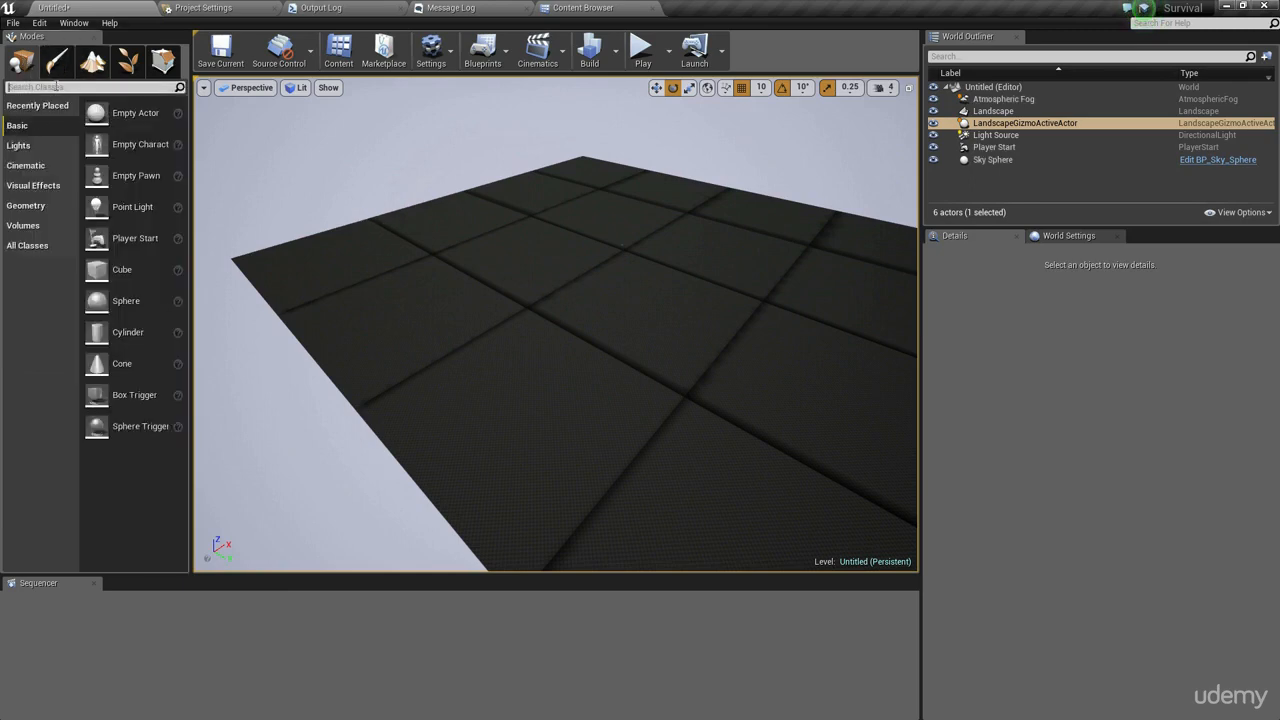
pyautogui.write('ligght')
pyautogui.press('BackSpace')
pyautogui.press('BackSpace')
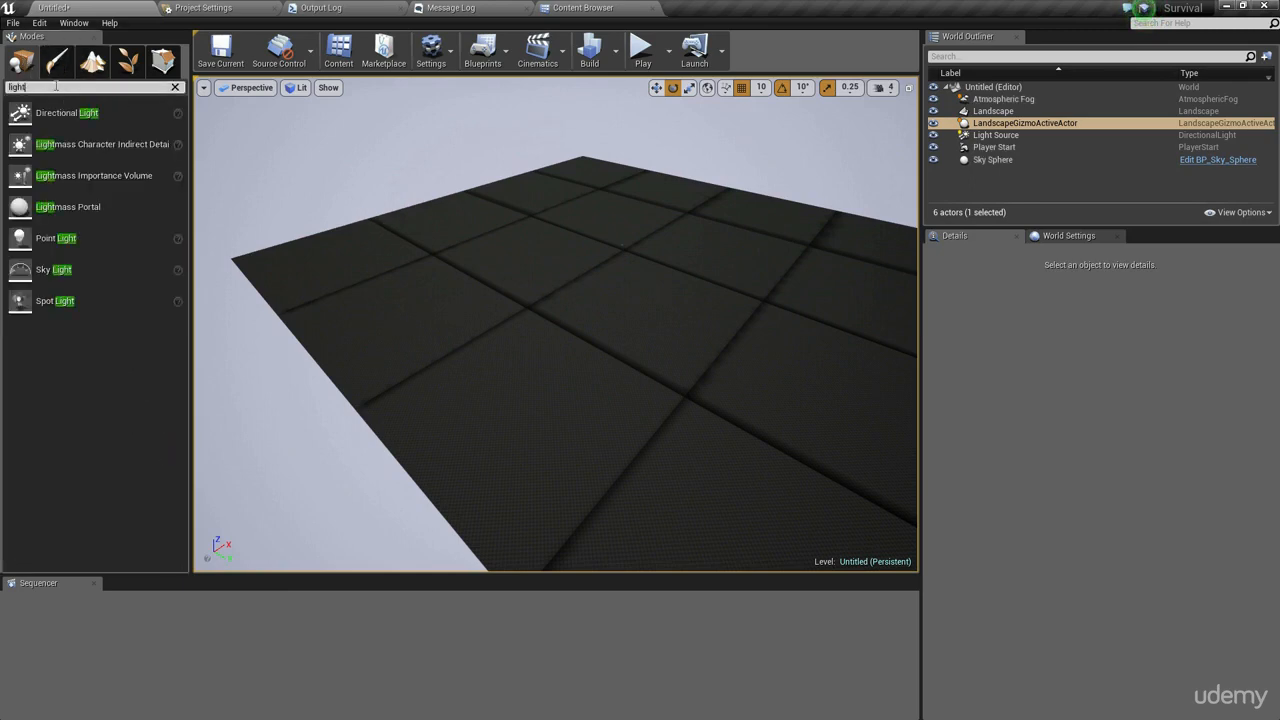
pyautogui.moveTo(87, 181); pyautogui.dragTo(630, 275)
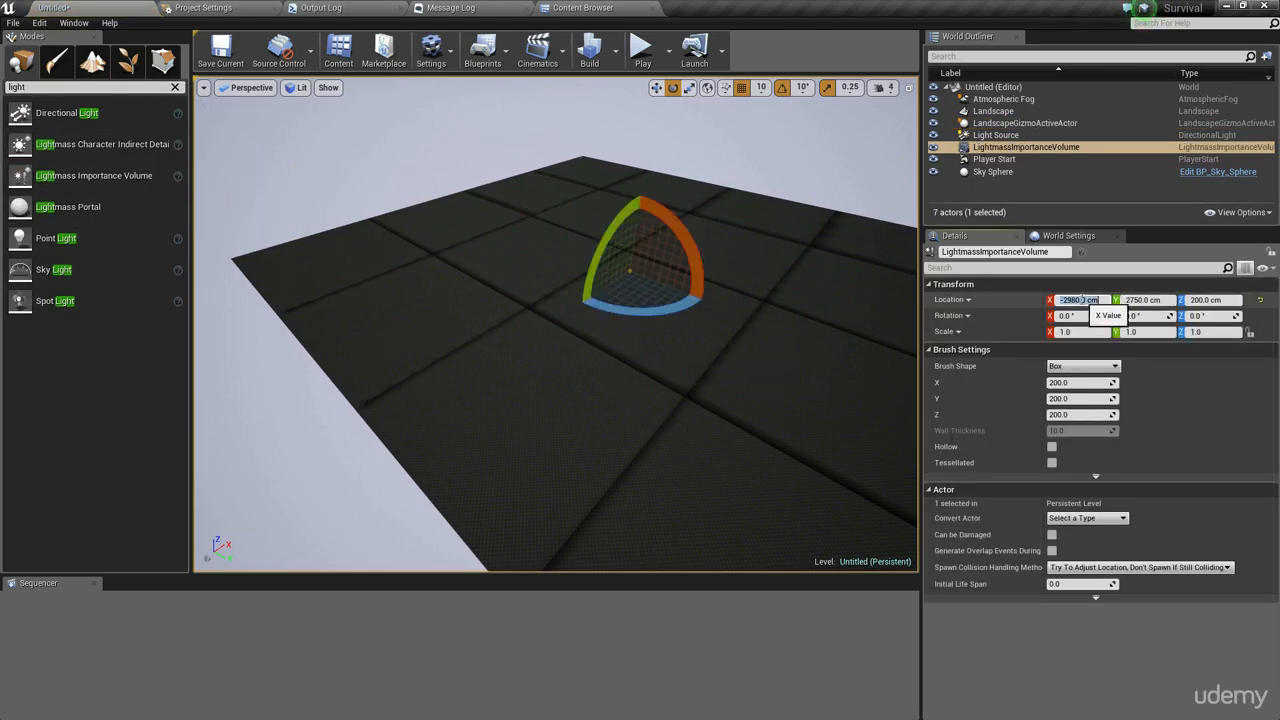
# - Set the volume's location to 0, 0, 0
pyautogui.write('0')
pyautogui.press('Tab')
pyautogui.write('0')
pyautogui.press('Tab')
pyautogui.write('0')
pyautogui.press('Return')
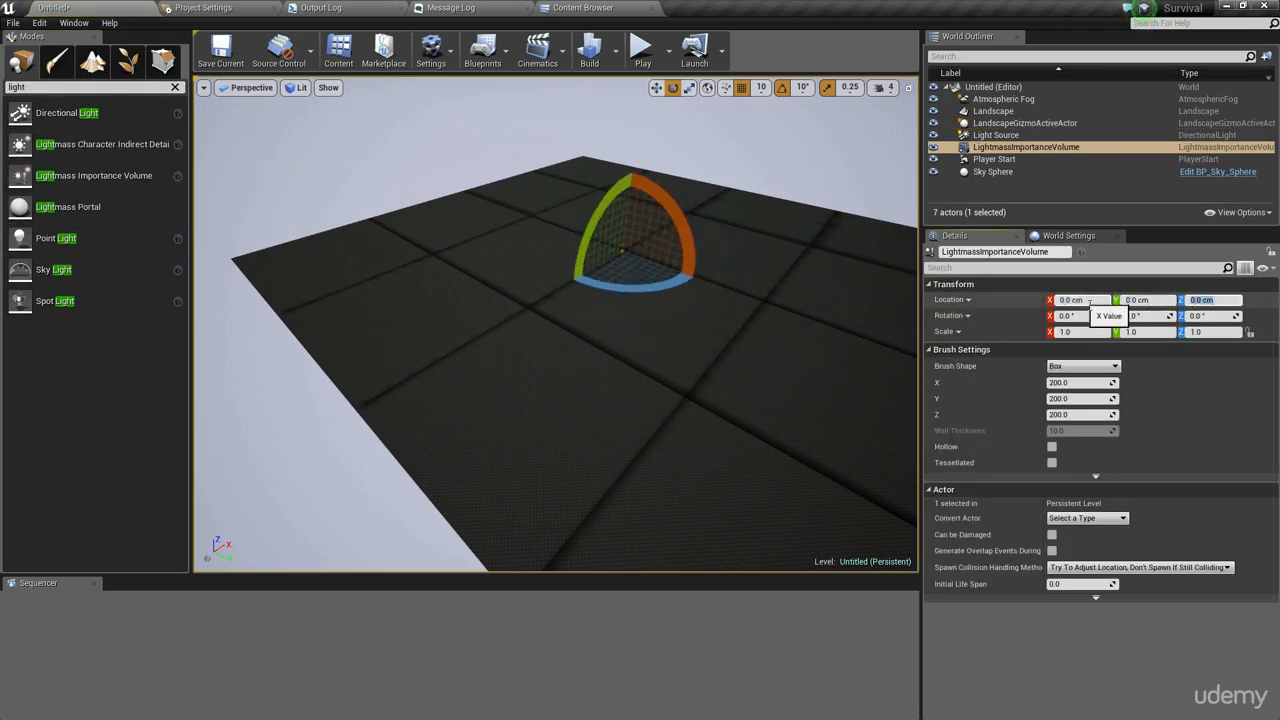
# - Resize the volume's box brush to X 60000, Y 60000 and Z 10000
pyautogui.moveTo(1080, 383); pyautogui.dragTo(1150, 383)
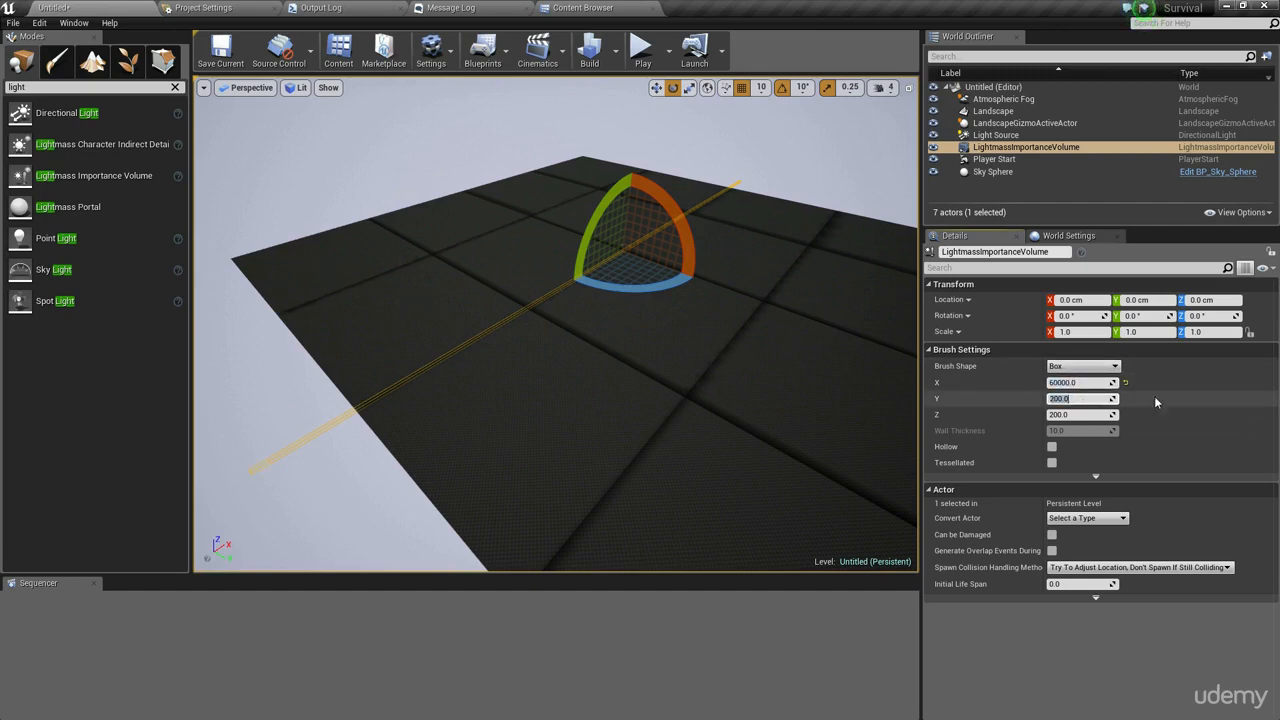
pyautogui.write('60000')
pyautogui.press('Return')
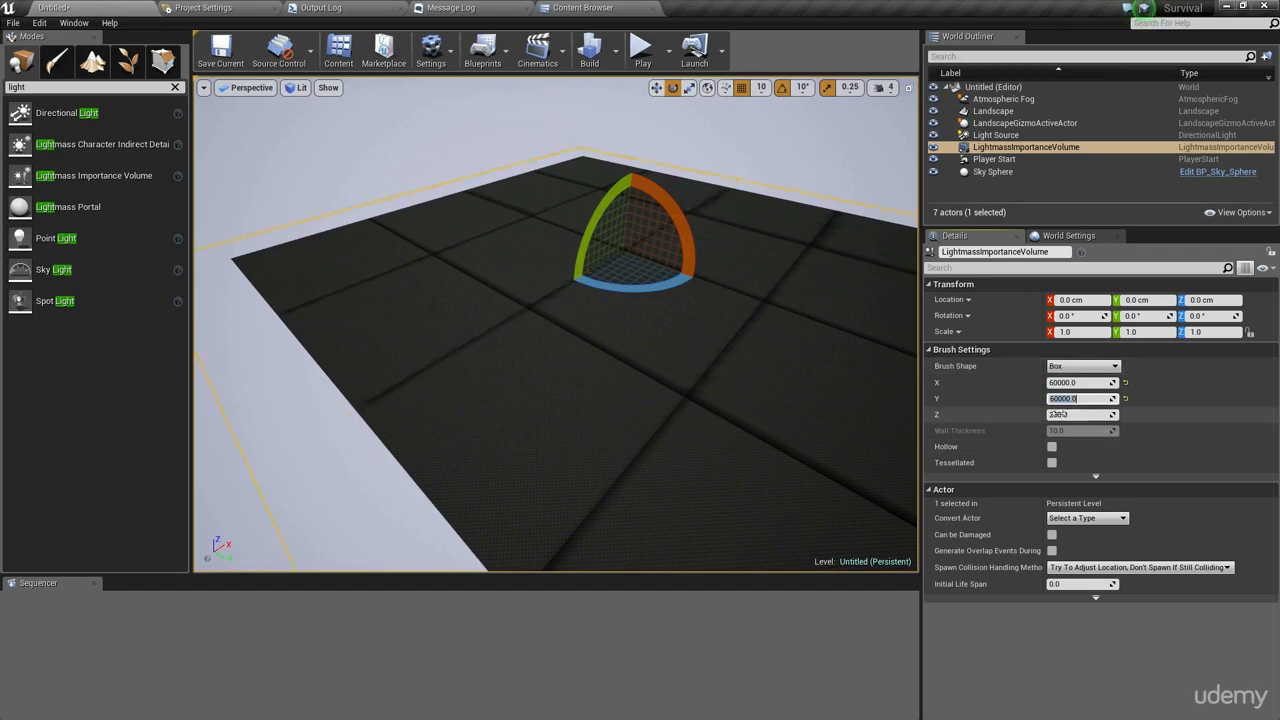
pyautogui.press('Tab')
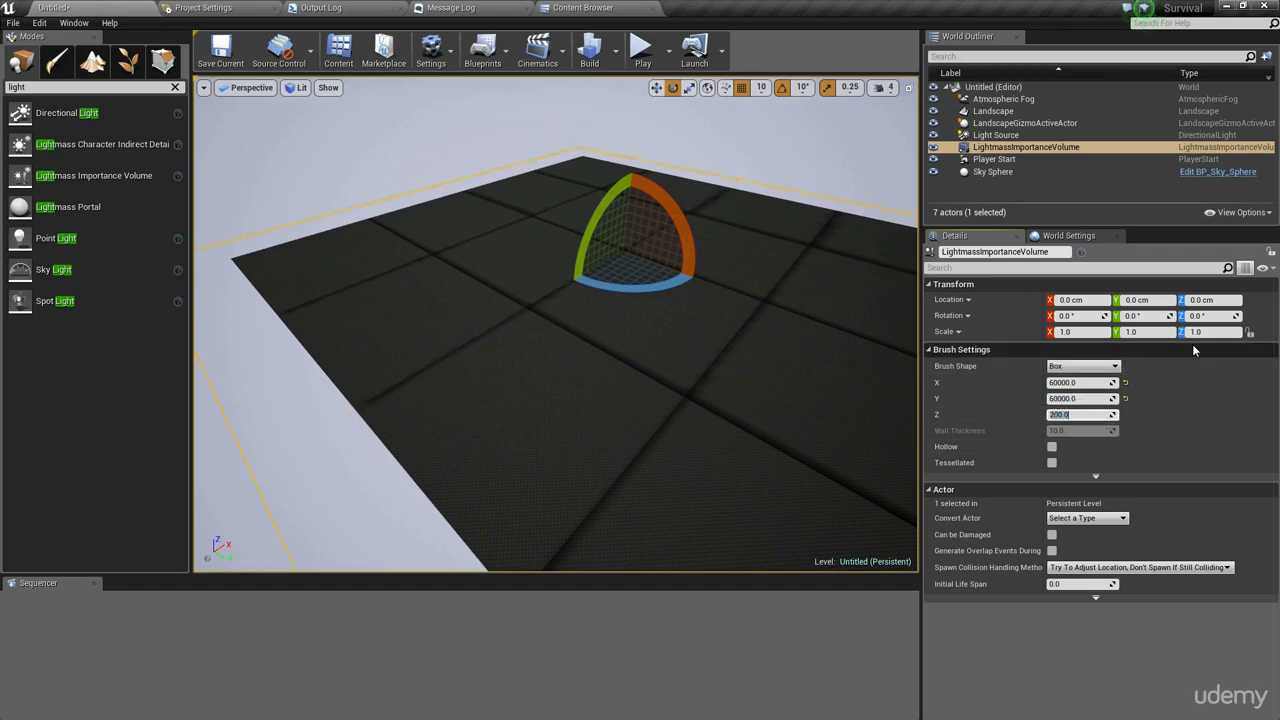
pyautogui.write('5000')
pyautogui.press('Return')
pyautogui.moveTo(556, 324); pyautogui.dragTo(740, 280, button='right')
pyautogui.click(1076, 415)
pyautogui.write('10000')
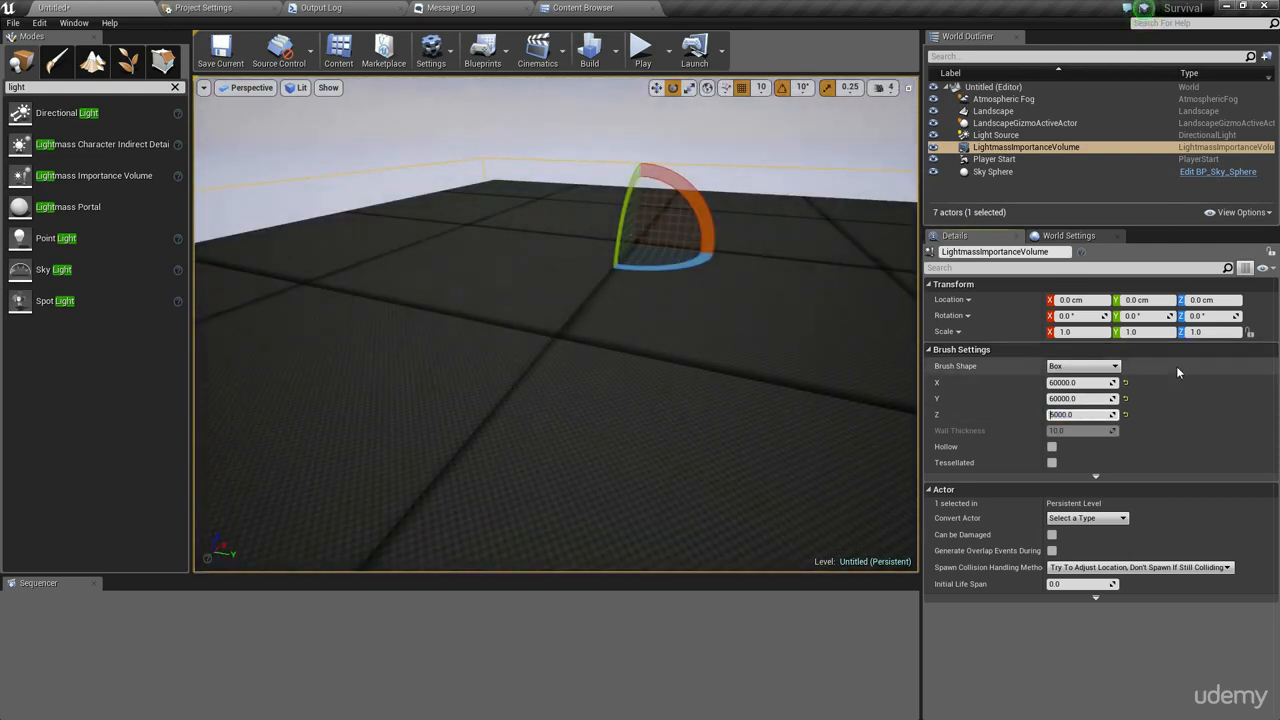
pyautogui.press('Return')
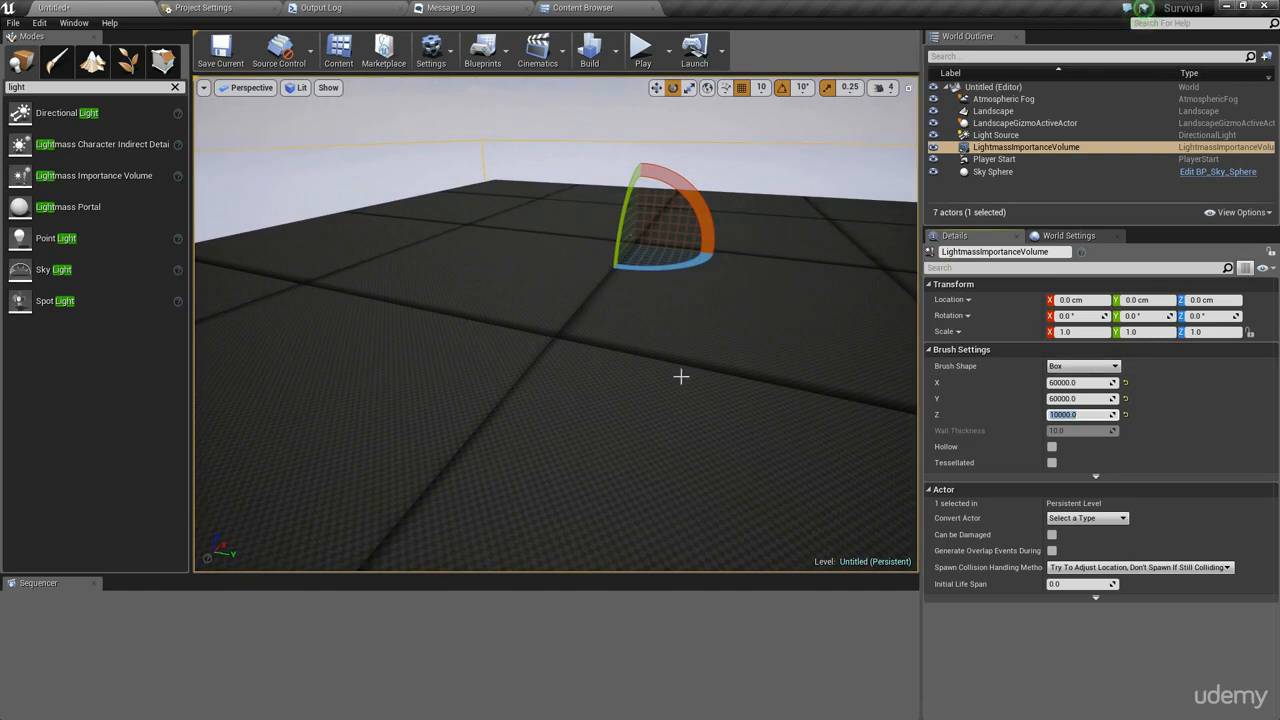
# - Orbit the view and select the landscape to inspect its details
pyautogui.moveTo(681, 389); pyautogui.dragTo(669, 351, button='right')
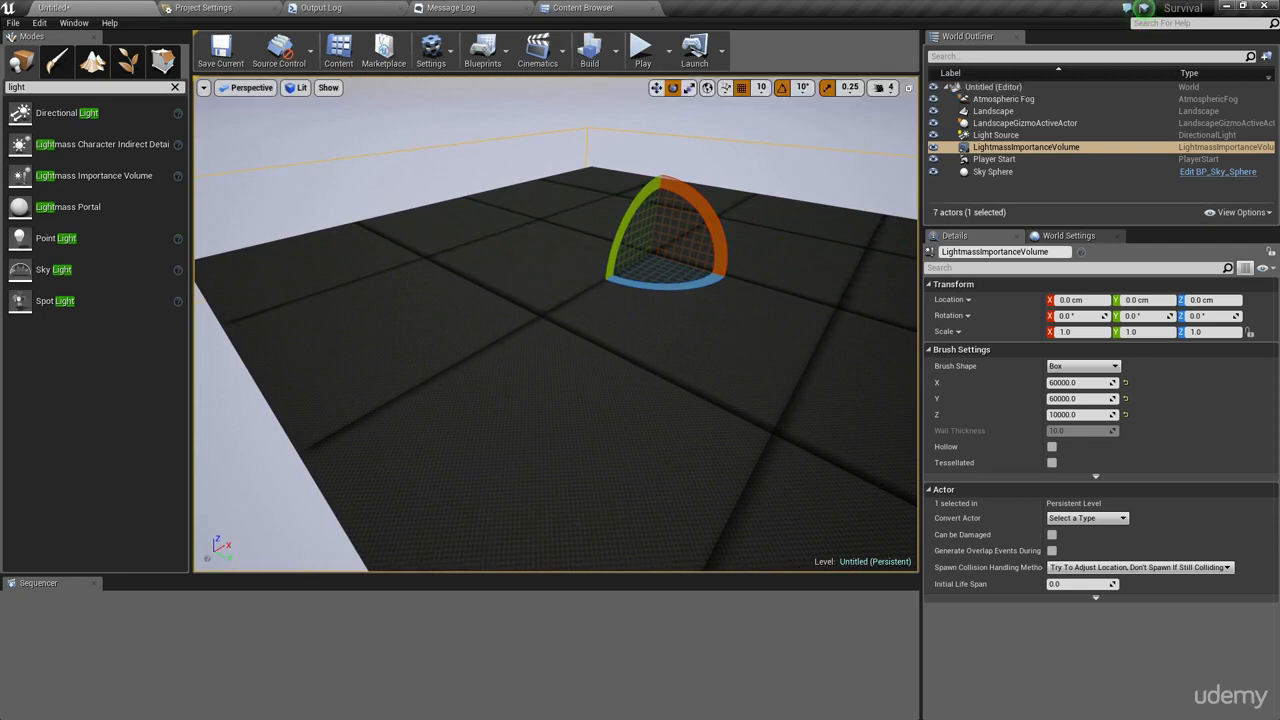
pyautogui.moveTo(560, 330); pyautogui.dragTo(629, 229, button='right')
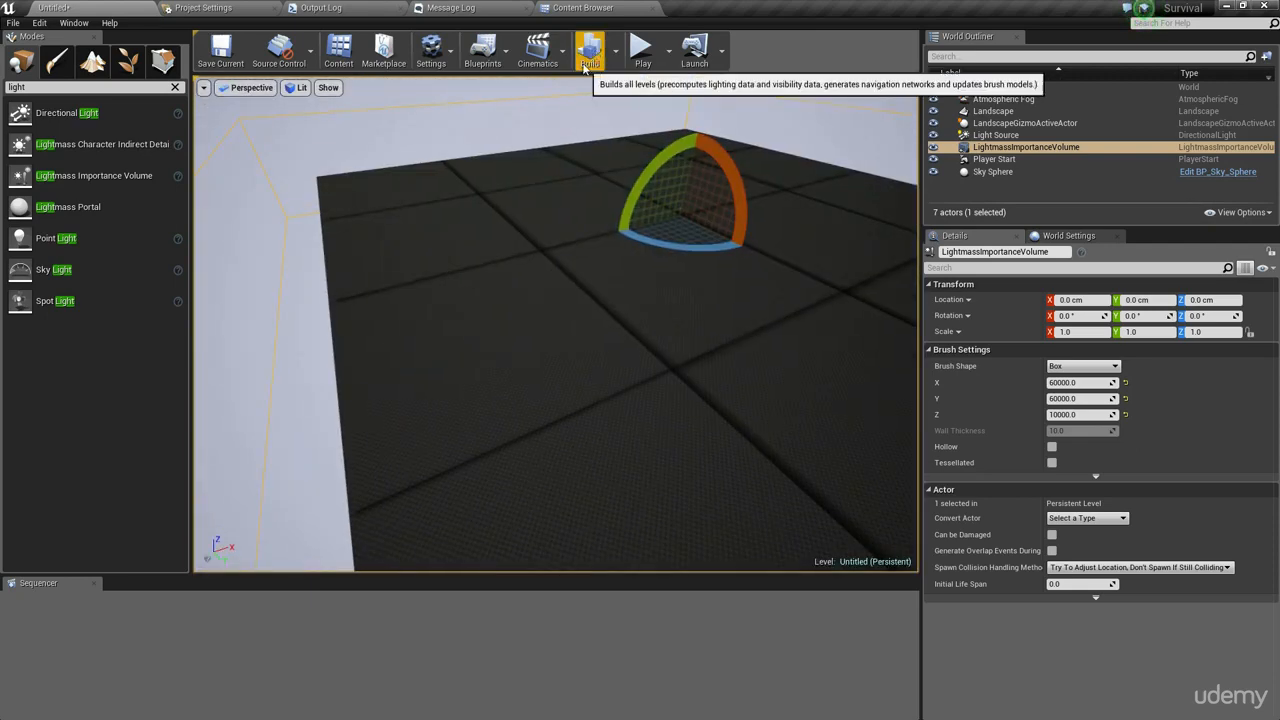
pyautogui.moveTo(609, 372); pyautogui.dragTo(608, 370, button='right')
pyautogui.click(608, 370)
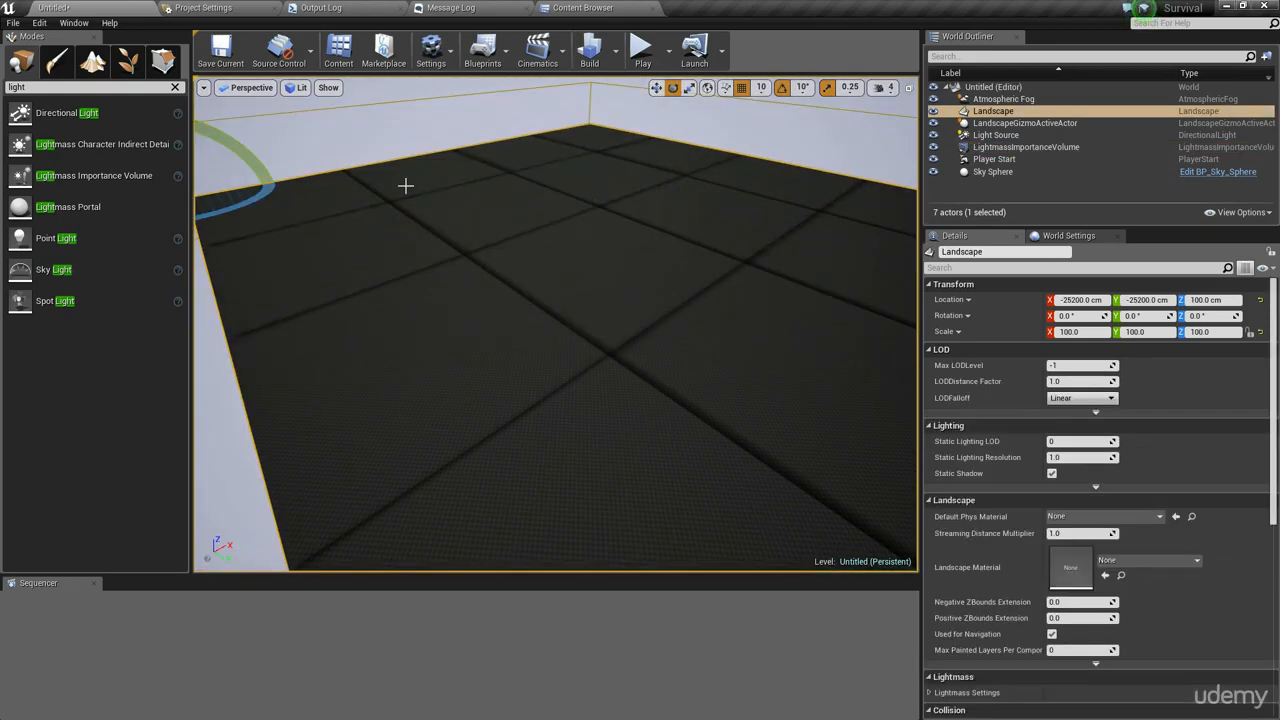
pyautogui.moveTo(624, 223); pyautogui.dragTo(602, 198, button='right')
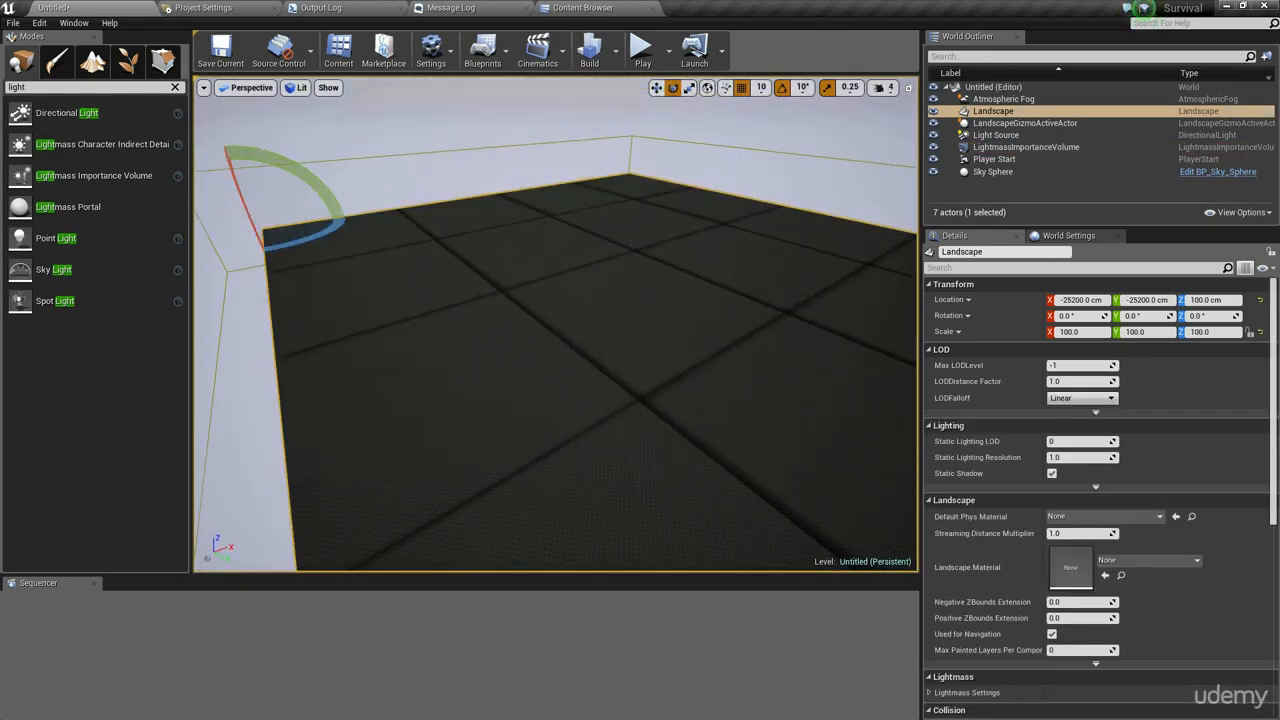
# - Enter Landscape mode and sculpt a raised hill on the landscape with the Sculpt tool
pyautogui.click(90, 66)
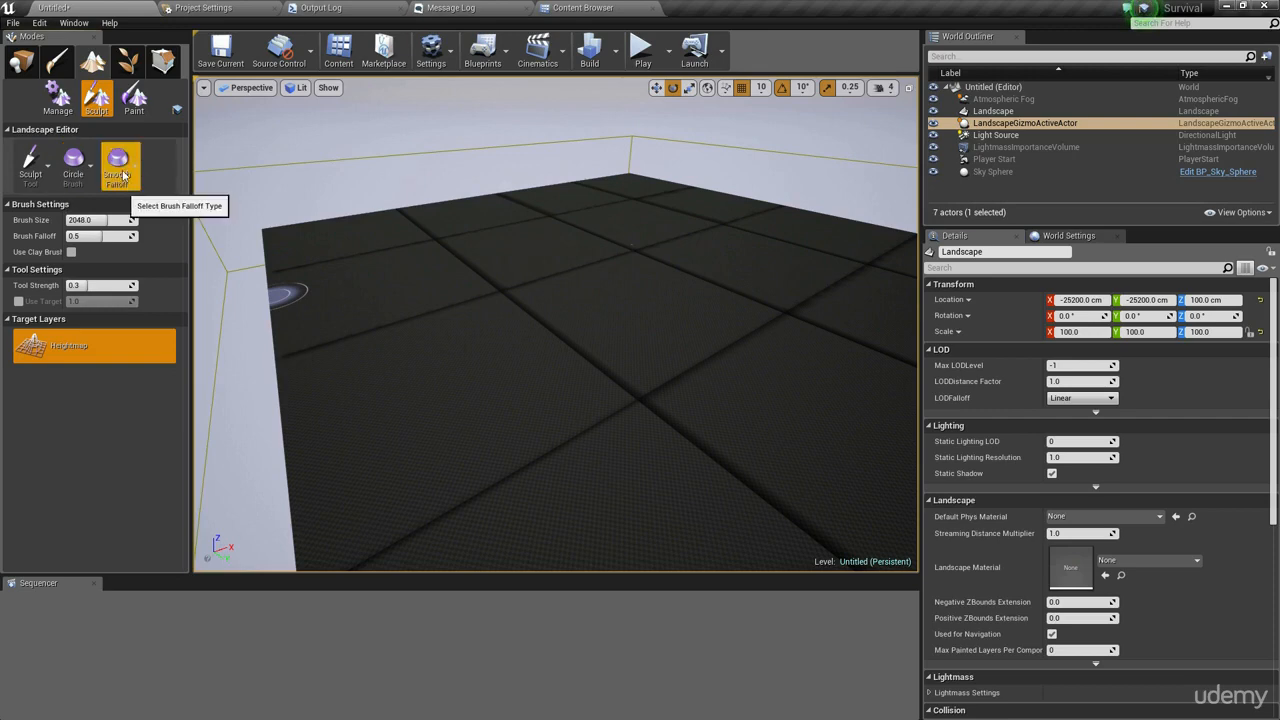
pyautogui.moveTo(486, 414); pyautogui.dragTo(500, 380, button='right')
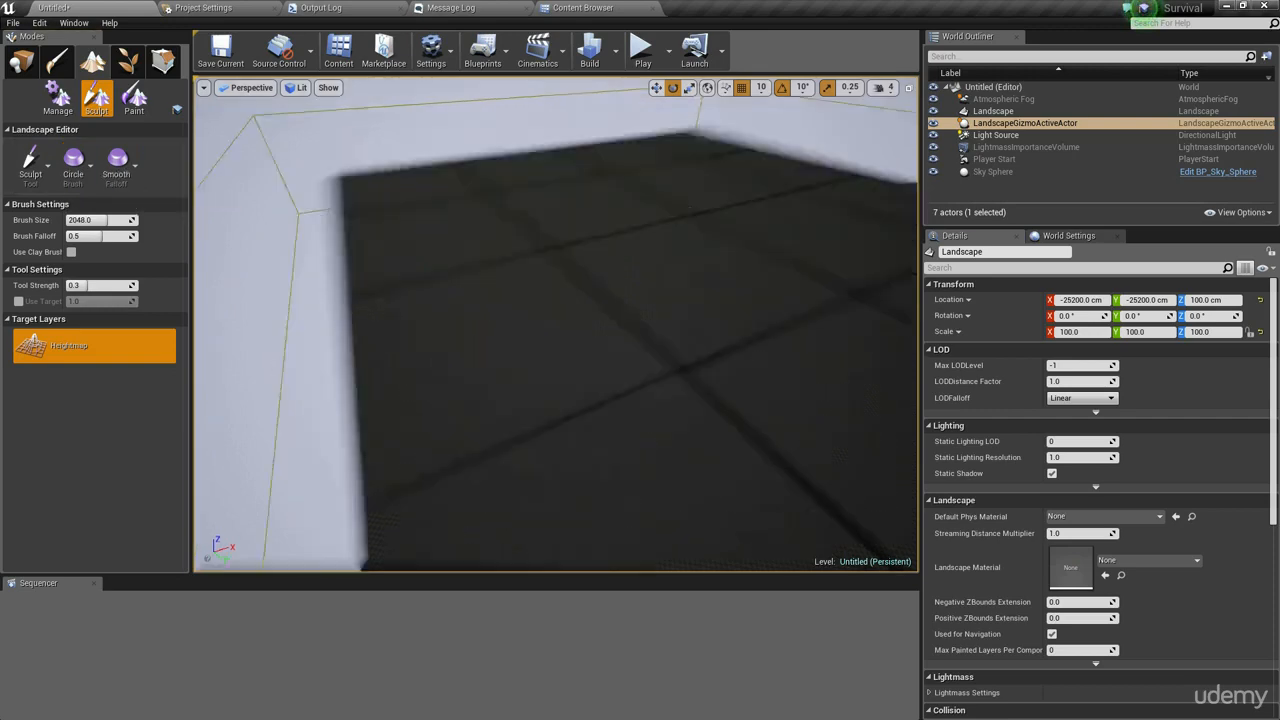
pyautogui.moveTo(601, 406)
pyautogui.mouseDown(button='right')
pyautogui.moveTo(700, 410)
pyautogui.moveTo(570, 420)
pyautogui.moveTo(601, 406)
pyautogui.mouseUp(button='right')
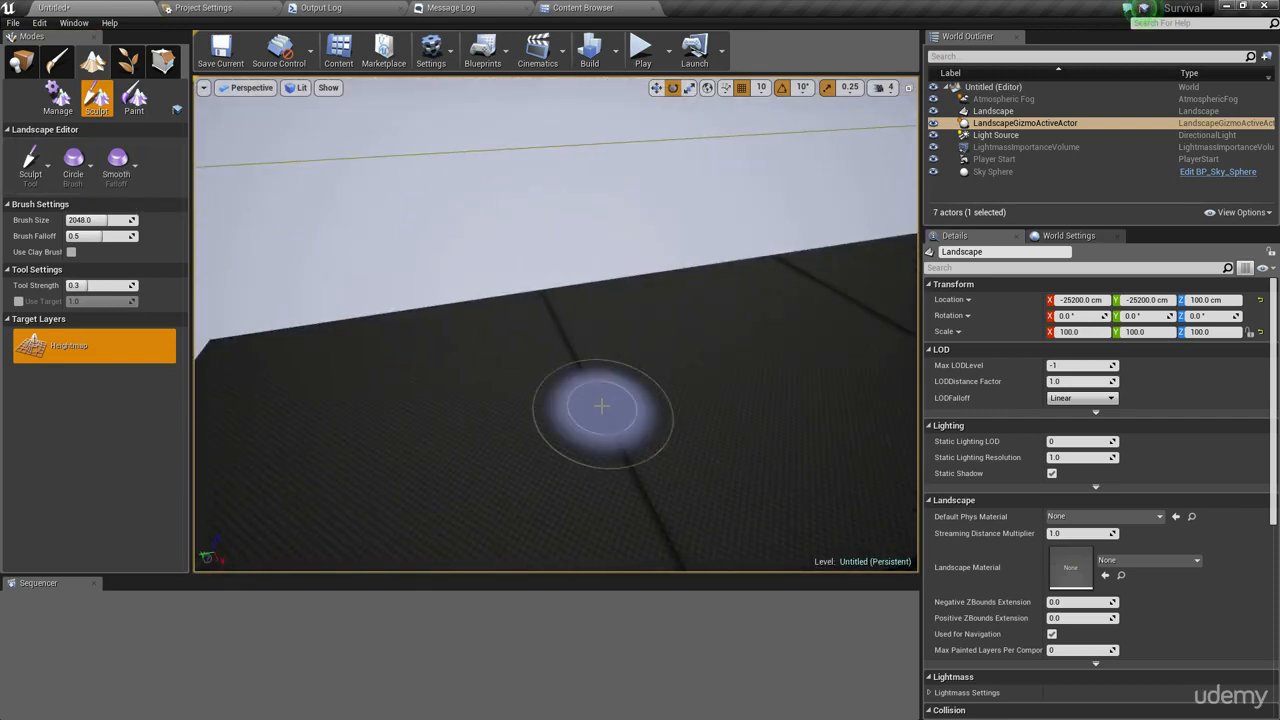
pyautogui.moveTo(700, 290)
pyautogui.mouseDown()
pyautogui.moveTo(685, 305)
pyautogui.moveTo(714, 287)
pyautogui.moveTo(357, 363)
pyautogui.moveTo(561, 297)
pyautogui.moveTo(323, 371)
pyautogui.moveTo(663, 334)
pyautogui.moveTo(888, 260)
pyautogui.mouseUp()
pyautogui.moveTo(735, 272)
pyautogui.mouseDown()
pyautogui.moveTo(205, 346)
pyautogui.moveTo(231, 409)
pyautogui.mouseUp()
pyautogui.moveTo(471, 406)
pyautogui.mouseDown(button='right')
pyautogui.moveTo(390, 410)
pyautogui.moveTo(390, 368)
pyautogui.mouseUp(button='right')
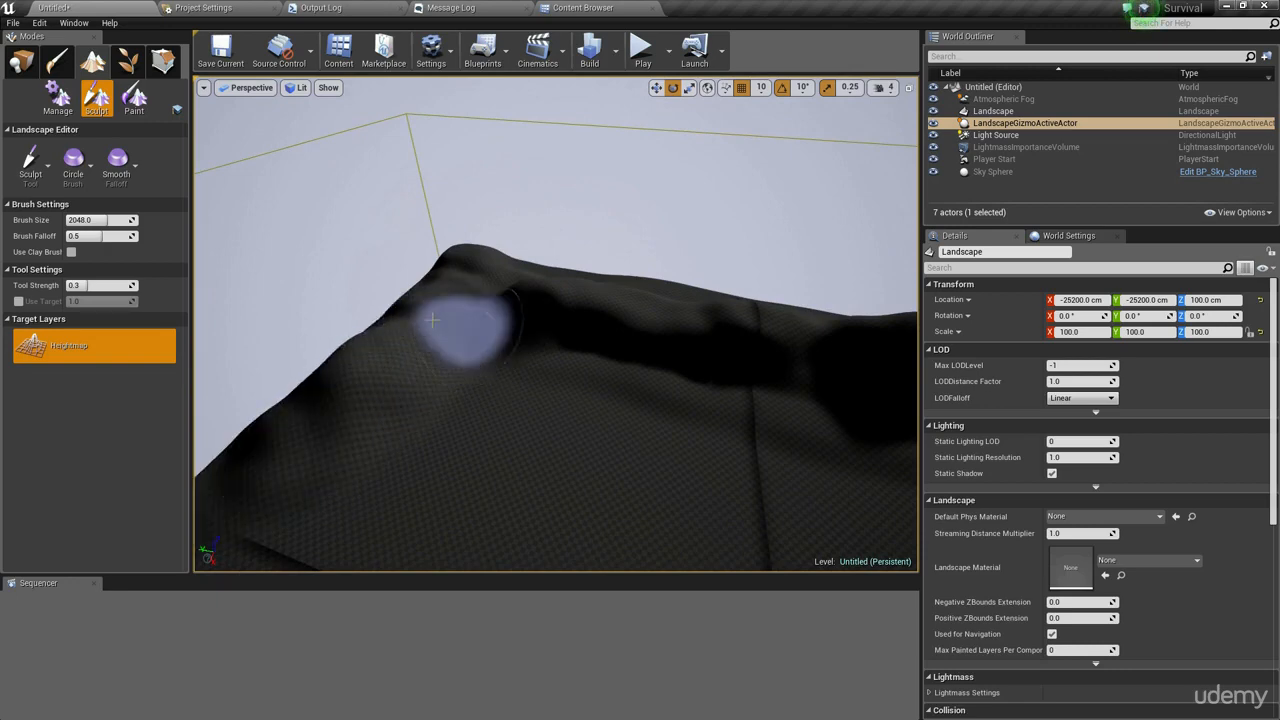
pyautogui.moveTo(443, 329)
pyautogui.mouseDown()
pyautogui.moveTo(414, 380)
pyautogui.moveTo(418, 332)
pyautogui.moveTo(427, 359)
pyautogui.moveTo(371, 377)
pyautogui.moveTo(408, 381)
pyautogui.moveTo(372, 405)
pyautogui.moveTo(414, 403)
pyautogui.moveTo(397, 431)
pyautogui.moveTo(417, 426)
pyautogui.mouseUp()
pyautogui.moveTo(528, 424)
pyautogui.mouseDown(button='right')
pyautogui.moveTo(430, 475)
pyautogui.moveTo(350, 495)
pyautogui.moveTo(325, 480)
pyautogui.moveTo(520, 450)
pyautogui.moveTo(586, 424)
pyautogui.mouseUp(button='right')
pyautogui.press('w')
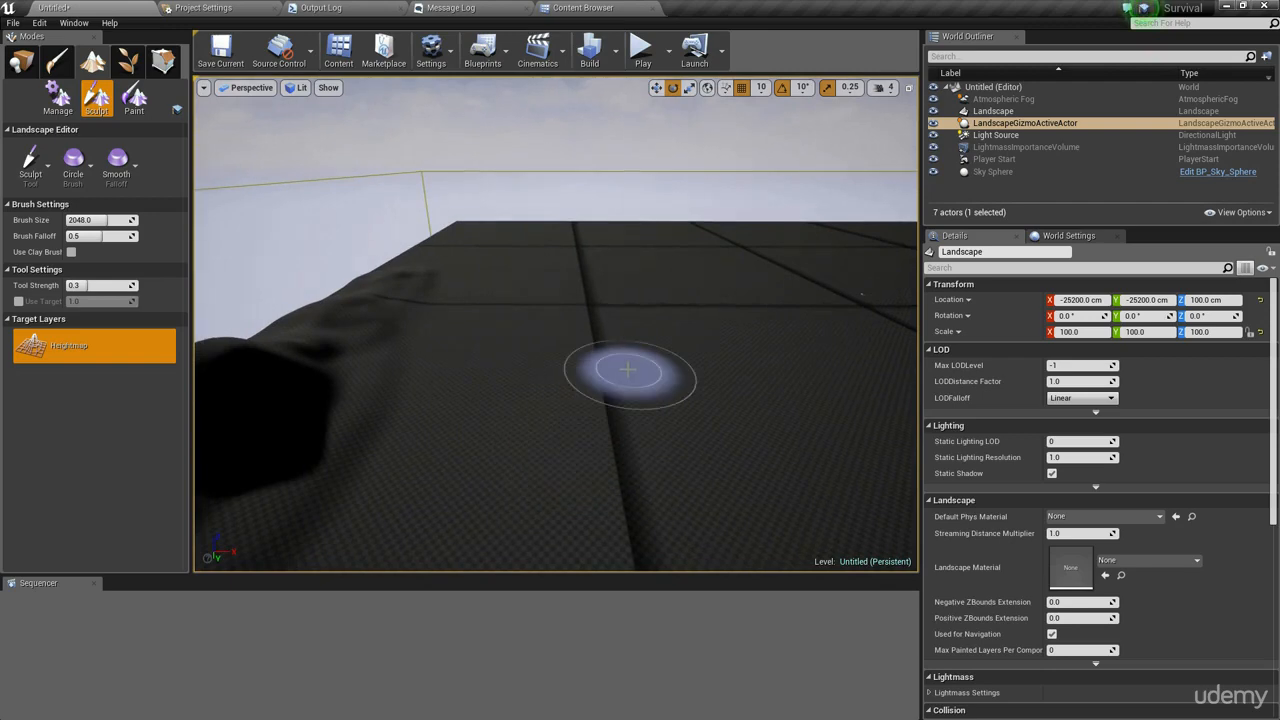
pyautogui.moveTo(637, 371); pyautogui.dragTo(543, 345, button='right')
pyautogui.moveTo(750, 296); pyautogui.dragTo(850, 300, button='right')
pyautogui.press('w')
pyautogui.moveTo(700, 328); pyautogui.dragTo(735, 300, button='right')
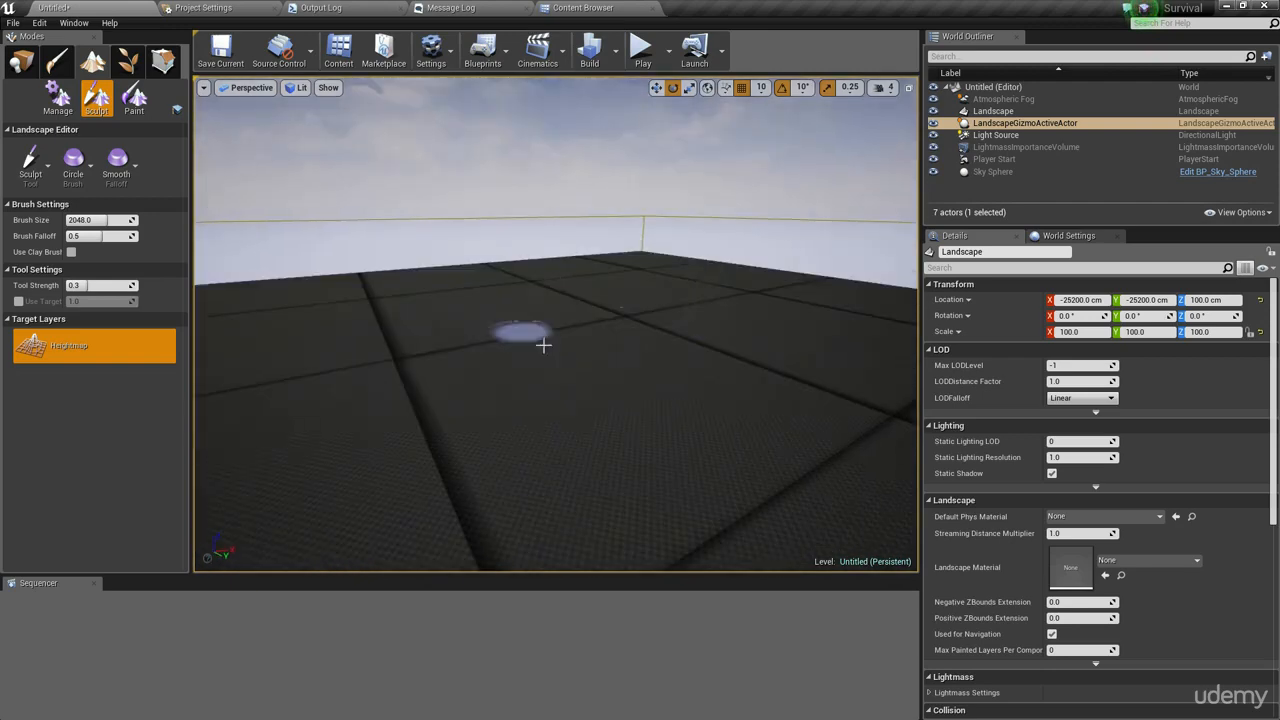
pyautogui.moveTo(607, 397); pyautogui.dragTo(480, 378, button='right')
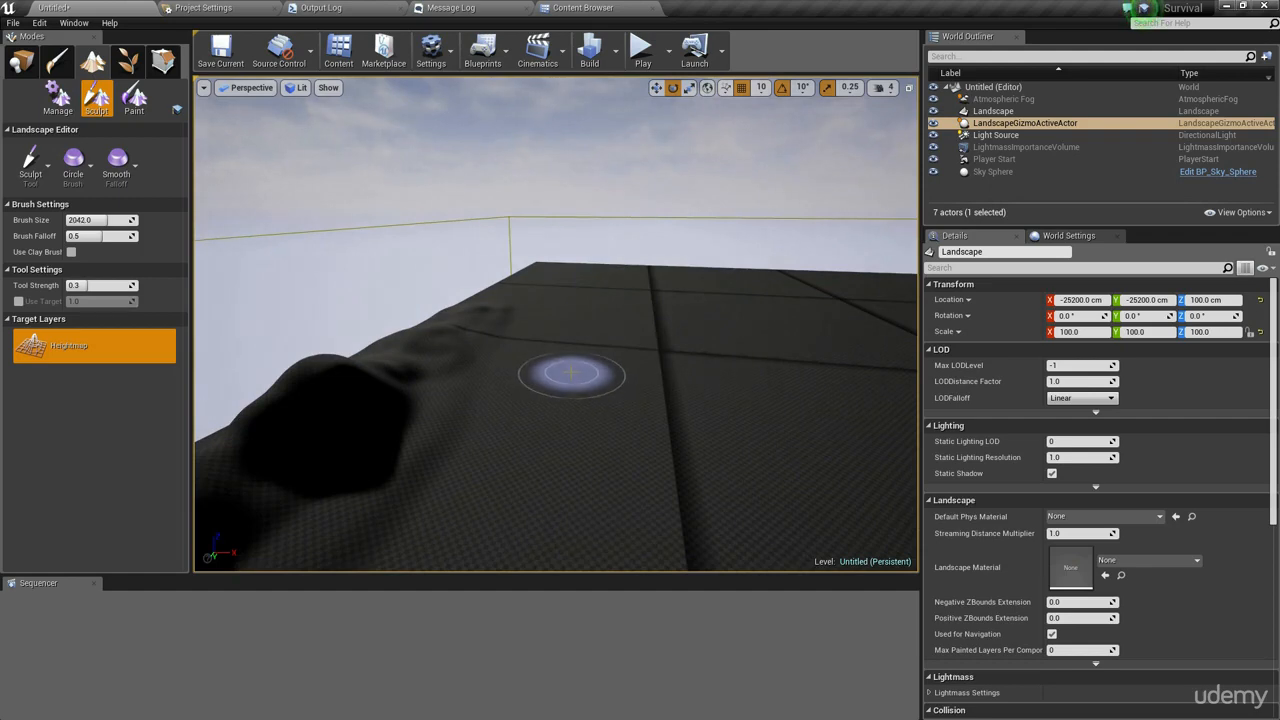
# - Increase the brush size to about 4130 and sculpt several more hills across the landscape
pyautogui.press('[')
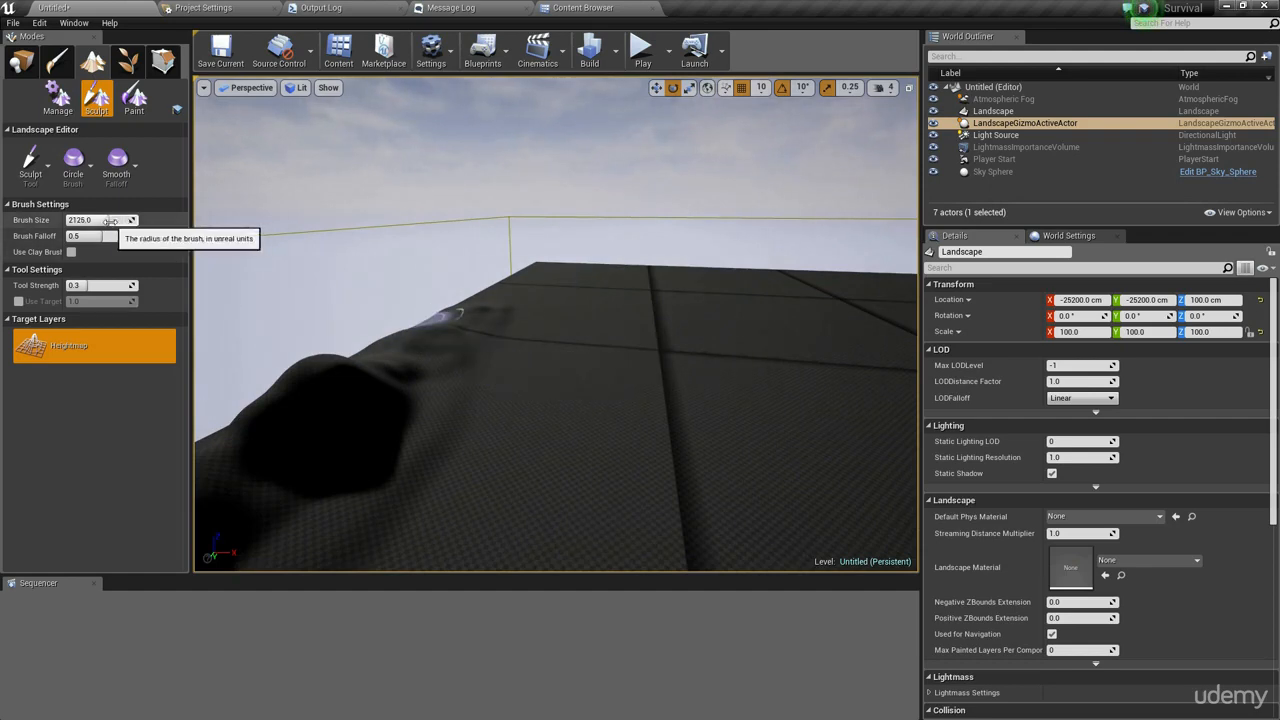
pyautogui.moveTo(122, 220); pyautogui.dragTo(124, 220)
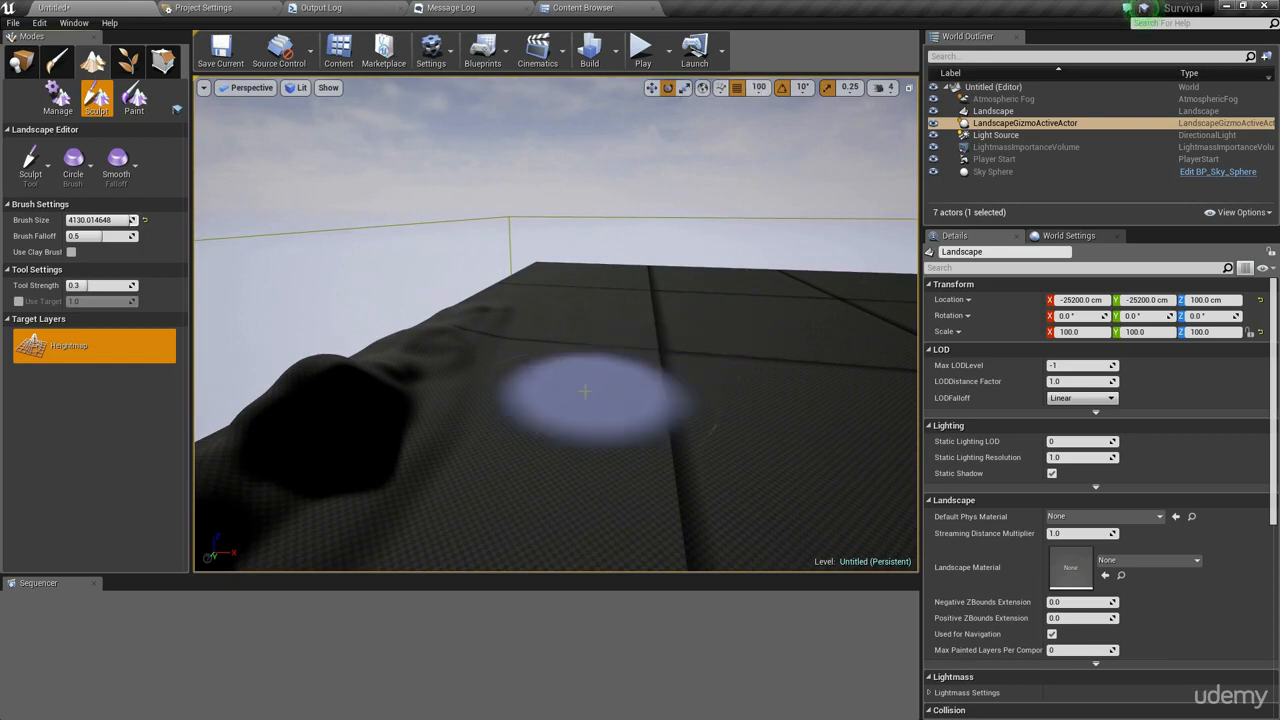
pyautogui.moveTo(586, 370)
pyautogui.mouseDown()
pyautogui.moveTo(629, 405)
pyautogui.moveTo(700, 340)
pyautogui.moveTo(794, 343)
pyautogui.moveTo(837, 372)
pyautogui.mouseUp()
pyautogui.moveTo(837, 372)
pyautogui.mouseDown(button='right')
pyautogui.moveTo(837, 410)
pyautogui.moveTo(503, 377)
pyautogui.moveTo(629, 380)
pyautogui.mouseUp(button='right')
pyautogui.moveTo(677, 447); pyautogui.dragTo(686, 291, button='right')
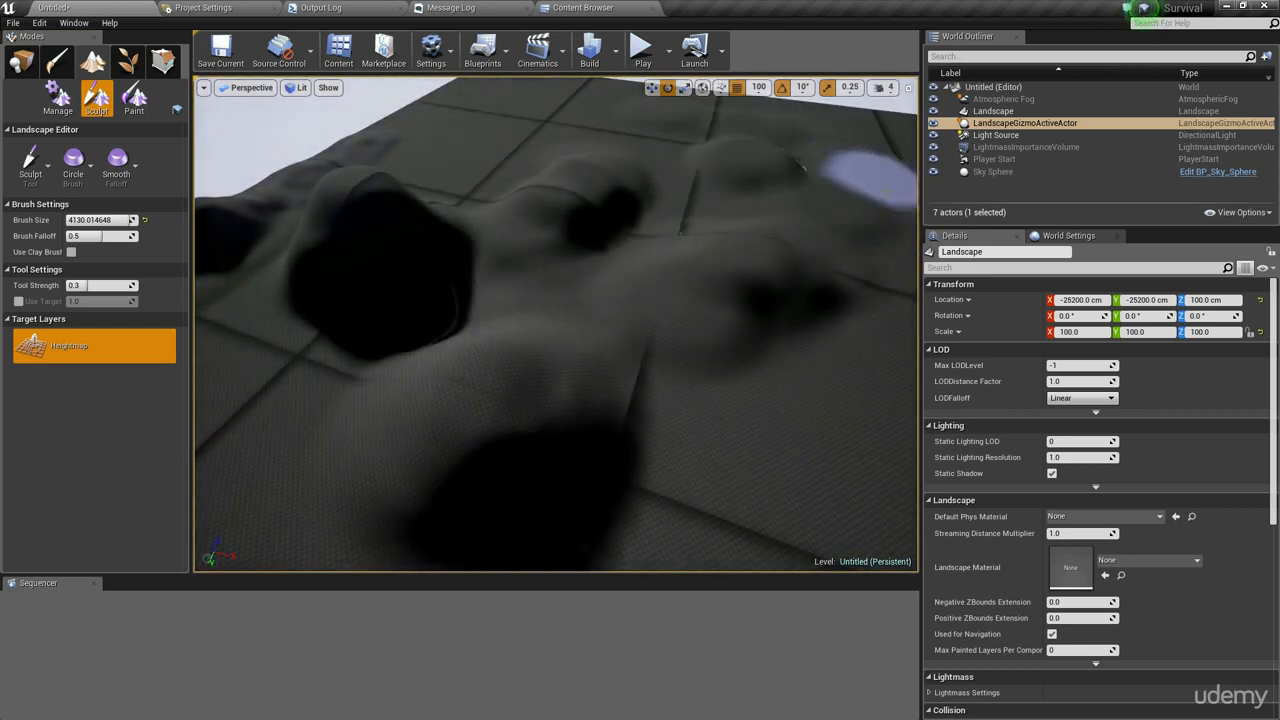
pyautogui.moveTo(750, 374)
pyautogui.mouseDown(button='right')
pyautogui.moveTo(838, 368)
pyautogui.moveTo(868, 325)
pyautogui.moveTo(757, 363)
pyautogui.mouseUp(button='right')
pyautogui.moveTo(496, 377)
pyautogui.mouseDown()
pyautogui.moveTo(509, 391)
pyautogui.moveTo(543, 295)
pyautogui.moveTo(564, 280)
pyautogui.mouseUp()
pyautogui.moveTo(560, 282); pyautogui.dragTo(525, 312, button='right')
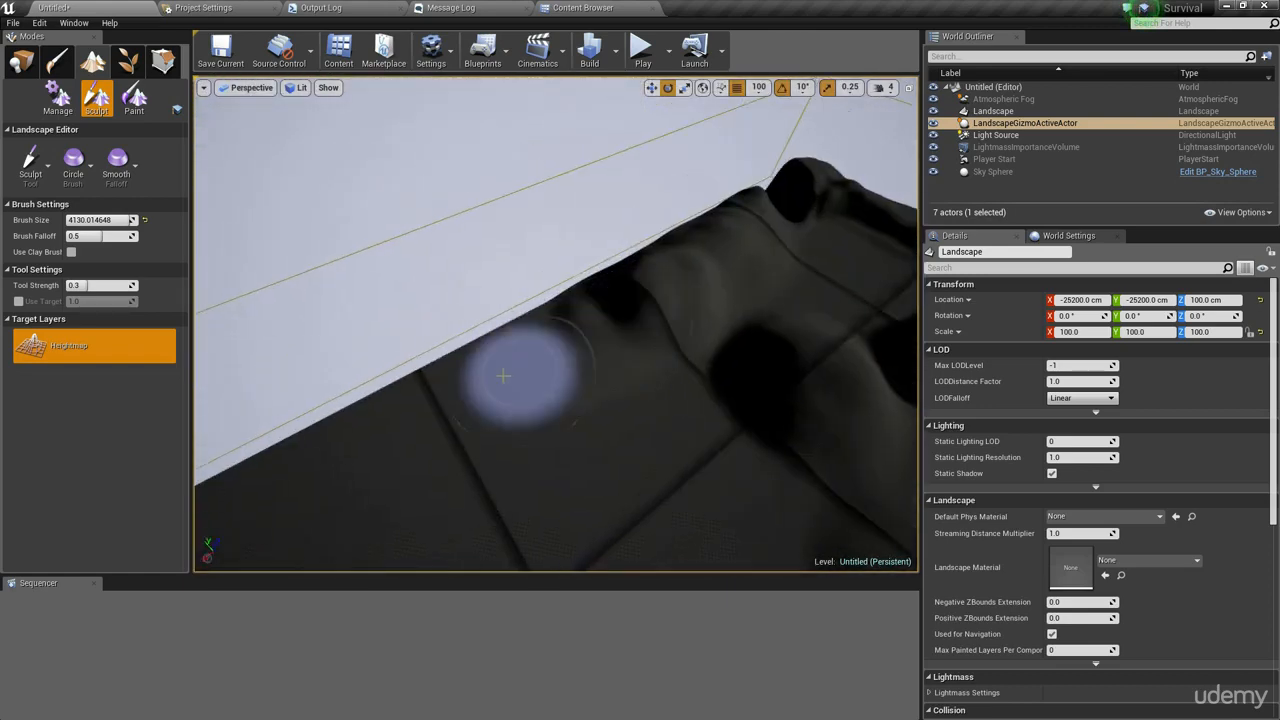
pyautogui.moveTo(506, 374); pyautogui.dragTo(586, 323)
pyautogui.moveTo(393, 430); pyautogui.dragTo(300, 420, button='right')
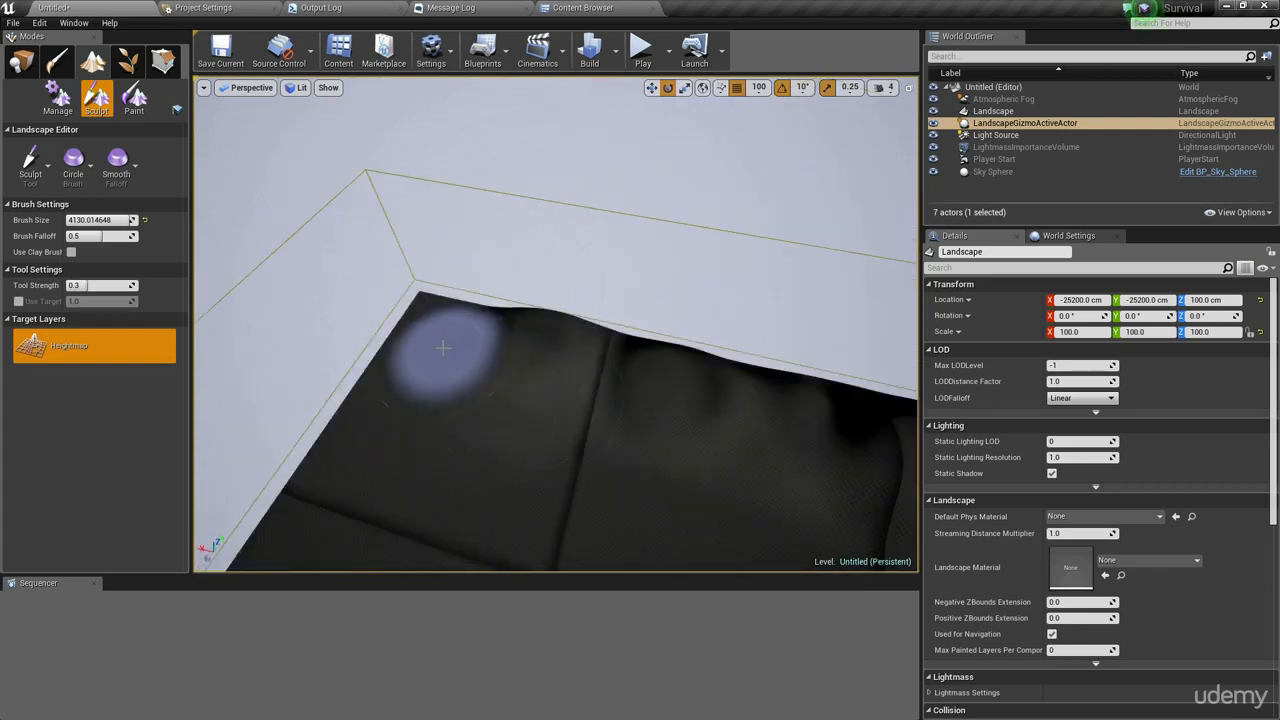
pyautogui.moveTo(443, 347); pyautogui.dragTo(353, 412)
pyautogui.moveTo(529, 380); pyautogui.dragTo(768, 336, button='right')
pyautogui.moveTo(768, 336)
pyautogui.mouseDown()
pyautogui.moveTo(258, 198)
pyautogui.moveTo(666, 298)
pyautogui.moveTo(739, 344)
pyautogui.mouseUp()
pyautogui.moveTo(741, 343); pyautogui.dragTo(480, 325, button='right')
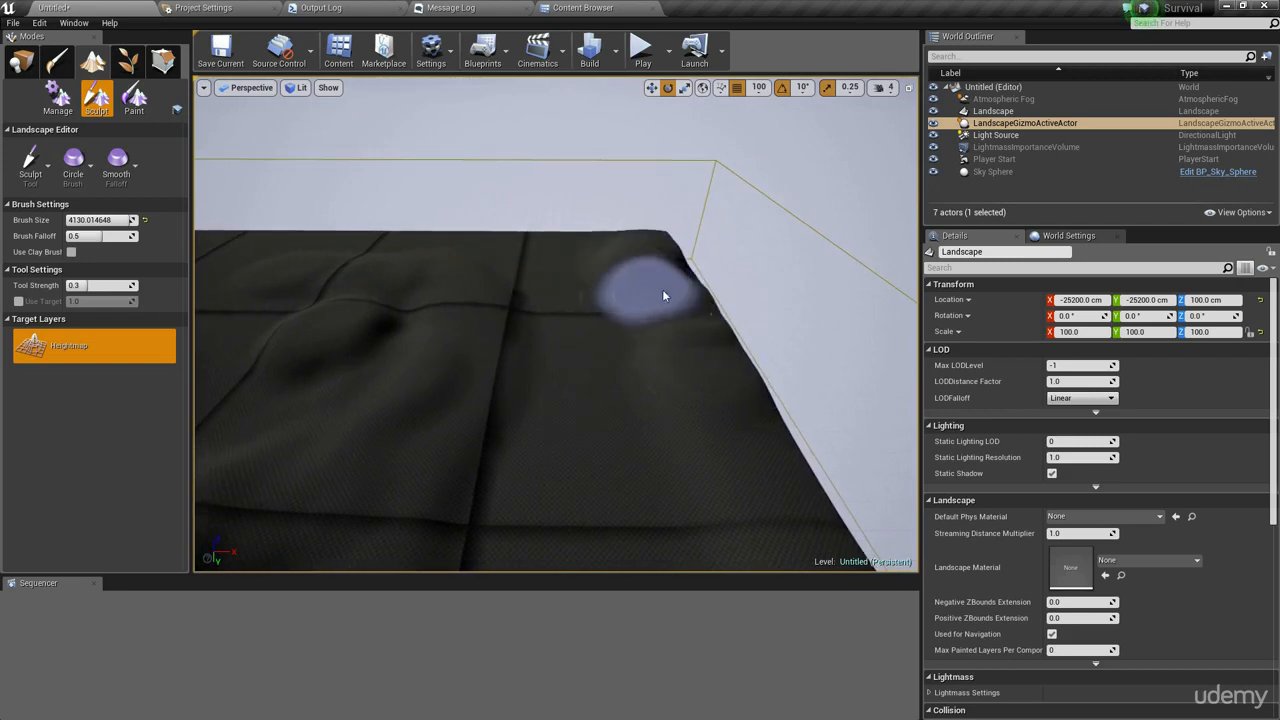
pyautogui.moveTo(662, 294); pyautogui.dragTo(650, 345, button='right')
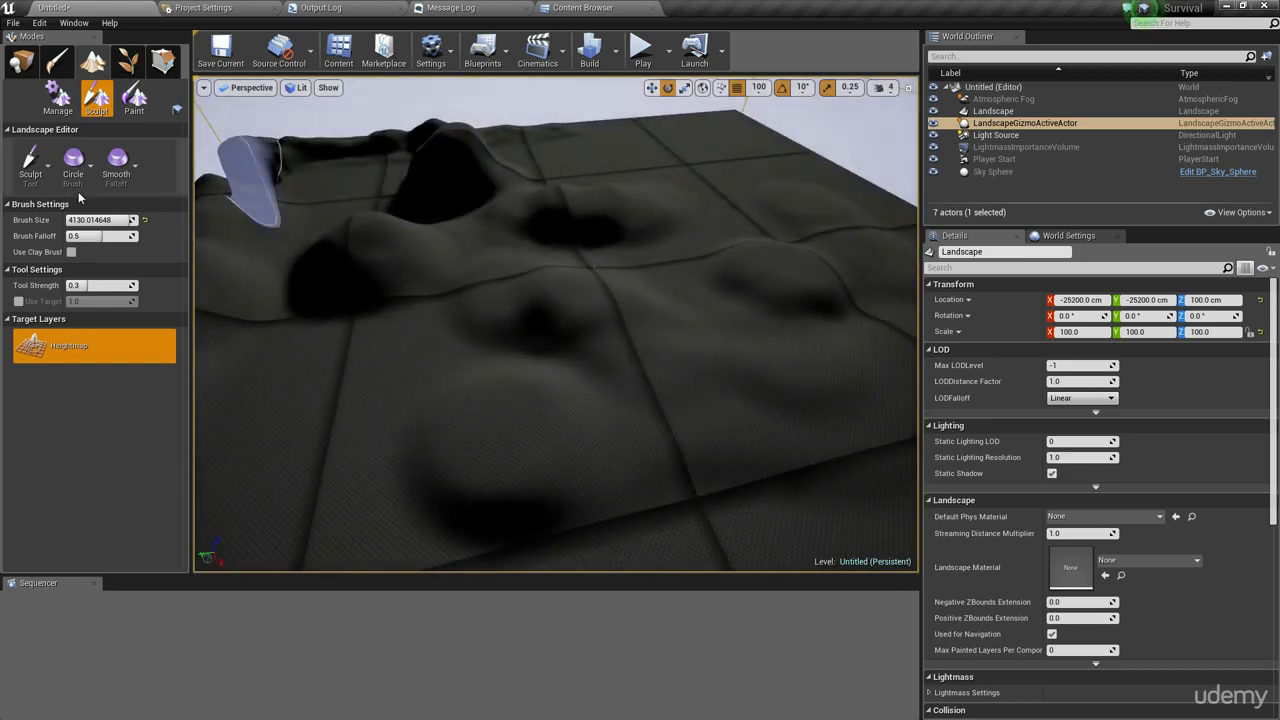
# - Switch to the Flatten tool and flatten parts of the sculpted terrain
pyautogui.click(36, 165)
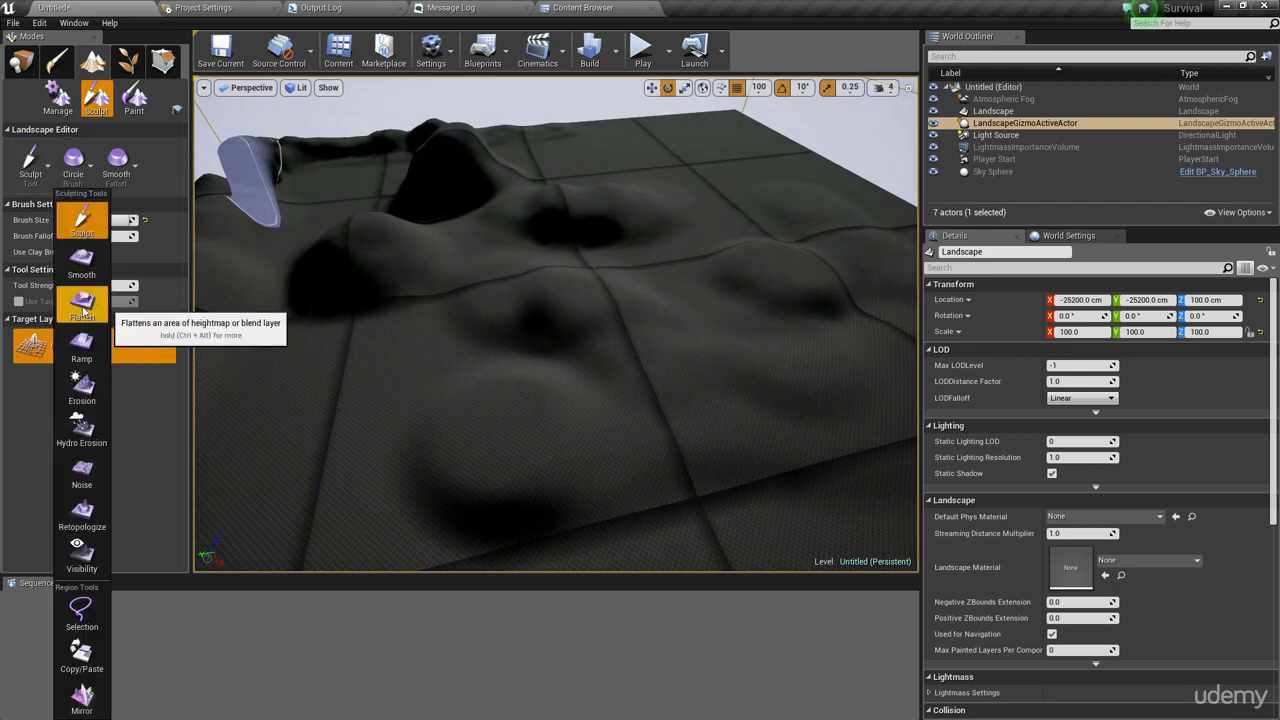
pyautogui.click(84, 302)
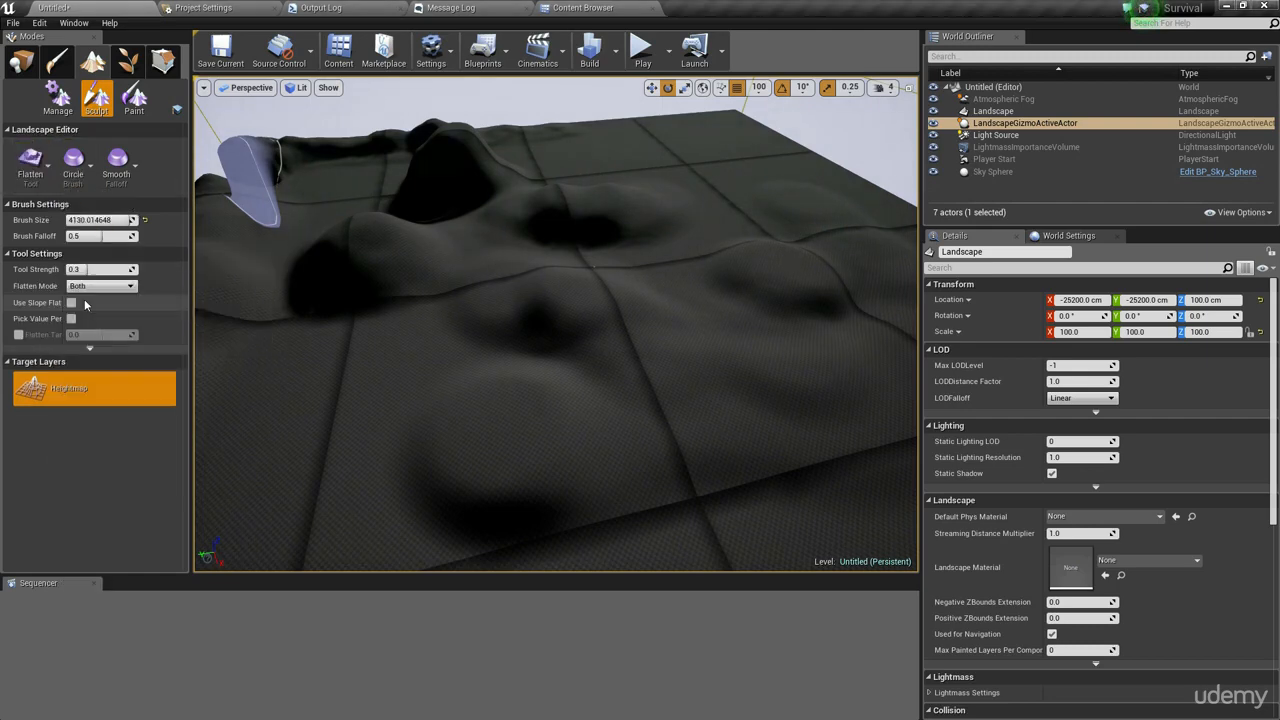
pyautogui.moveTo(524, 403)
pyautogui.mouseDown()
pyautogui.moveTo(286, 486)
pyautogui.moveTo(469, 406)
pyautogui.mouseUp()
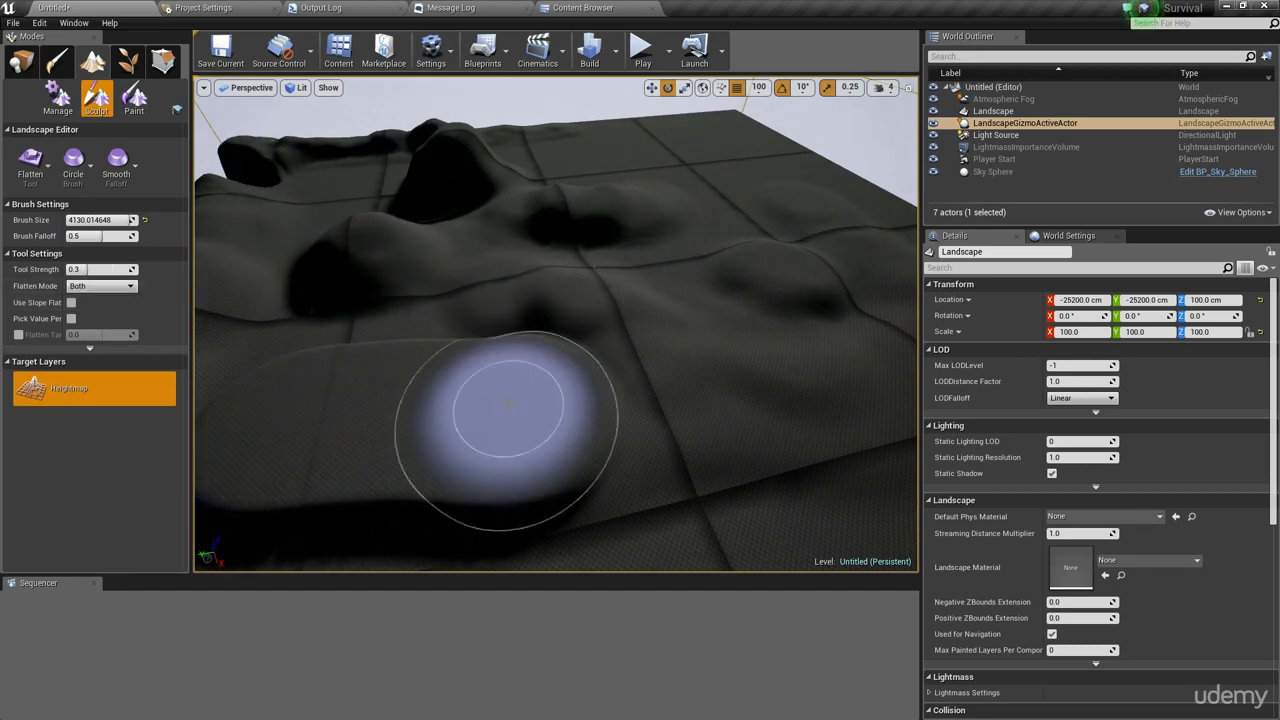
pyautogui.moveTo(543, 421)
pyautogui.mouseDown(button='right')
pyautogui.moveTo(490, 468)
pyautogui.moveTo(450, 420)
pyautogui.moveTo(612, 362)
pyautogui.moveTo(590, 450)
pyautogui.moveTo(520, 350)
pyautogui.moveTo(450, 430)
pyautogui.moveTo(371, 286)
pyautogui.mouseUp(button='right')
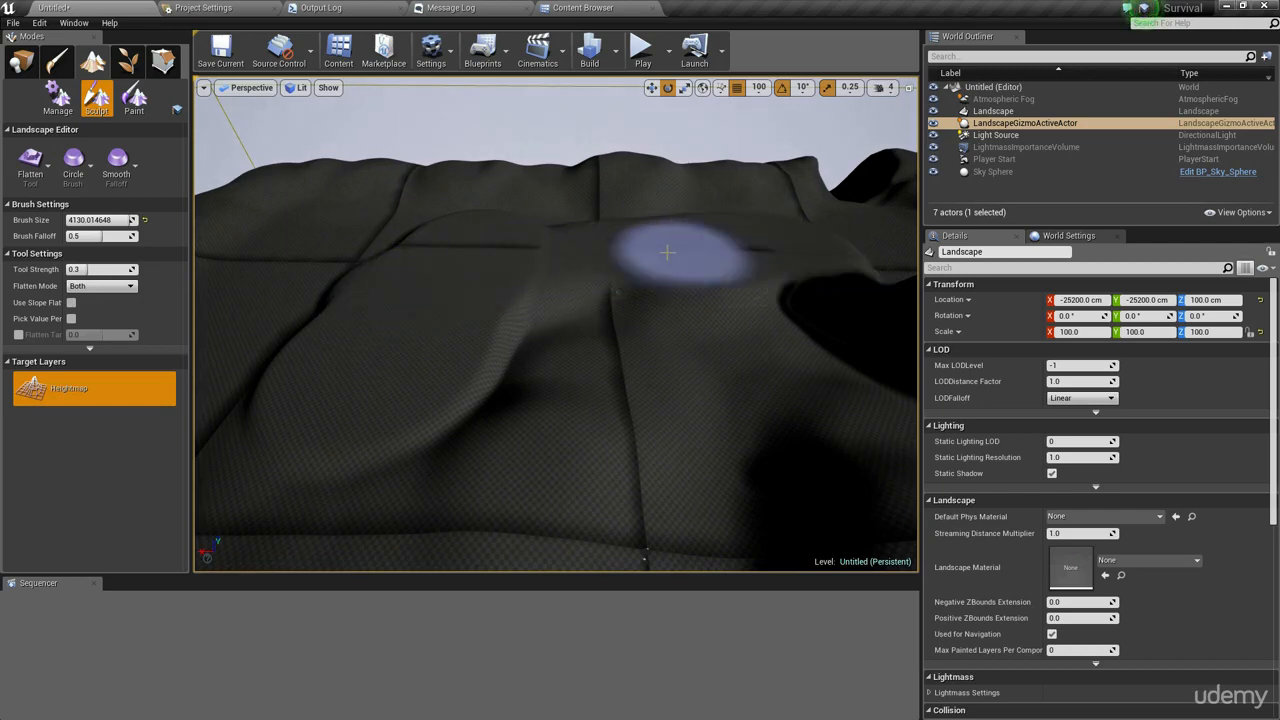
pyautogui.moveTo(586, 277)
pyautogui.mouseDown(button='right')
pyautogui.moveTo(560, 300)
pyautogui.moveTo(640, 335)
pyautogui.moveTo(615, 326)
pyautogui.mouseUp(button='right')
pyautogui.moveTo(558, 326)
pyautogui.mouseDown()
pyautogui.moveTo(445, 362)
pyautogui.moveTo(335, 452)
pyautogui.moveTo(575, 358)
pyautogui.moveTo(663, 255)
pyautogui.moveTo(645, 212)
pyautogui.moveTo(623, 314)
pyautogui.moveTo(794, 263)
pyautogui.moveTo(546, 332)
pyautogui.mouseUp()
pyautogui.moveTo(546, 332); pyautogui.dragTo(528, 344, button='right')
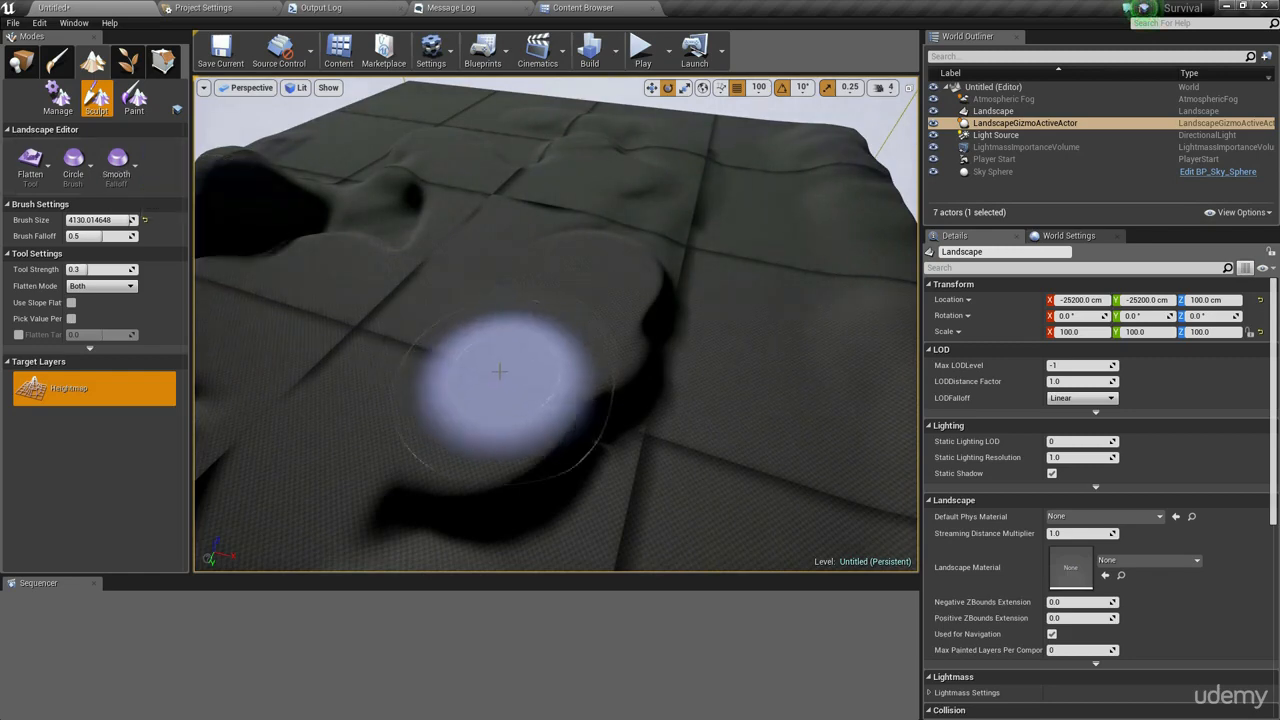
# - Flatten more areas of the terrain, toggling between Unlit and Lit view and resetting the brush falloff to 0.5
pyautogui.click(31, 170)
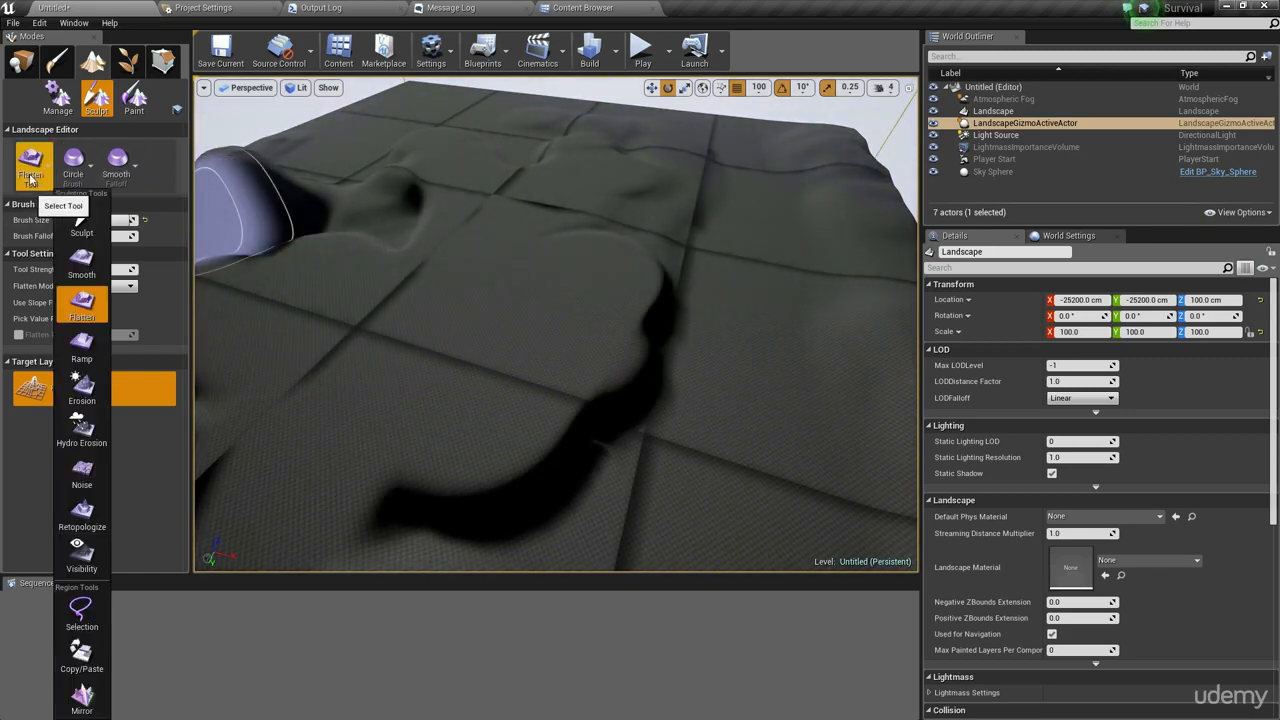
pyautogui.click(31, 180)
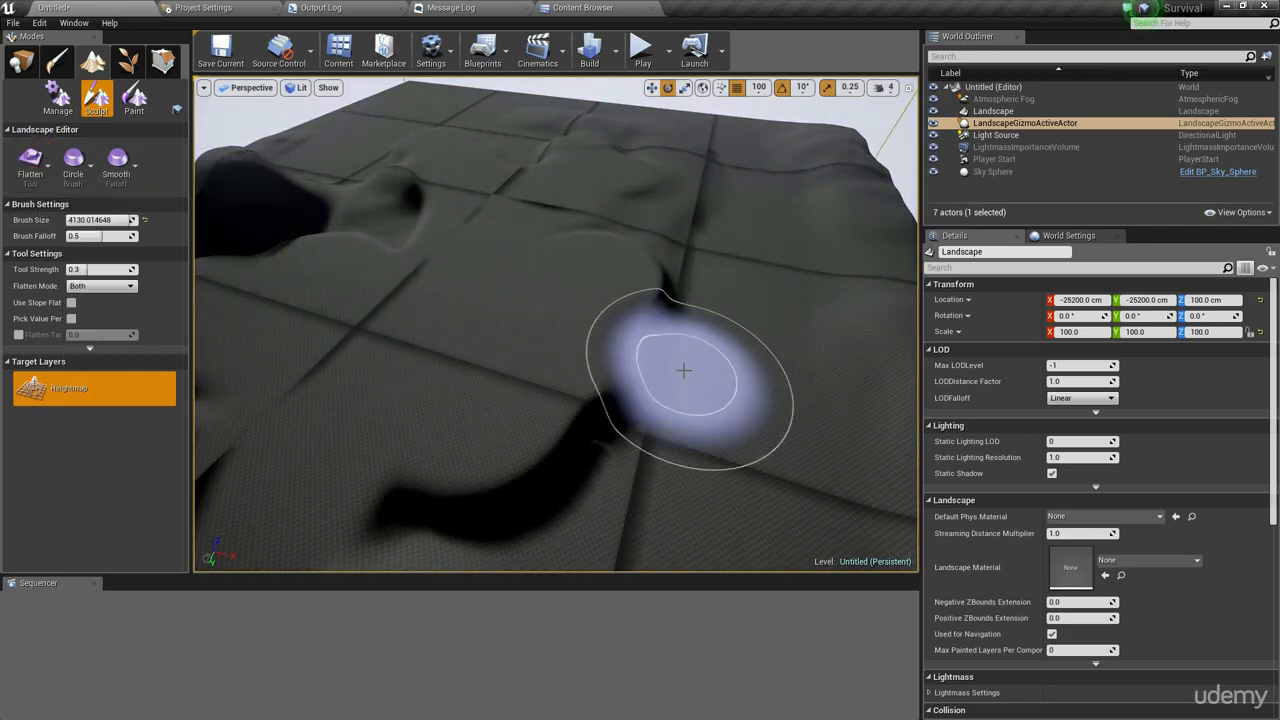
pyautogui.moveTo(679, 363)
pyautogui.mouseDown()
pyautogui.moveTo(694, 377)
pyautogui.moveTo(681, 357)
pyautogui.mouseUp()
pyautogui.moveTo(681, 357)
pyautogui.mouseDown(button='right')
pyautogui.moveTo(690, 420)
pyautogui.moveTo(682, 338)
pyautogui.mouseUp(button='right')
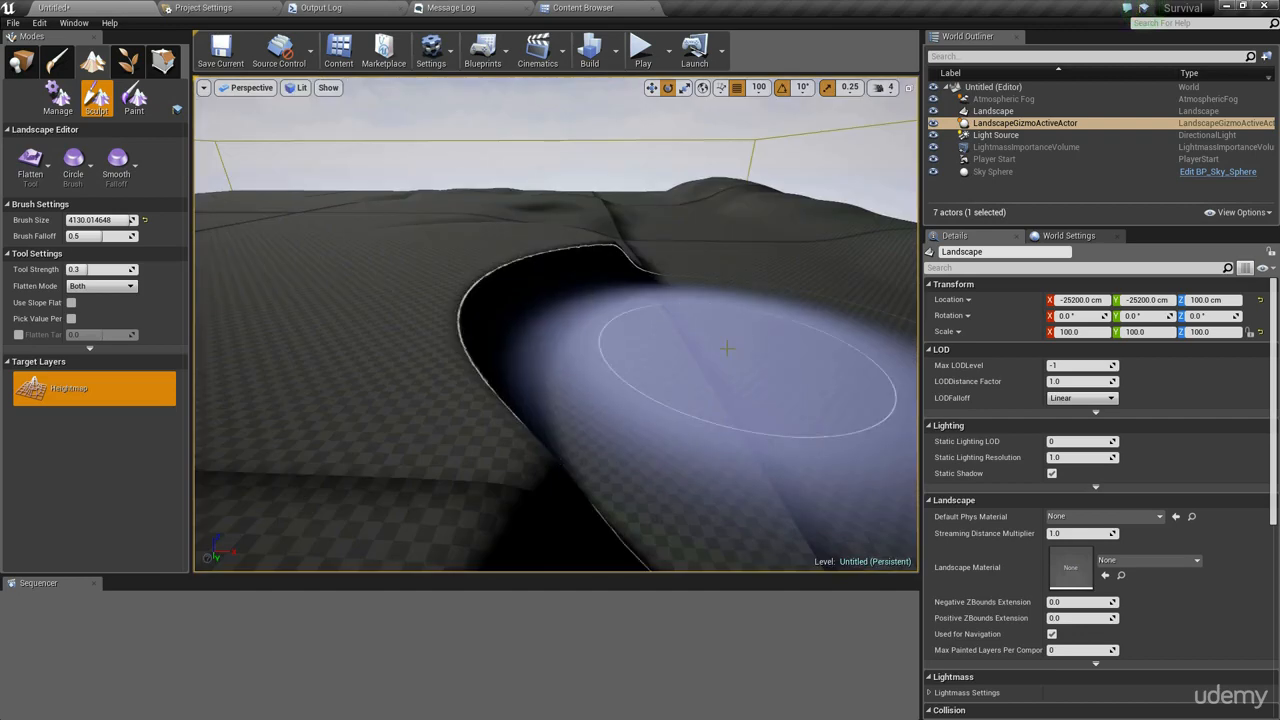
pyautogui.moveTo(727, 348)
pyautogui.mouseDown()
pyautogui.moveTo(712, 365)
pyautogui.moveTo(769, 354)
pyautogui.moveTo(671, 346)
pyautogui.mouseUp()
pyautogui.click(671, 346)
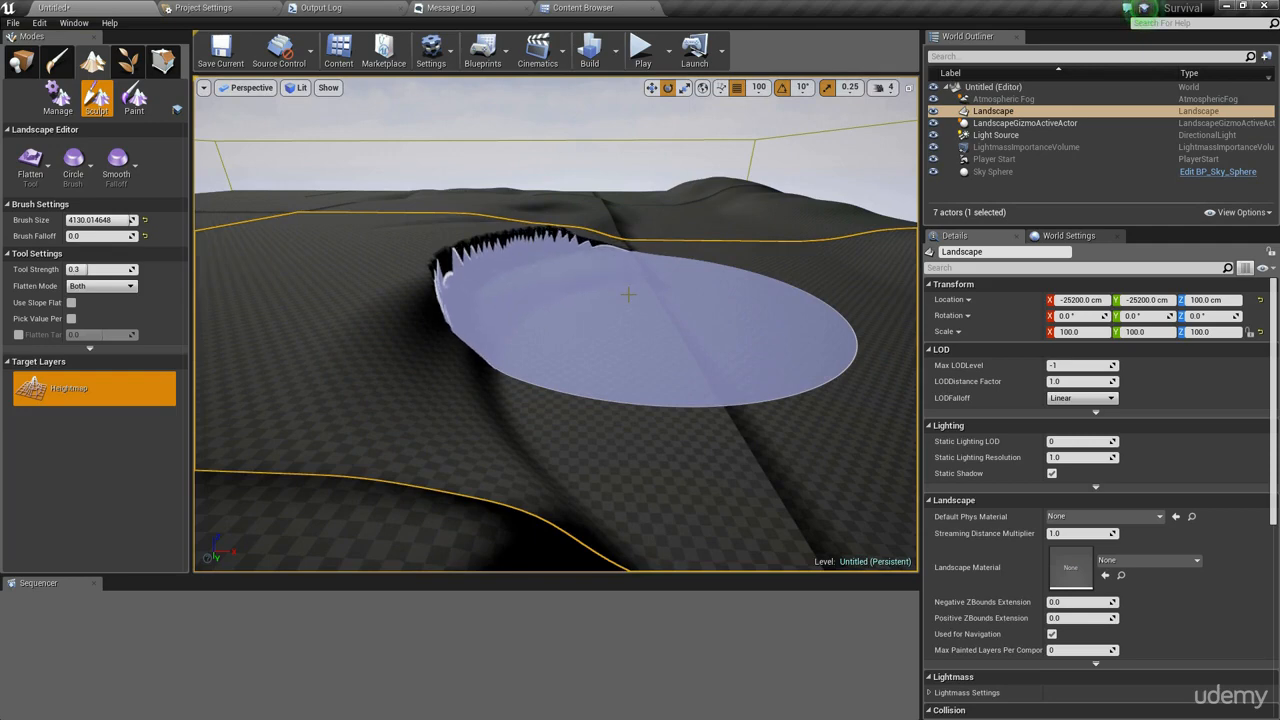
pyautogui.hotkey('alt', '3')
pyautogui.moveTo(628, 295)
pyautogui.mouseDown(button='right')
pyautogui.moveTo(652, 276)
pyautogui.moveTo(610, 278)
pyautogui.moveTo(578, 300)
pyautogui.moveTo(640, 276)
pyautogui.moveTo(664, 296)
pyautogui.moveTo(668, 344)
pyautogui.moveTo(646, 351)
pyautogui.moveTo(694, 329)
pyautogui.mouseUp(button='right')
pyautogui.press('w')
pyautogui.hotkey('alt', '4')
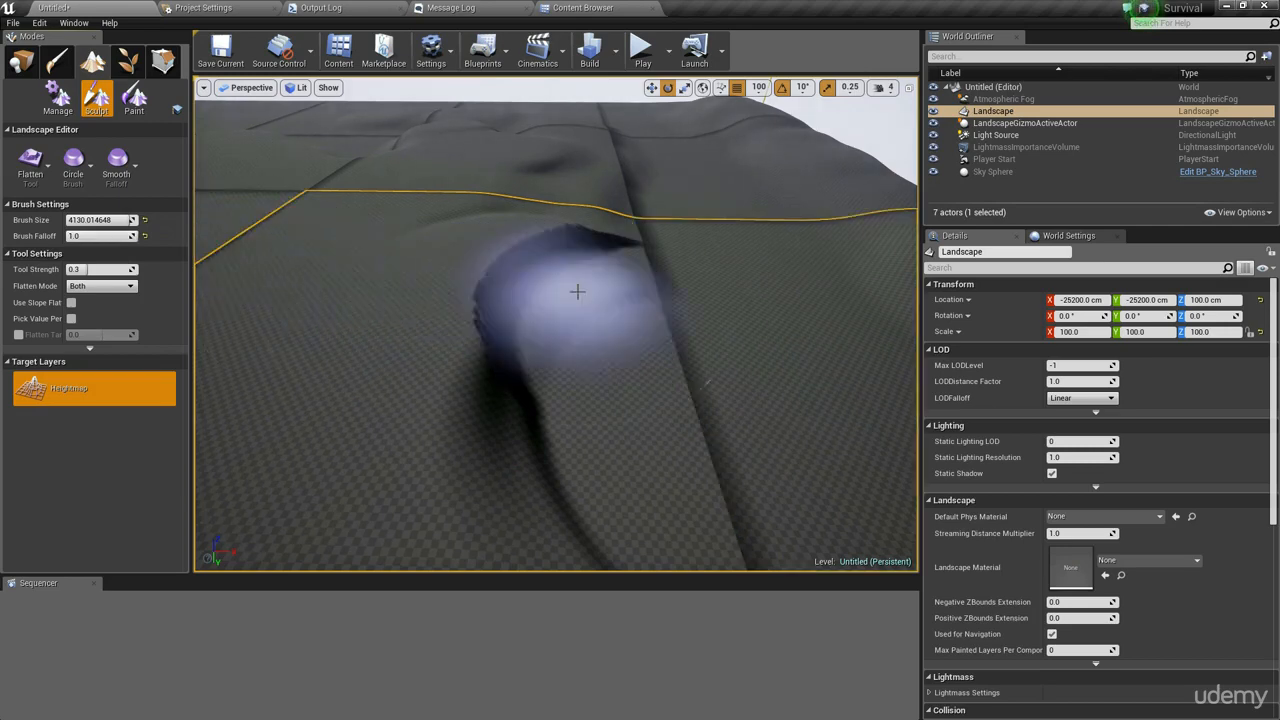
pyautogui.moveTo(577, 291)
pyautogui.mouseDown()
pyautogui.moveTo(557, 325)
pyautogui.moveTo(470, 318)
pyautogui.moveTo(291, 260)
pyautogui.moveTo(313, 275)
pyautogui.moveTo(374, 391)
pyautogui.moveTo(200, 232)
pyautogui.mouseUp()
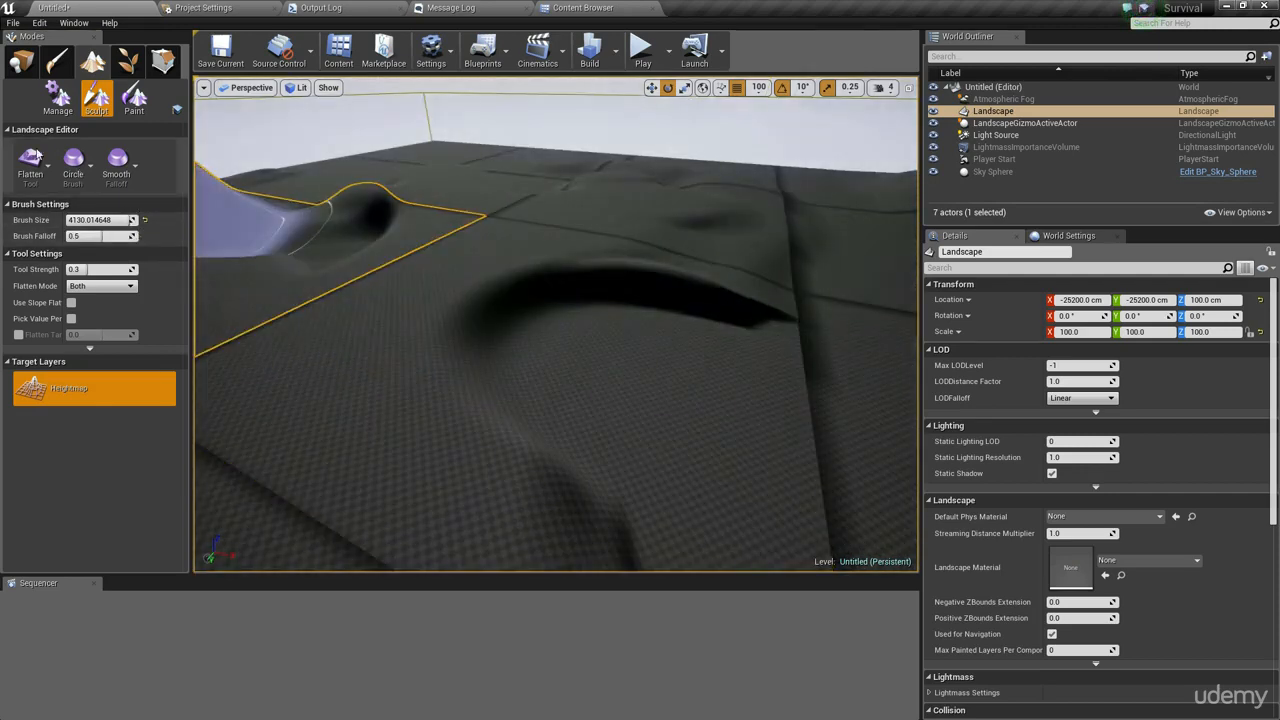
pyautogui.click(33, 175)
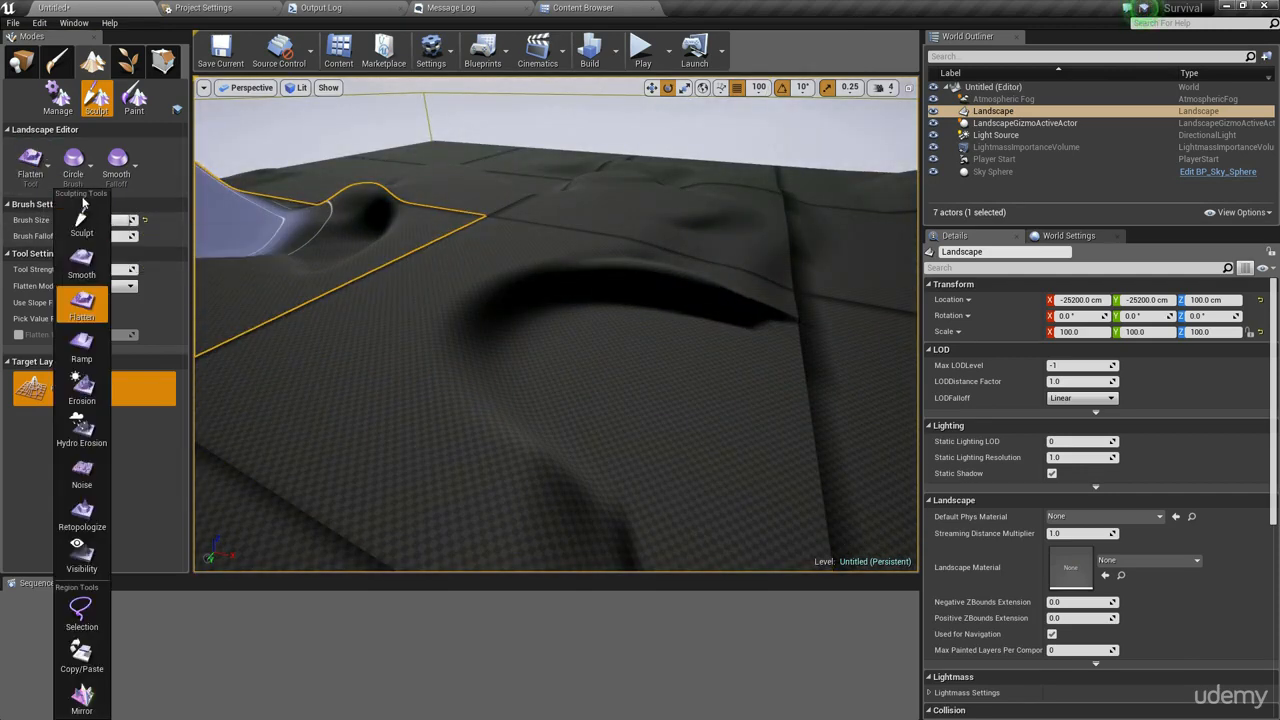
pyautogui.moveTo(603, 356)
pyautogui.mouseDown(button='right')
pyautogui.moveTo(525, 380)
pyautogui.moveTo(475, 375)
pyautogui.mouseUp(button='right')
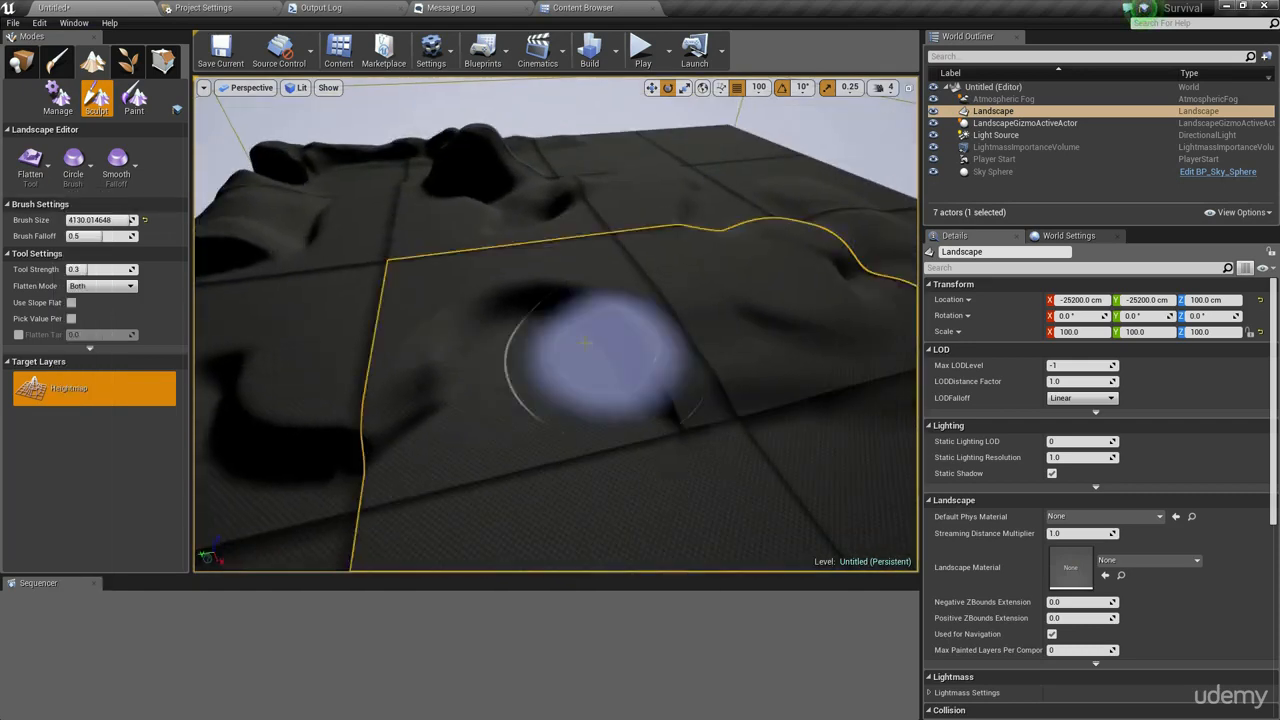
# - Switch to the Ramp tool and create a ramp between a point in the valley and a hilltop
pyautogui.click(22, 164)
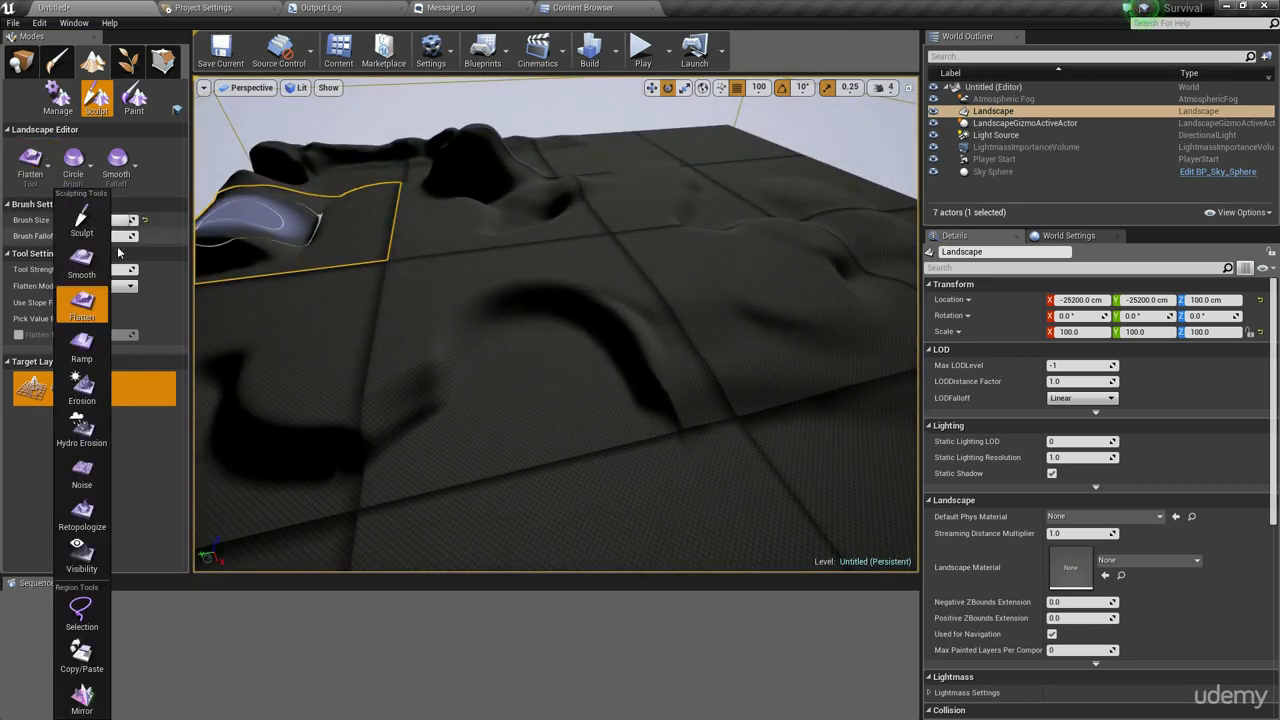
pyautogui.click(84, 350)
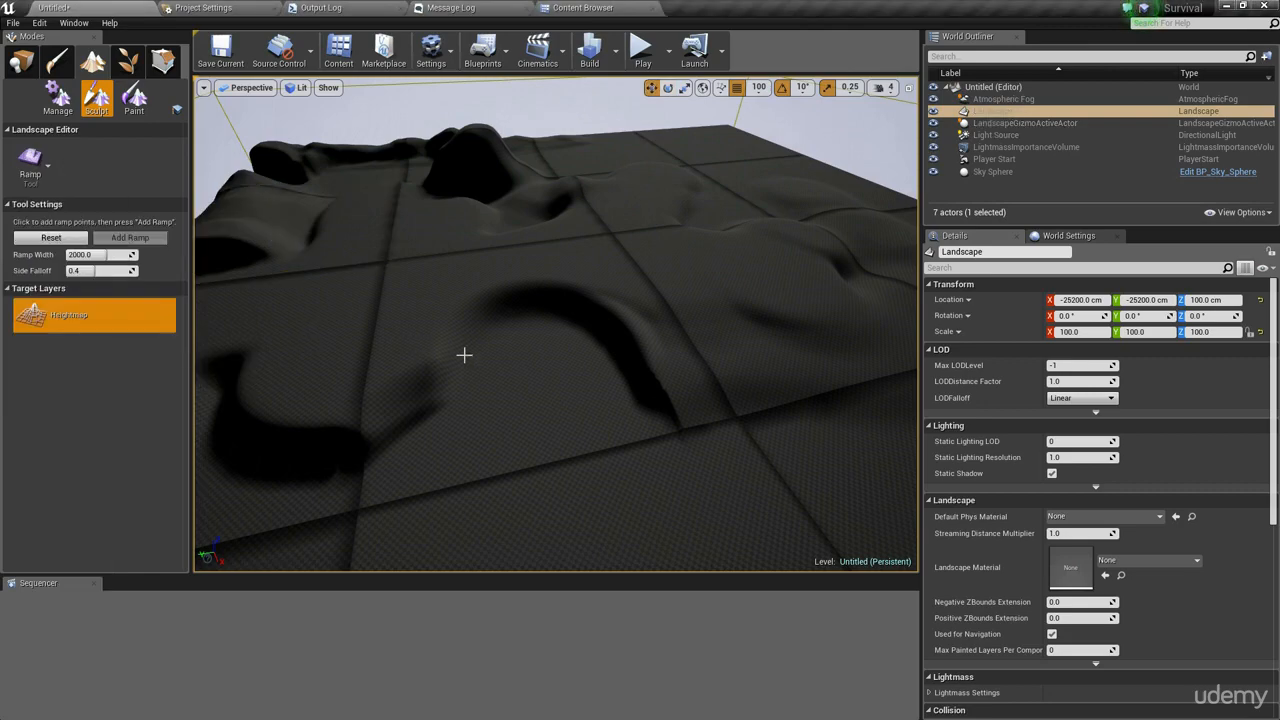
pyautogui.moveTo(480, 394); pyautogui.dragTo(430, 350, button='right')
pyautogui.moveTo(650, 337); pyautogui.dragTo(720, 340, button='right')
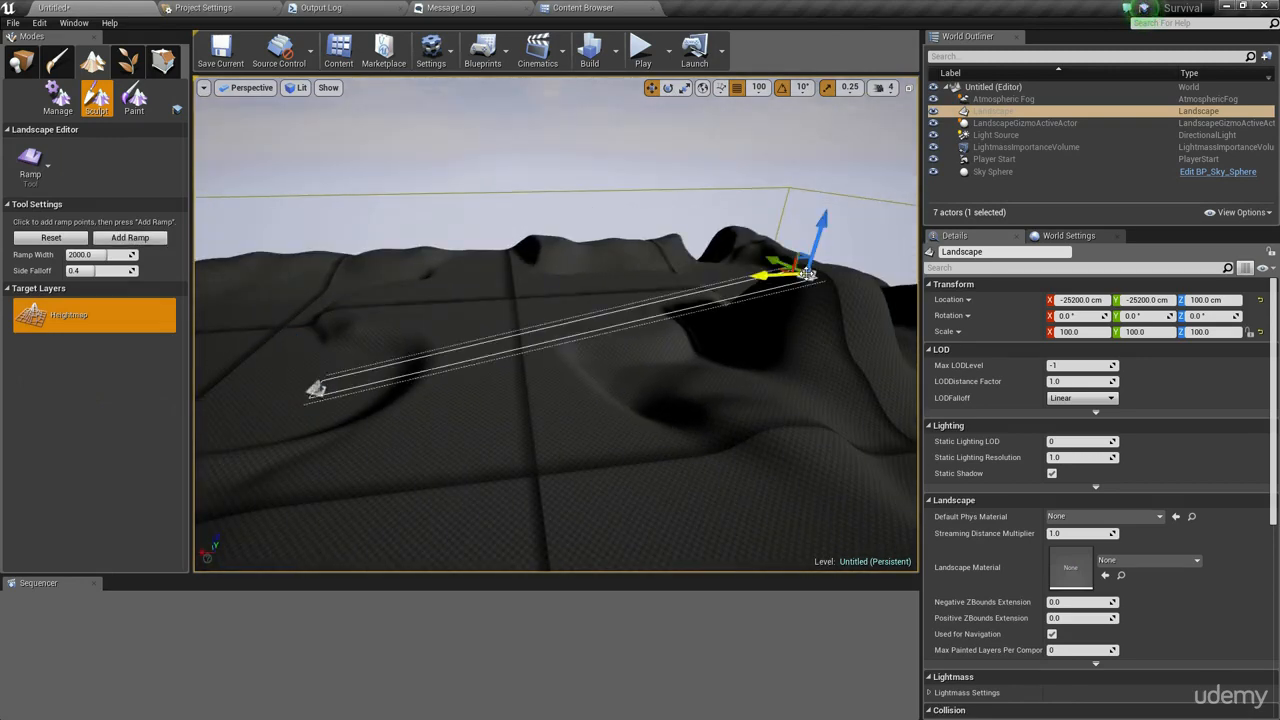
pyautogui.moveTo(556, 330); pyautogui.dragTo(680, 290, button='right')
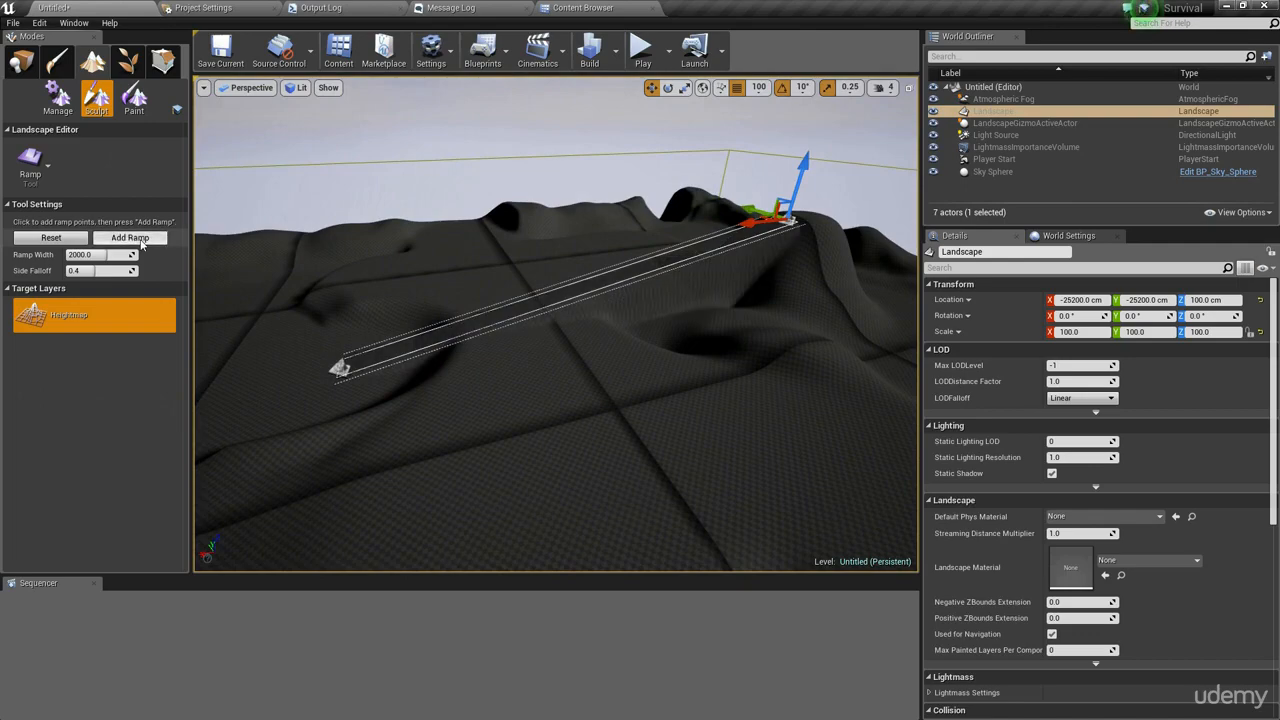
pyautogui.moveTo(556, 325)
pyautogui.mouseDown(button='right')
pyautogui.moveTo(690, 285)
pyautogui.moveTo(810, 335)
pyautogui.moveTo(740, 305)
pyautogui.moveTo(780, 390)
pyautogui.moveTo(750, 290)
pyautogui.moveTo(775, 285)
pyautogui.moveTo(800, 300)
pyautogui.moveTo(840, 370)
pyautogui.moveTo(740, 390)
pyautogui.moveTo(775, 370)
pyautogui.moveTo(720, 400)
pyautogui.moveTo(563, 371)
pyautogui.moveTo(480, 375)
pyautogui.moveTo(627, 322)
pyautogui.moveTo(560, 330)
pyautogui.mouseUp(button='right')
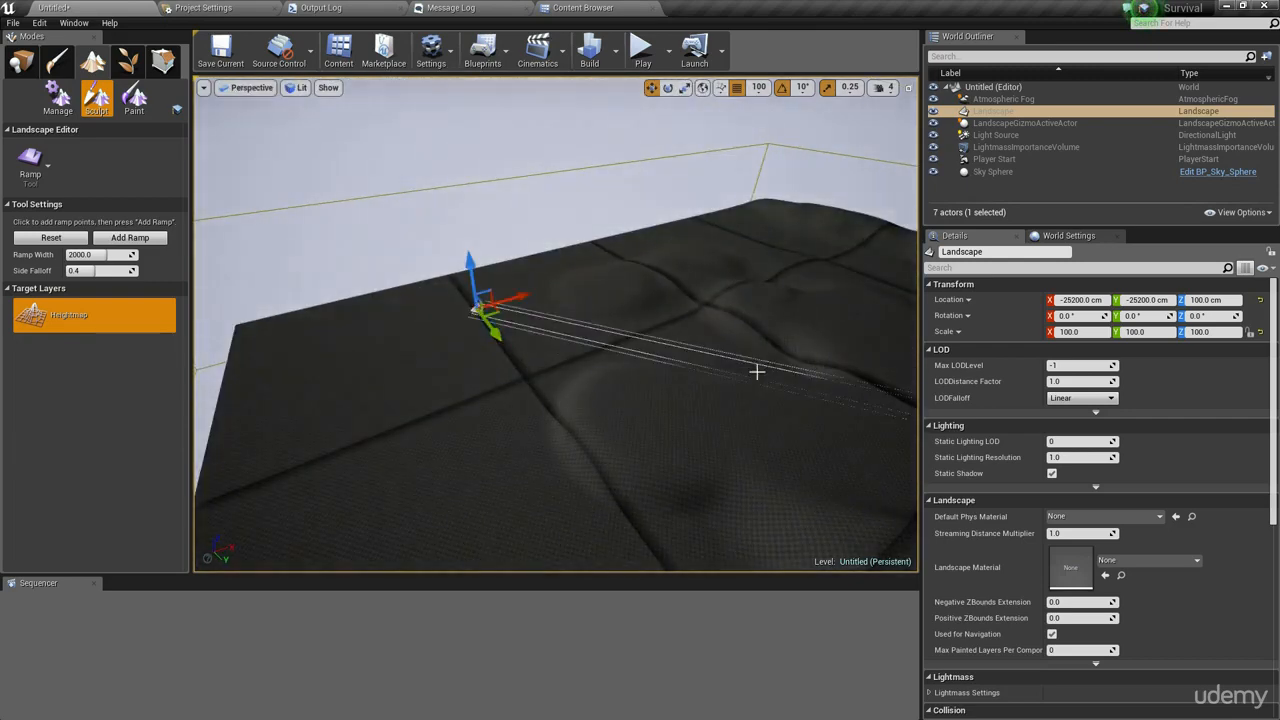
pyautogui.moveTo(757, 371); pyautogui.dragTo(730, 421, button='right')
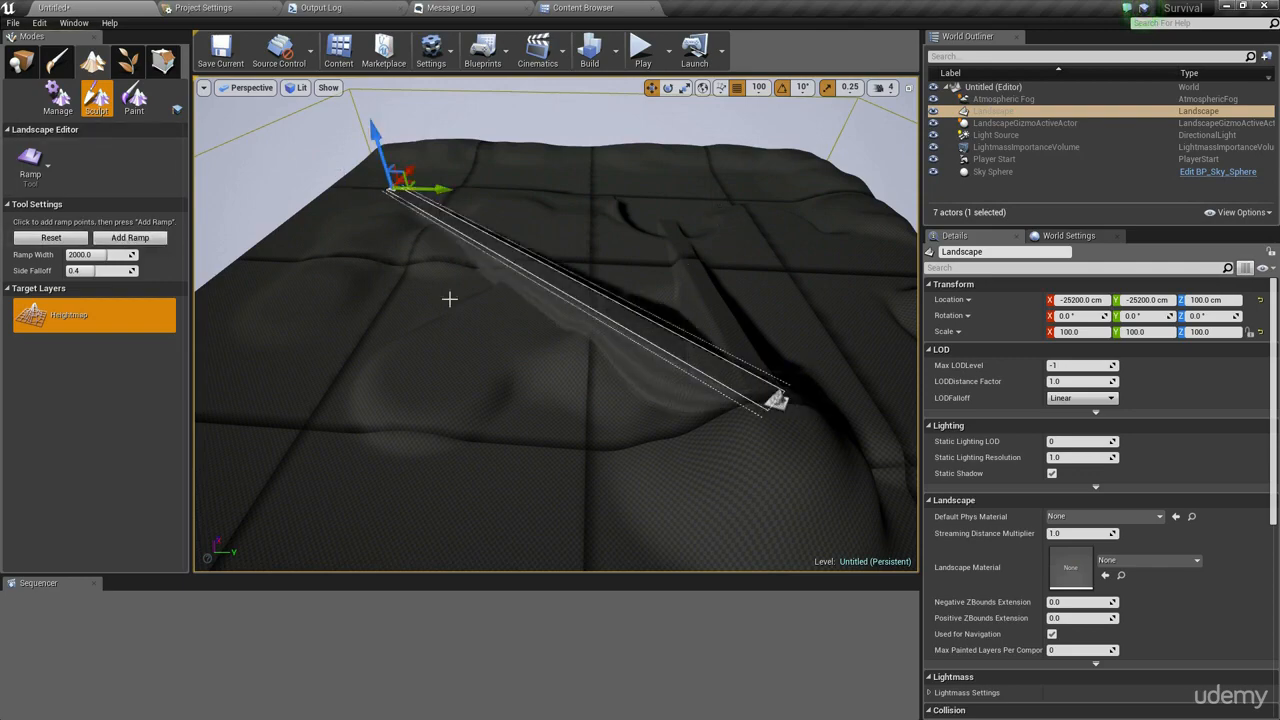
pyautogui.press('w')
pyautogui.moveTo(450, 299); pyautogui.dragTo(720, 250, button='right')
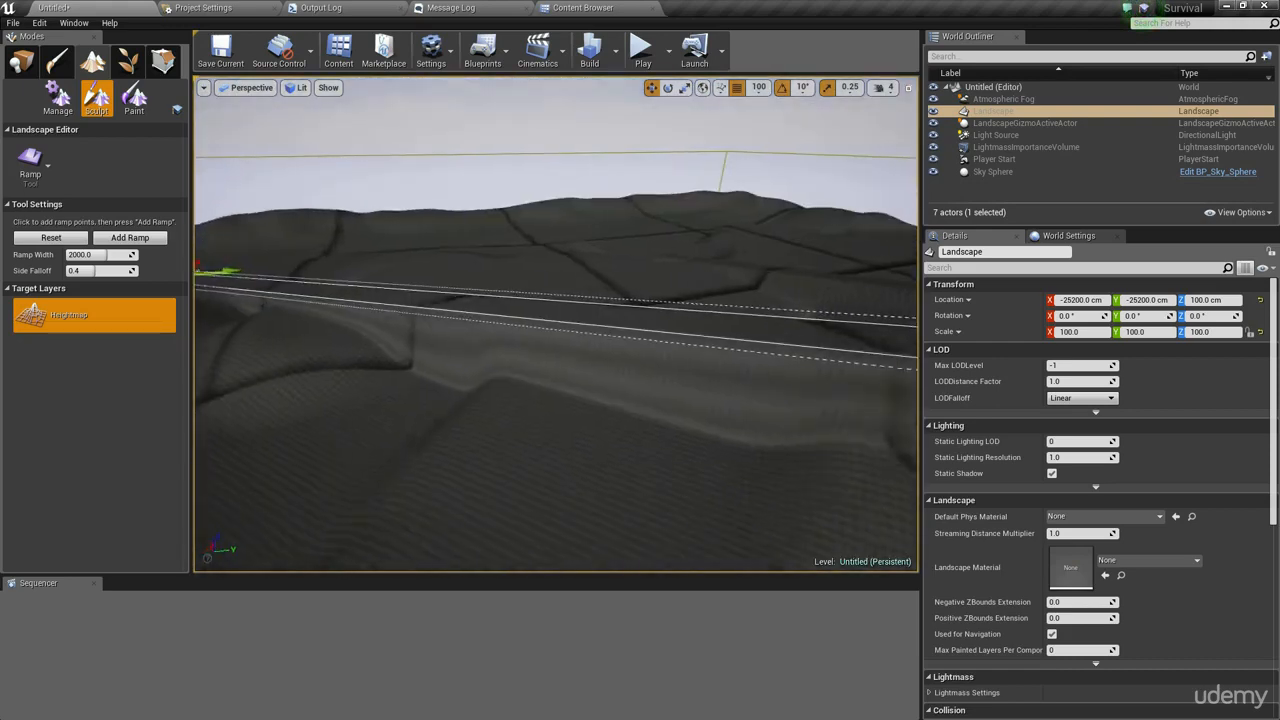
pyautogui.moveTo(640, 360); pyautogui.dragTo(890, 350, button='right')
pyautogui.press('w')
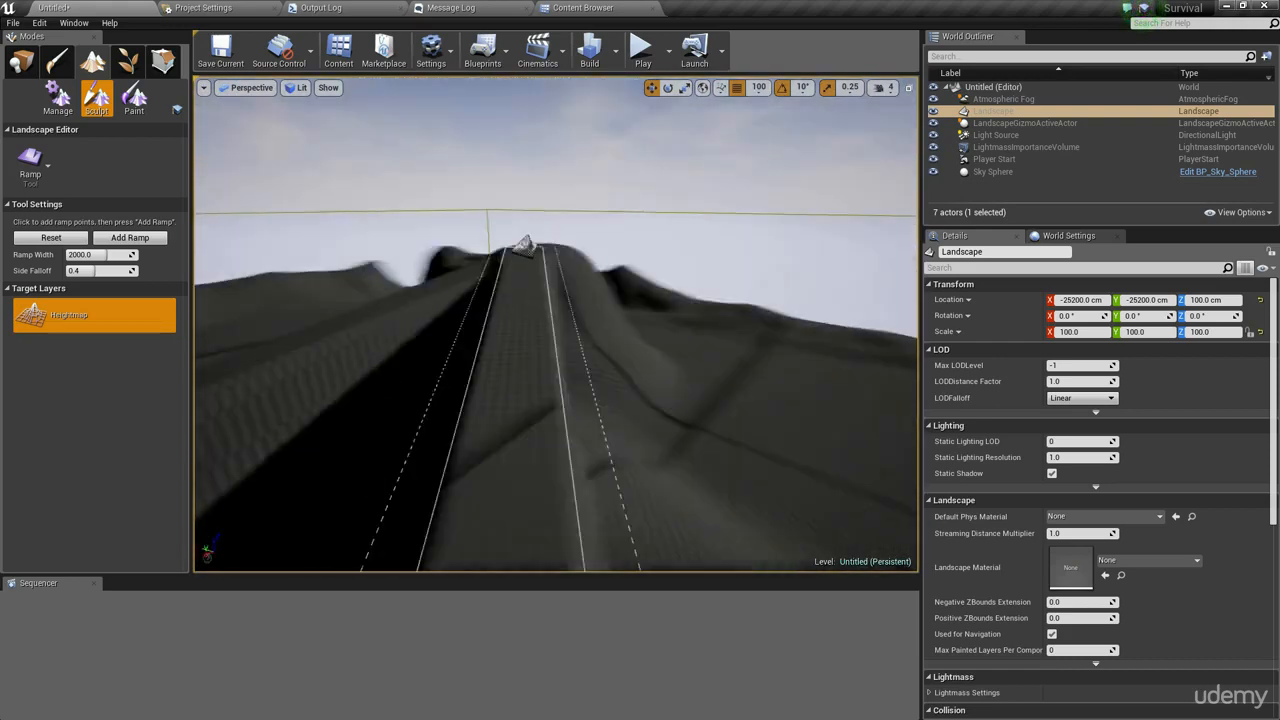
# - Switch to the Sculpt tool and raise the terrain into a hill beside the ramp
pyautogui.moveTo(499, 323); pyautogui.dragTo(350, 350, button='right')
pyautogui.click(40, 147)
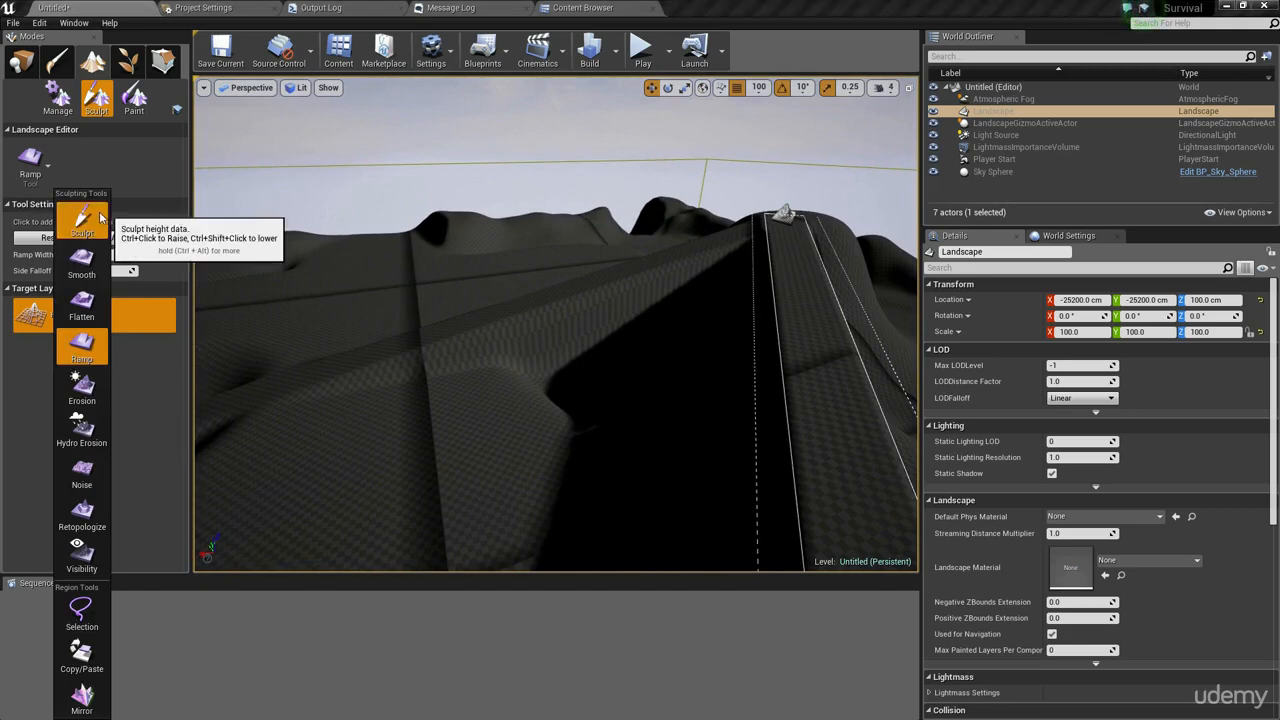
pyautogui.click(38, 206)
pyautogui.moveTo(402, 392)
pyautogui.mouseDown()
pyautogui.moveTo(363, 363)
pyautogui.moveTo(326, 400)
pyautogui.moveTo(380, 375)
pyautogui.mouseUp()
pyautogui.moveTo(600, 340); pyautogui.dragTo(650, 328, button='right')
pyautogui.press('d')
pyautogui.moveTo(687, 285); pyautogui.dragTo(729, 264)
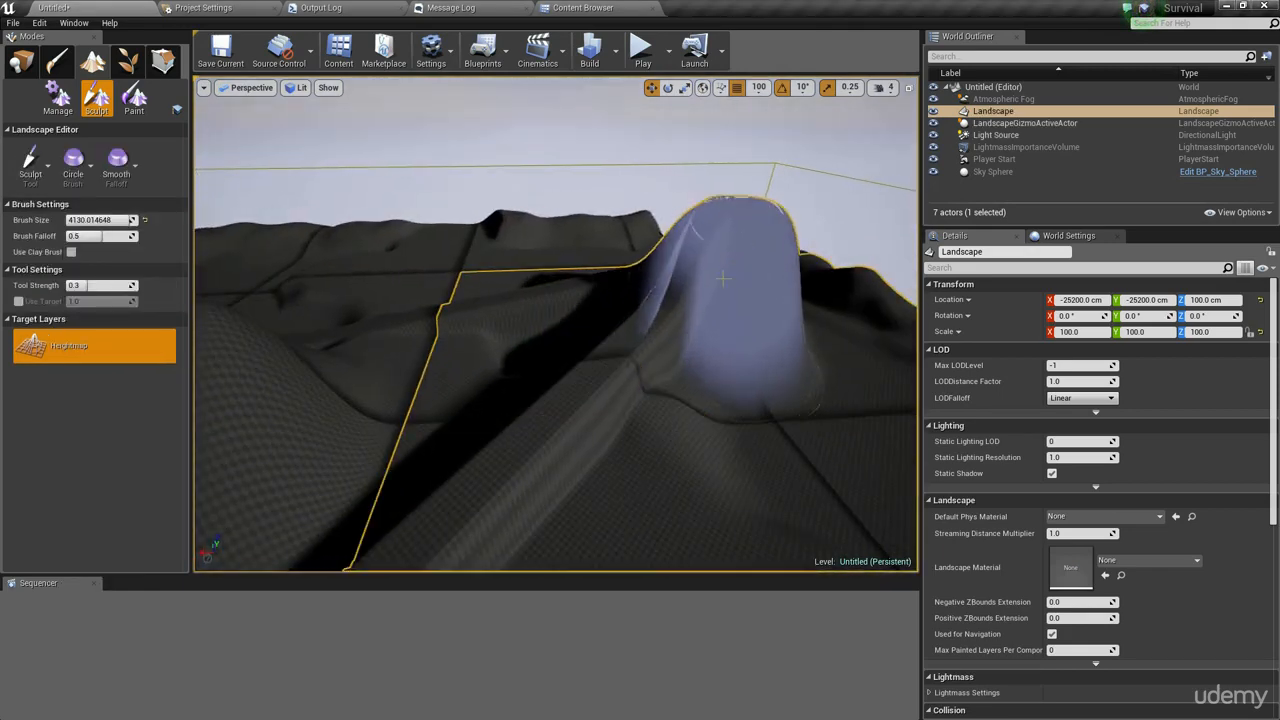
pyautogui.moveTo(722, 278); pyautogui.dragTo(543, 320, button='right')
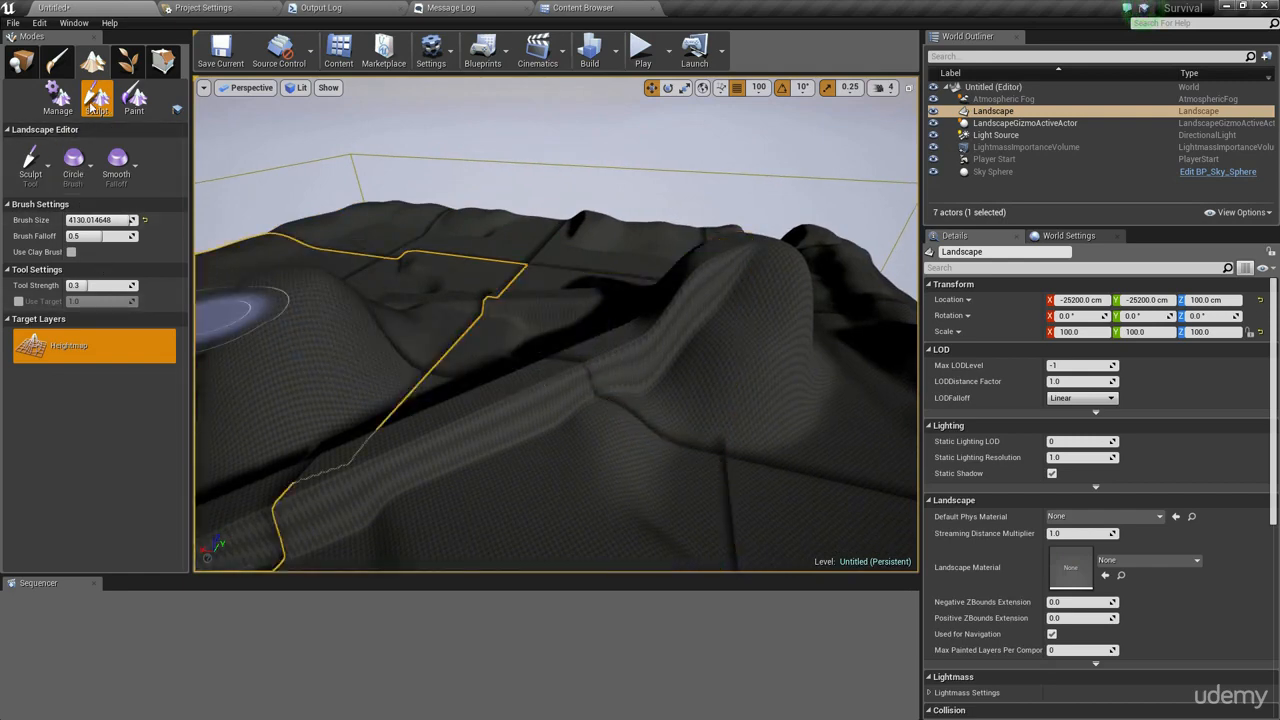
# - Switch back to the Ramp tool, add a ramp along the existing ramp points, and undo it
pyautogui.click(45, 168)
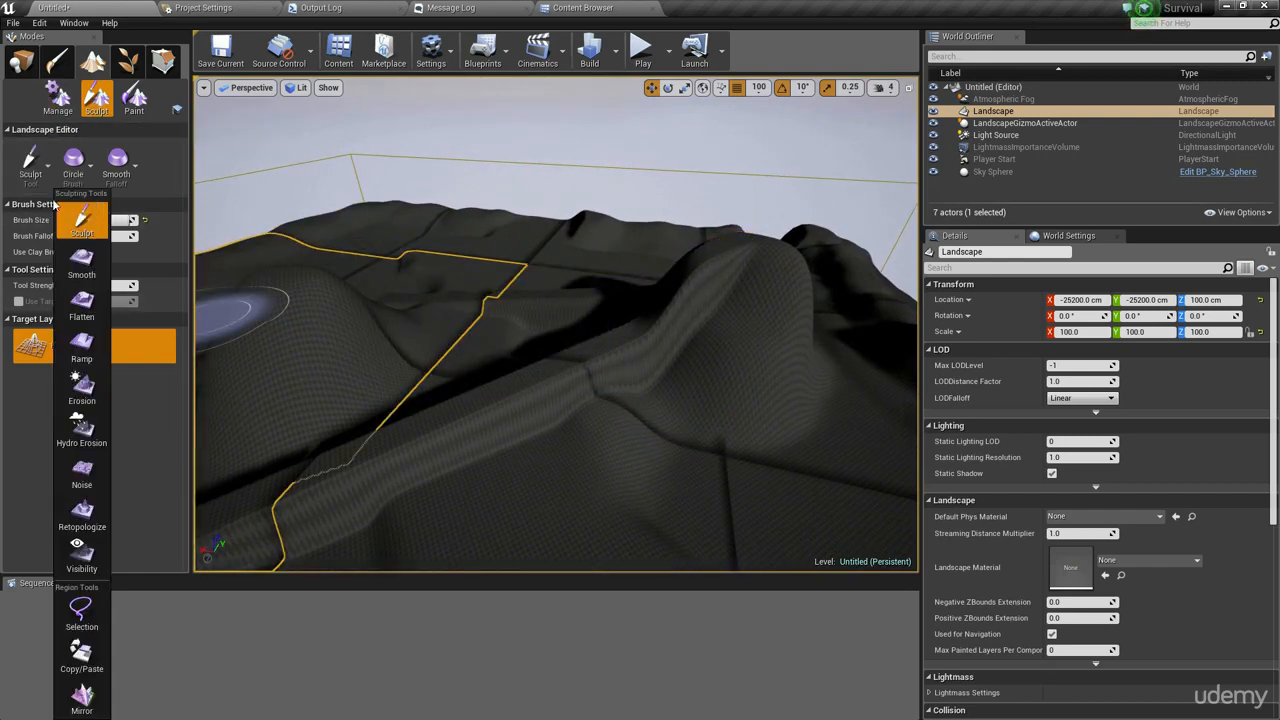
pyautogui.click(82, 350)
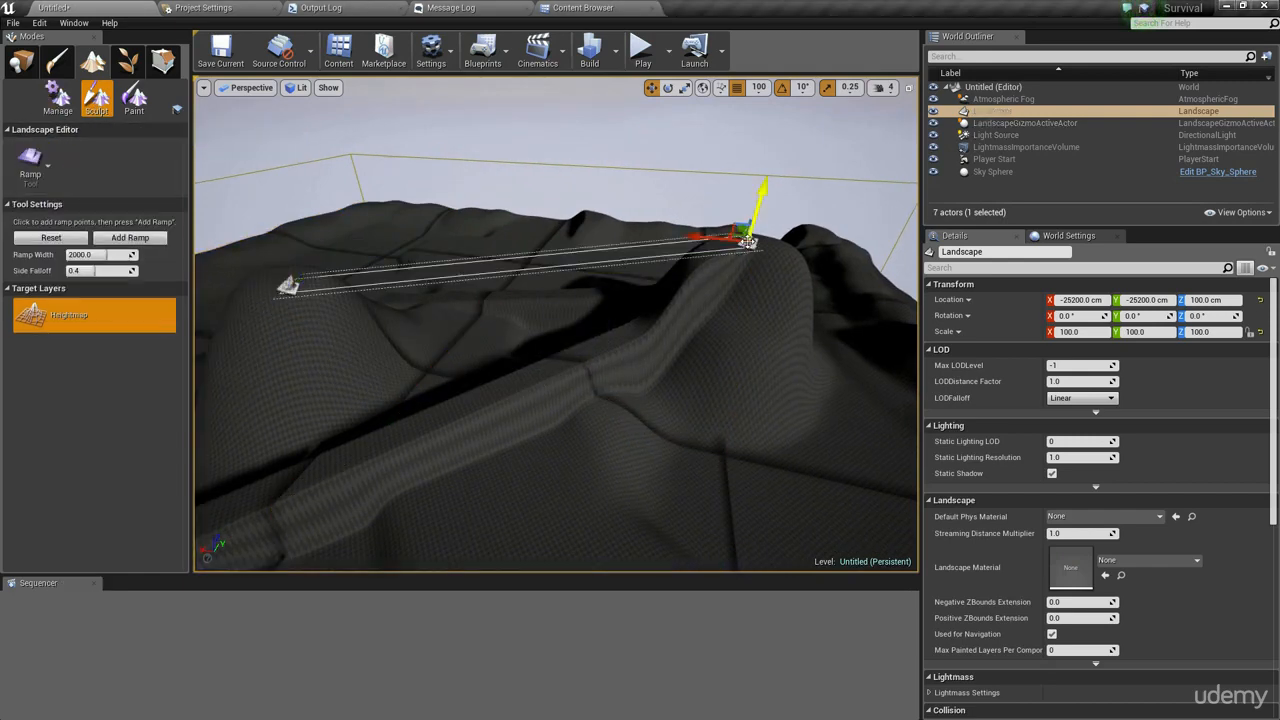
pyautogui.click(141, 243)
pyautogui.moveTo(440, 300); pyautogui.dragTo(650, 262, button='right')
pyautogui.press('a')
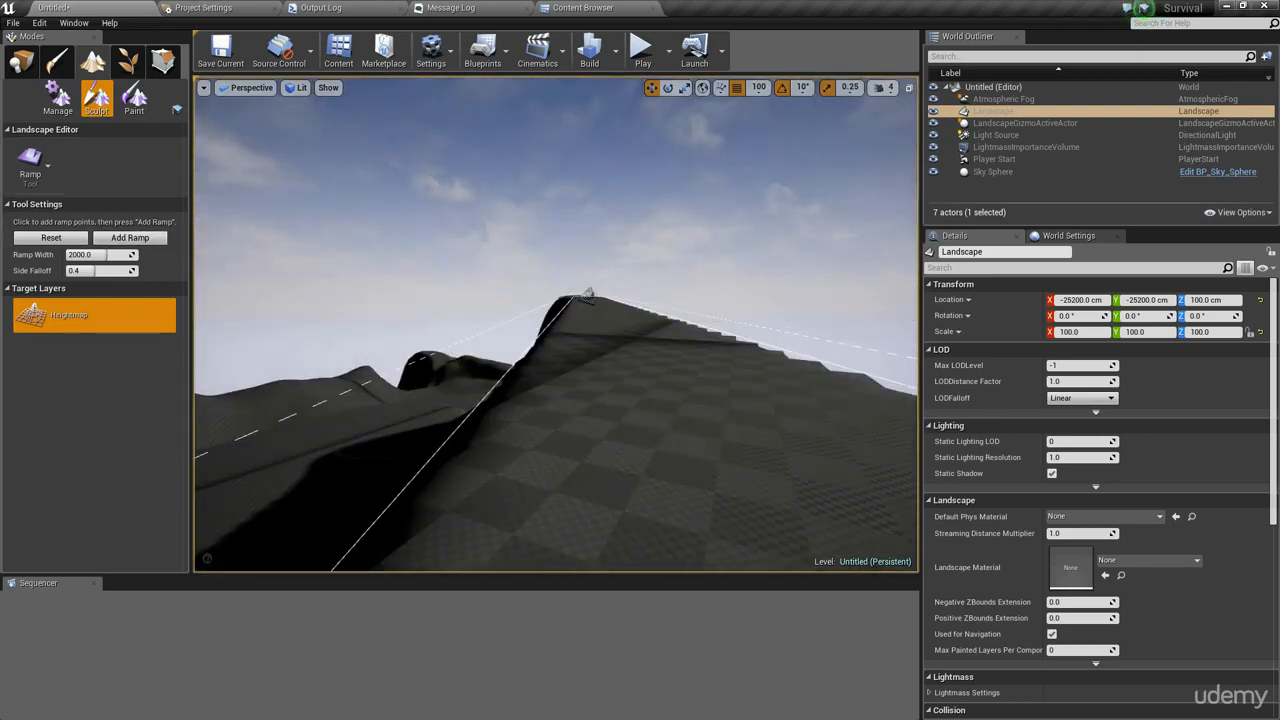
pyautogui.press('s')
pyautogui.moveTo(588, 300); pyautogui.dragTo(460, 325, button='right')
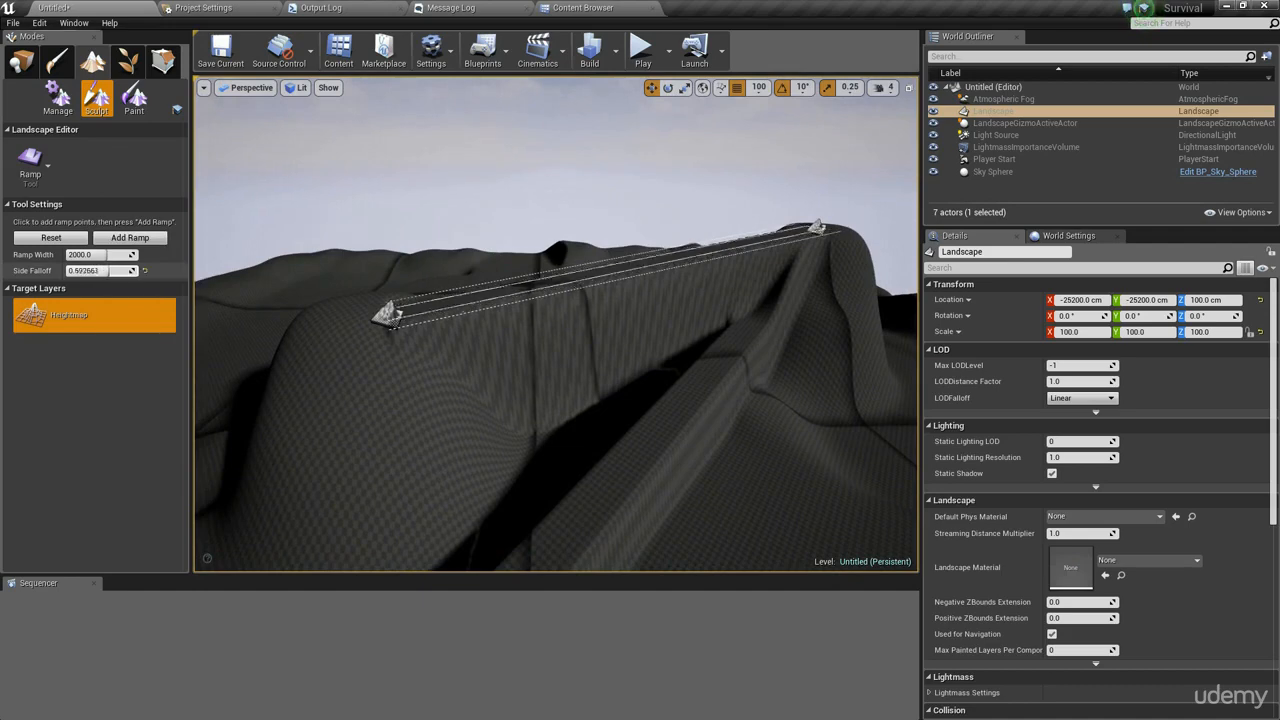
pyautogui.moveTo(580, 300); pyautogui.dragTo(583, 298, button='right')
pyautogui.hotkey('ctrl', 'z')
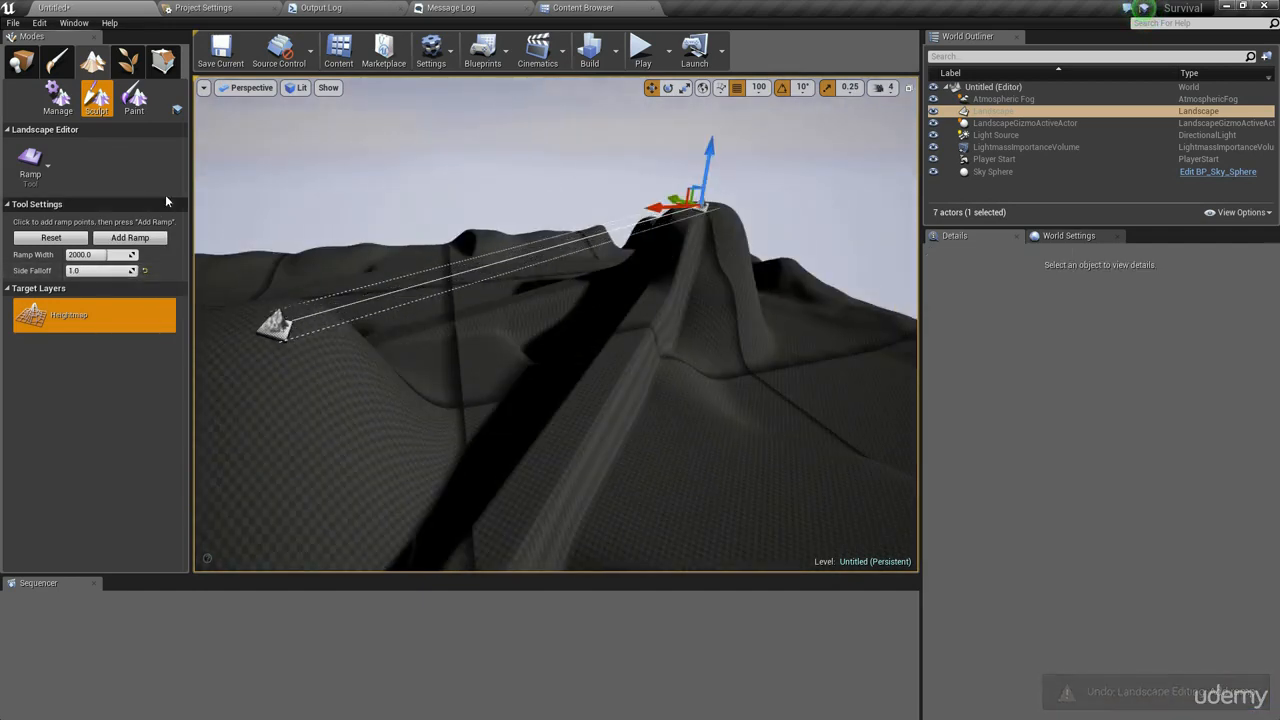
# - Add a ramp between the ramp points with a side falloff of 1.0 and inspect it from several angles
pyautogui.click(140, 246)
pyautogui.press('a')
pyautogui.moveTo(412, 303); pyautogui.dragTo(620, 322, button='right')
pyautogui.press('d')
pyautogui.moveTo(424, 164)
pyautogui.mouseDown(button='right')
pyautogui.moveTo(480, 290)
pyautogui.moveTo(424, 164)
pyautogui.mouseUp(button='right')
pyautogui.moveTo(509, 324); pyautogui.dragTo(396, 245, button='right')
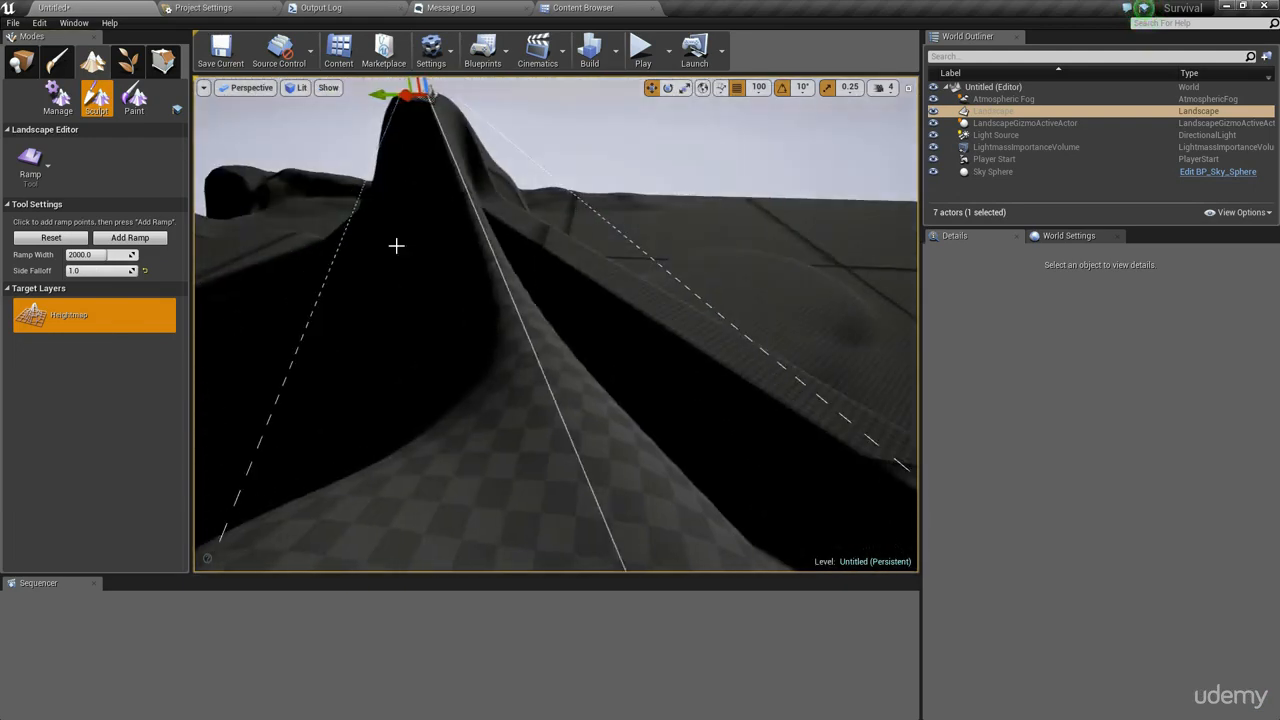
pyautogui.press('d')
pyautogui.moveTo(420, 290); pyautogui.dragTo(460, 275, button='right')
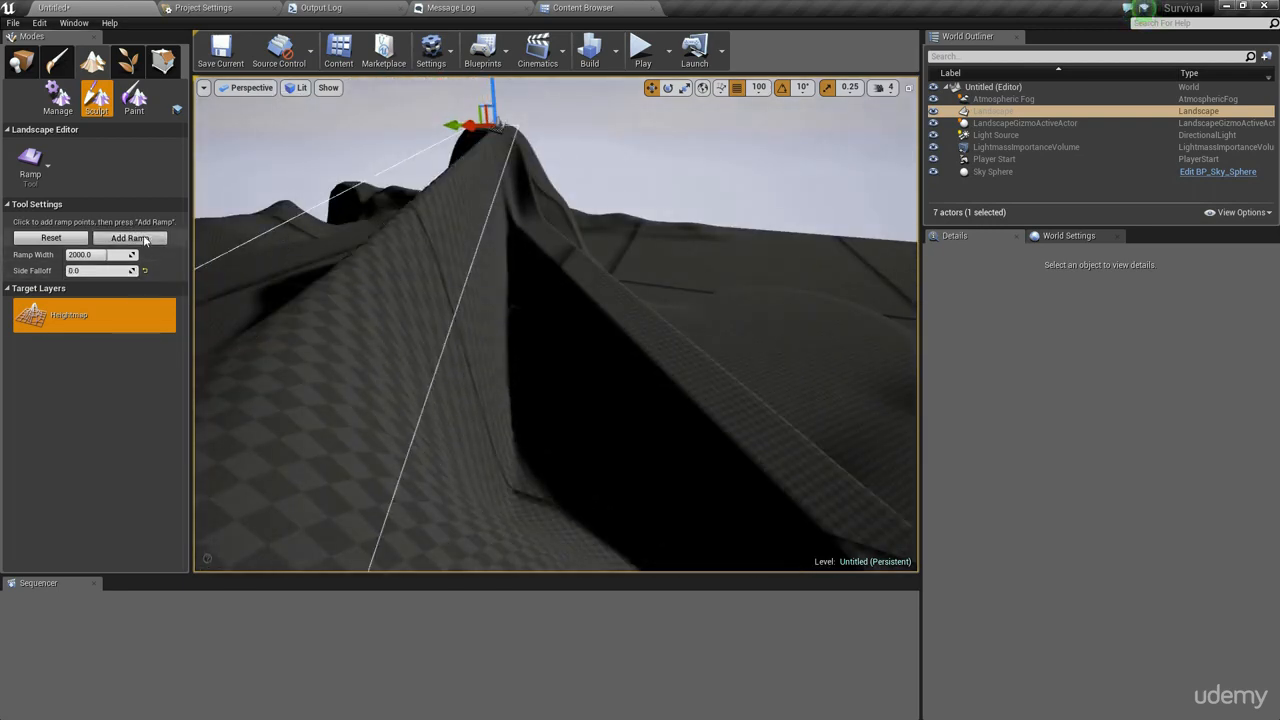
# - Add another ramp with a side falloff of 0.4 and undo it
pyautogui.click(130, 238)
pyautogui.moveTo(600, 305); pyautogui.dragTo(455, 310, button='right')
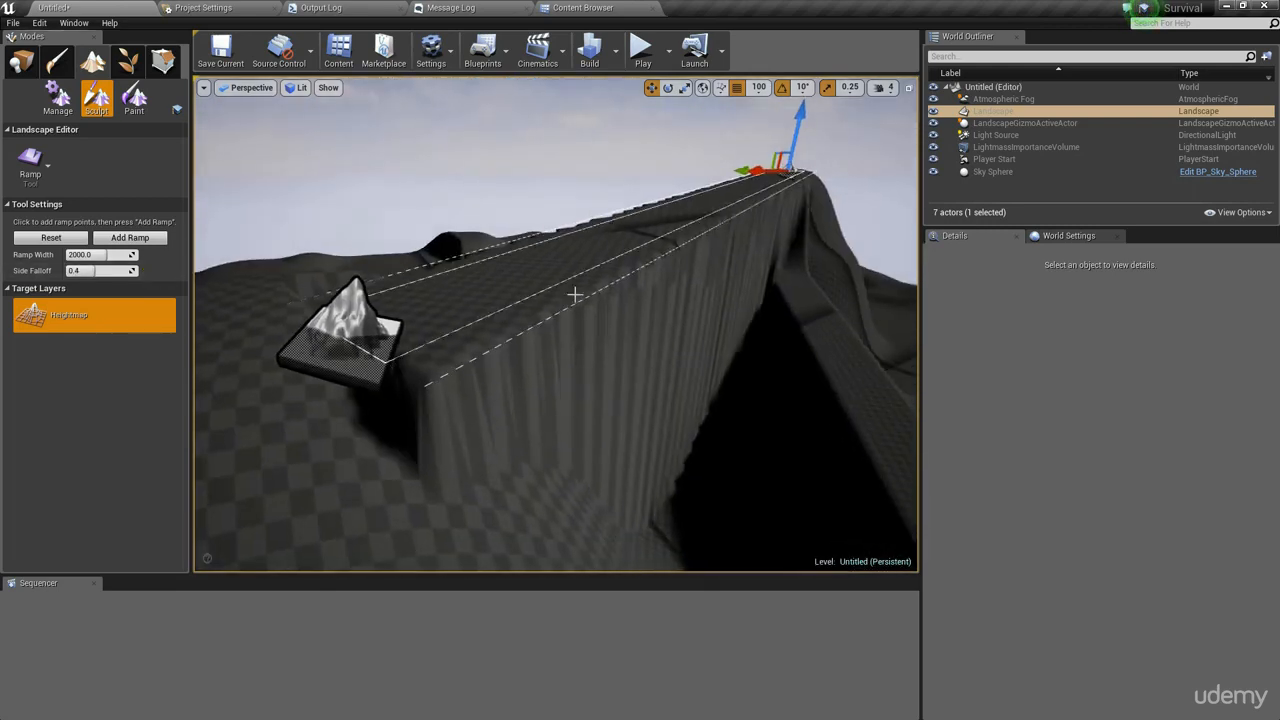
pyautogui.moveTo(575, 295); pyautogui.dragTo(600, 320, button='right')
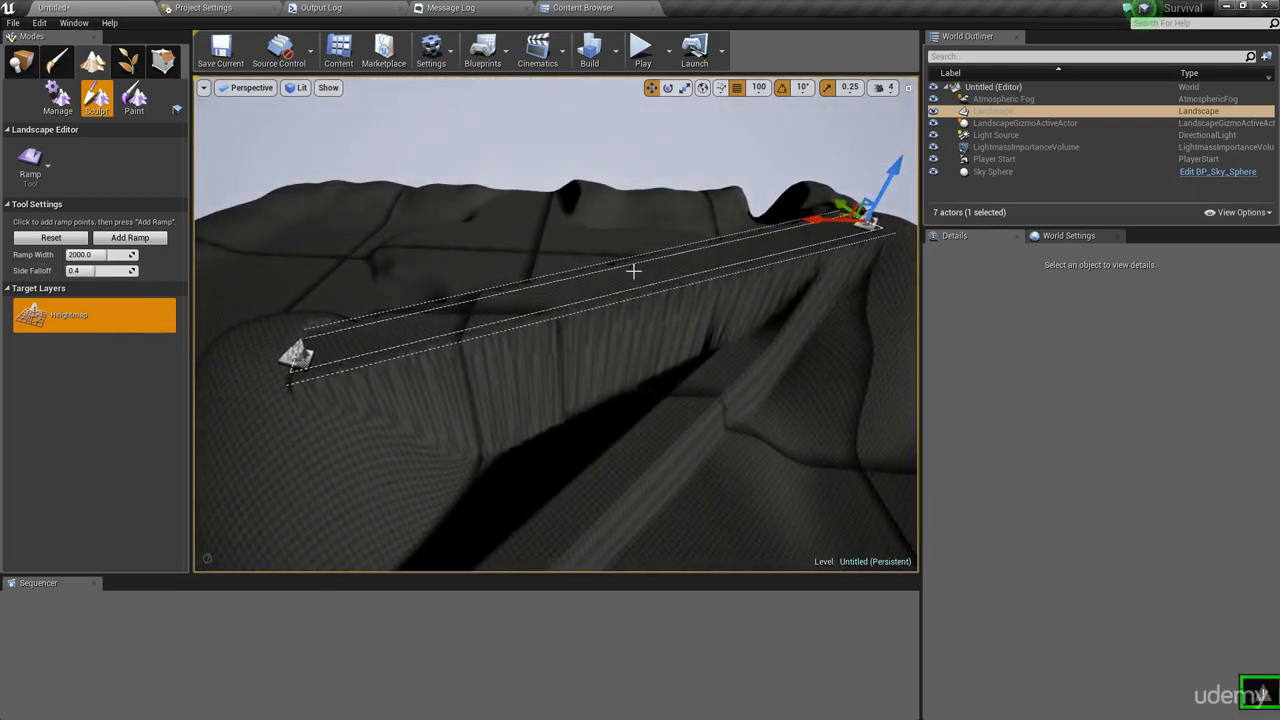
pyautogui.hotkey('ctrl', 'z')
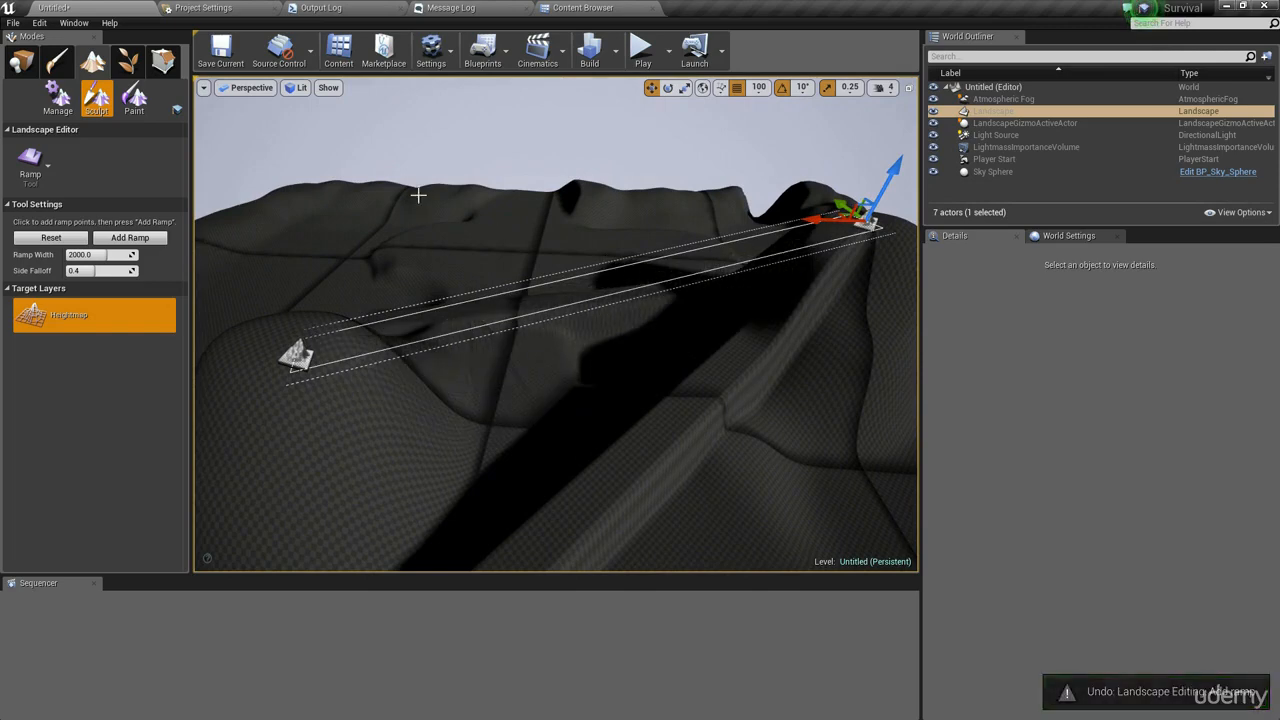
# - Switch to the Erosion tool and apply thermal erosion to the hill slopes
pyautogui.click(57, 98)
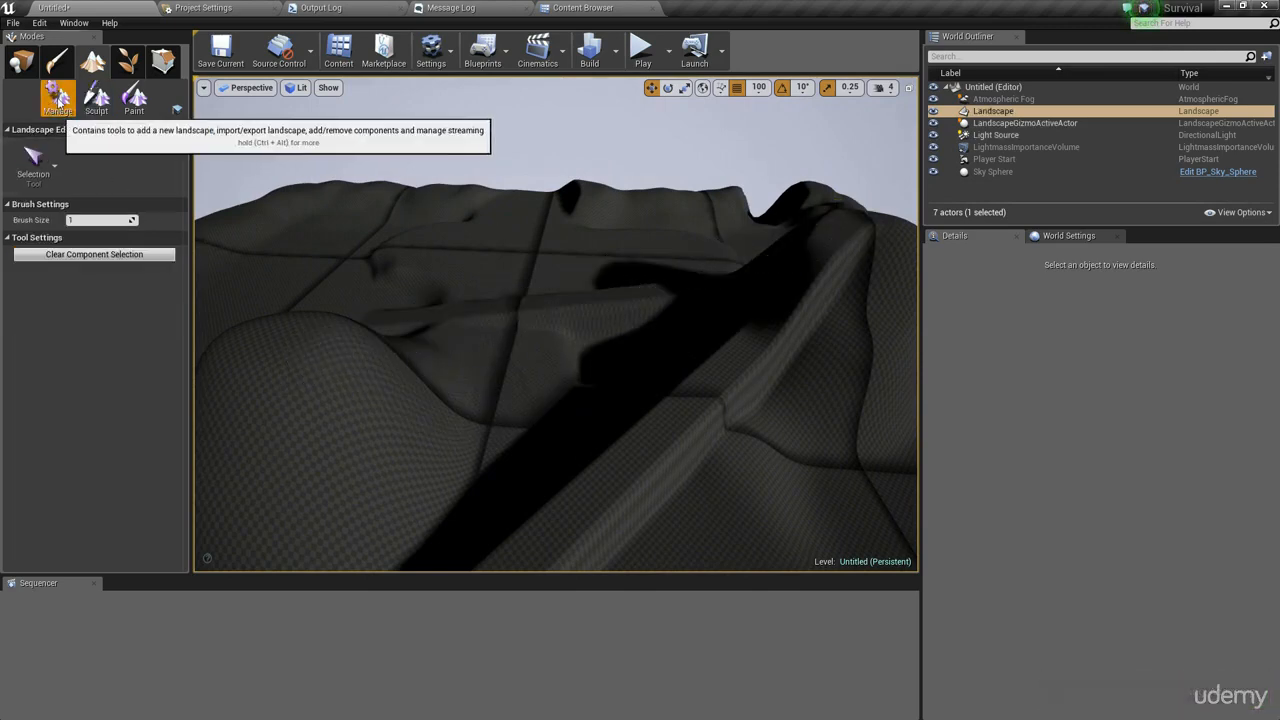
pyautogui.click(97, 98)
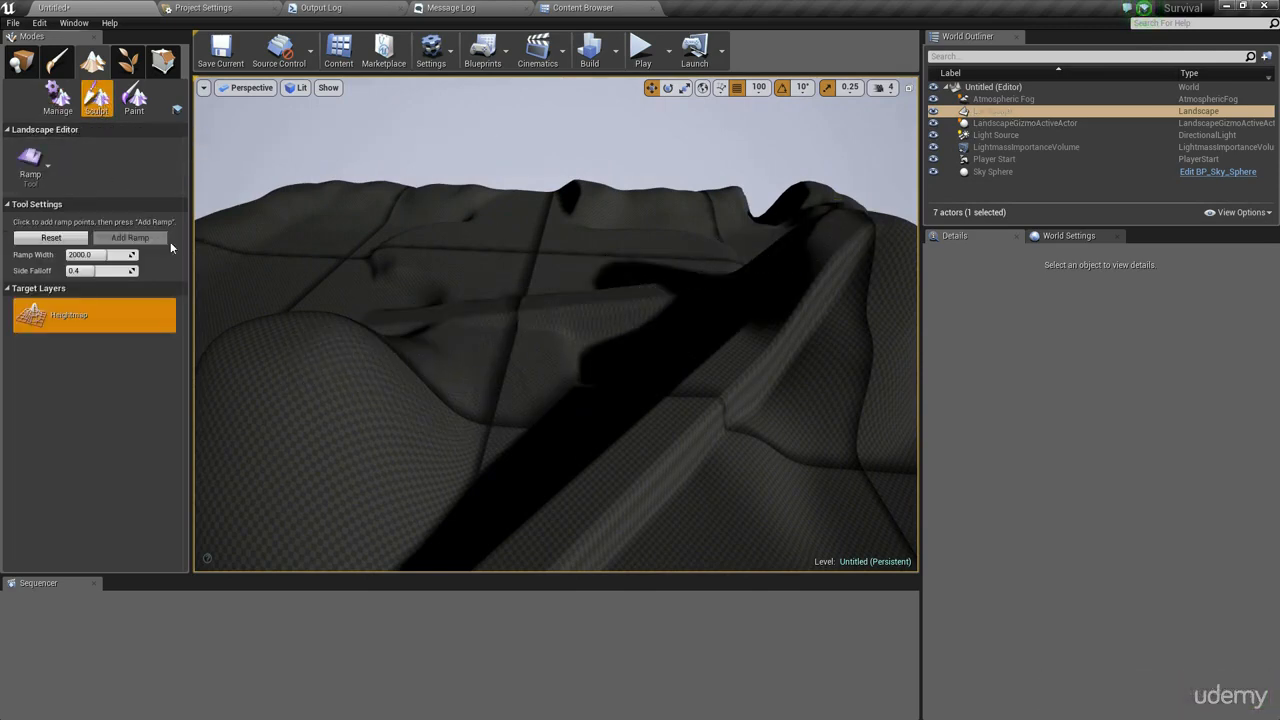
pyautogui.click(18, 166)
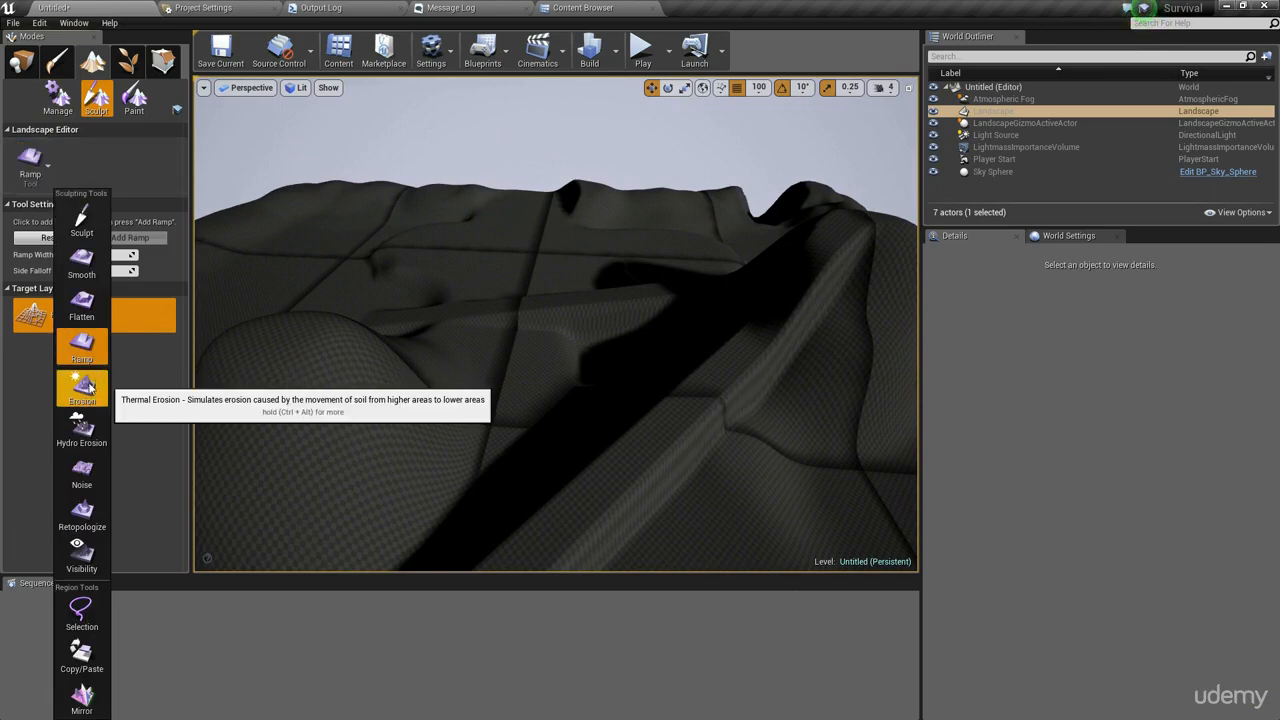
pyautogui.click(91, 388)
pyautogui.moveTo(475, 376)
pyautogui.mouseDown(button='right')
pyautogui.moveTo(440, 430)
pyautogui.moveTo(290, 395)
pyautogui.moveTo(340, 440)
pyautogui.moveTo(400, 430)
pyautogui.moveTo(340, 390)
pyautogui.moveTo(400, 395)
pyautogui.mouseUp(button='right')
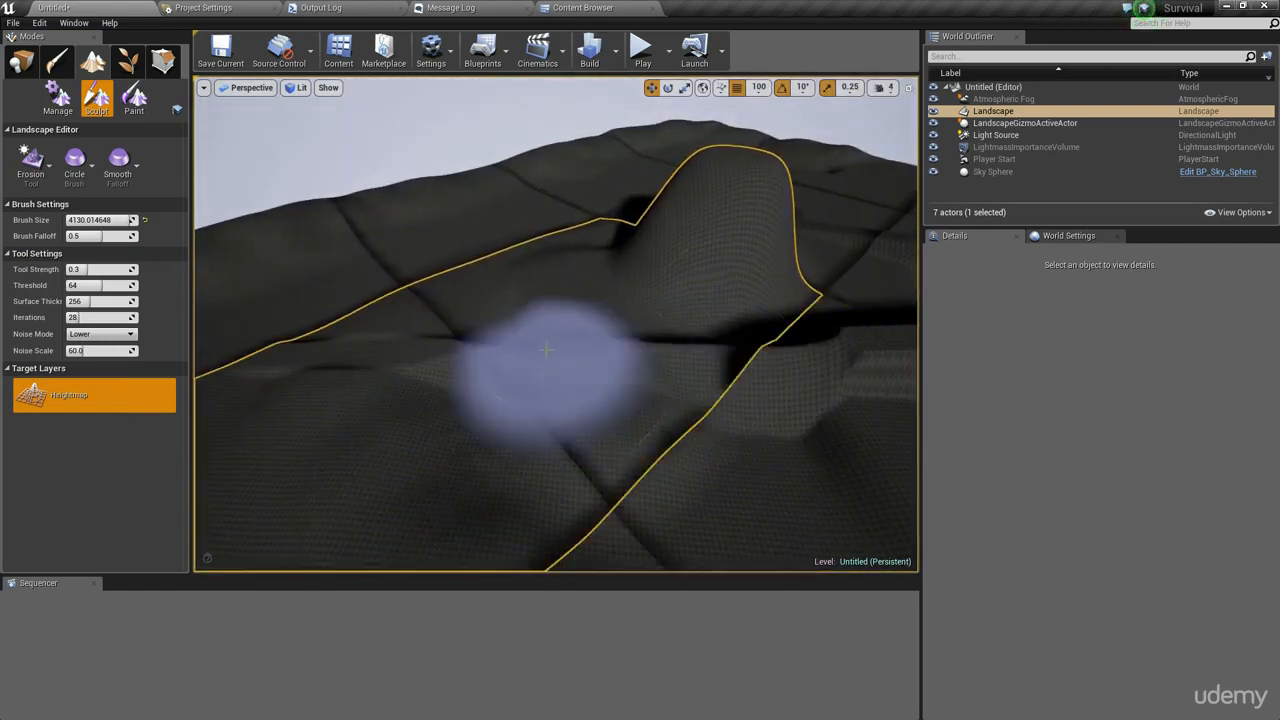
pyautogui.moveTo(546, 350)
pyautogui.mouseDown()
pyautogui.moveTo(432, 380)
pyautogui.moveTo(410, 401)
pyautogui.moveTo(510, 329)
pyautogui.moveTo(368, 396)
pyautogui.moveTo(556, 313)
pyautogui.mouseUp()
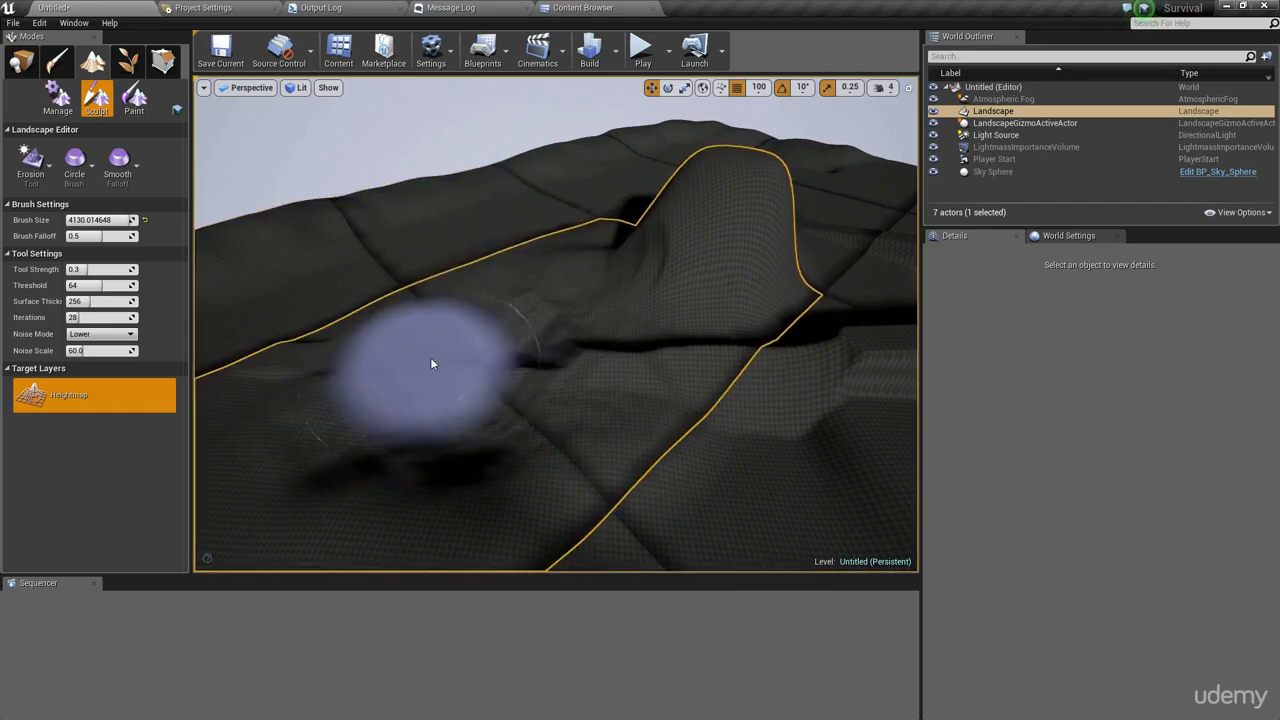
pyautogui.moveTo(431, 364)
pyautogui.mouseDown()
pyautogui.moveTo(477, 449)
pyautogui.moveTo(559, 514)
pyautogui.moveTo(450, 490)
pyautogui.mouseUp()
pyautogui.moveTo(640, 257)
pyautogui.mouseDown(button='right')
pyautogui.moveTo(640, 340)
pyautogui.moveTo(625, 225)
pyautogui.moveTo(600, 200)
pyautogui.moveTo(740, 260)
pyautogui.moveTo(770, 300)
pyautogui.moveTo(745, 280)
pyautogui.mouseUp(button='right')
# - Erode the peaked hill further with the Erosion tool
pyautogui.press('w')
pyautogui.moveTo(474, 398)
pyautogui.mouseDown(button='right')
pyautogui.moveTo(445, 320)
pyautogui.moveTo(465, 318)
pyautogui.moveTo(475, 385)
pyautogui.moveTo(543, 283)
pyautogui.mouseUp(button='right')
pyautogui.press('w')
pyautogui.moveTo(543, 283)
pyautogui.mouseDown()
pyautogui.moveTo(583, 229)
pyautogui.moveTo(574, 286)
pyautogui.moveTo(700, 150)
pyautogui.moveTo(543, 346)
pyautogui.mouseUp()
pyautogui.moveTo(543, 346)
pyautogui.mouseDown(button='right')
pyautogui.moveTo(555, 312)
pyautogui.moveTo(557, 345)
pyautogui.moveTo(565, 265)
pyautogui.moveTo(545, 285)
pyautogui.moveTo(540, 260)
pyautogui.moveTo(607, 204)
pyautogui.mouseUp(button='right')
pyautogui.press('w')
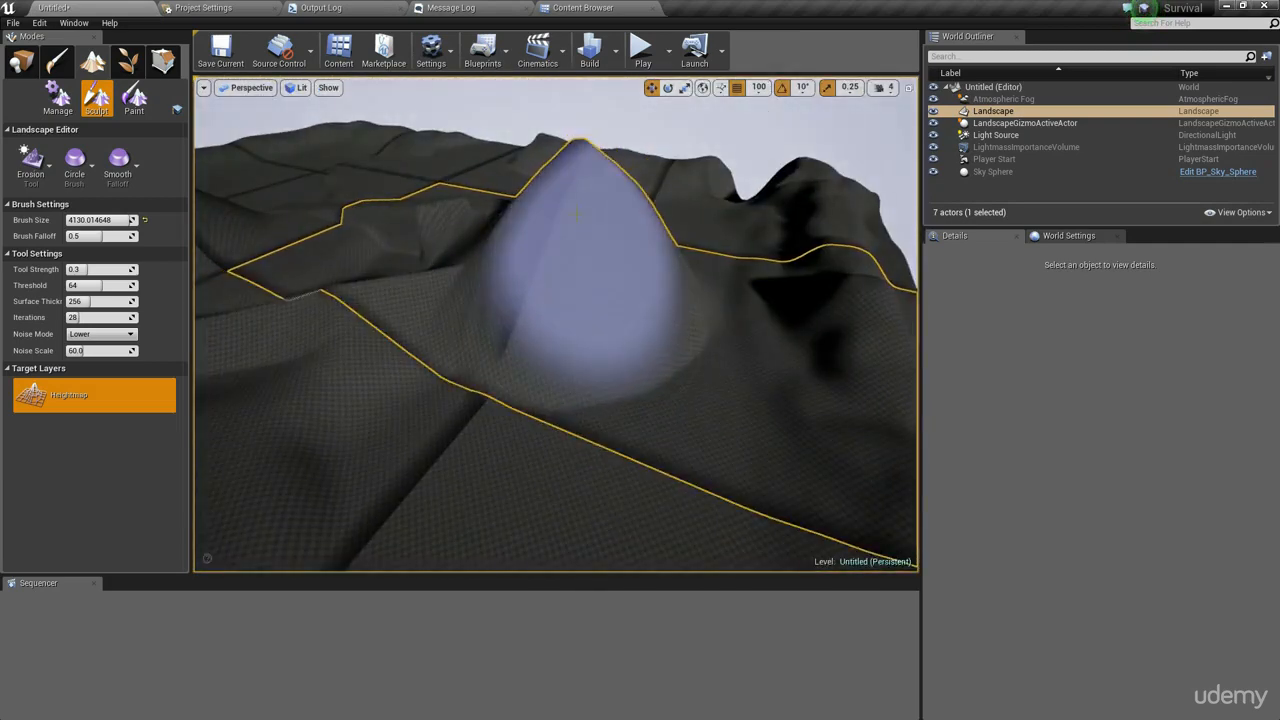
# - Set the erosion Noise Mode to Raise and erode the flatter areas of the terrain
pyautogui.moveTo(505, 296)
pyautogui.mouseDown()
pyautogui.moveTo(363, 386)
pyautogui.moveTo(330, 358)
pyautogui.mouseUp()
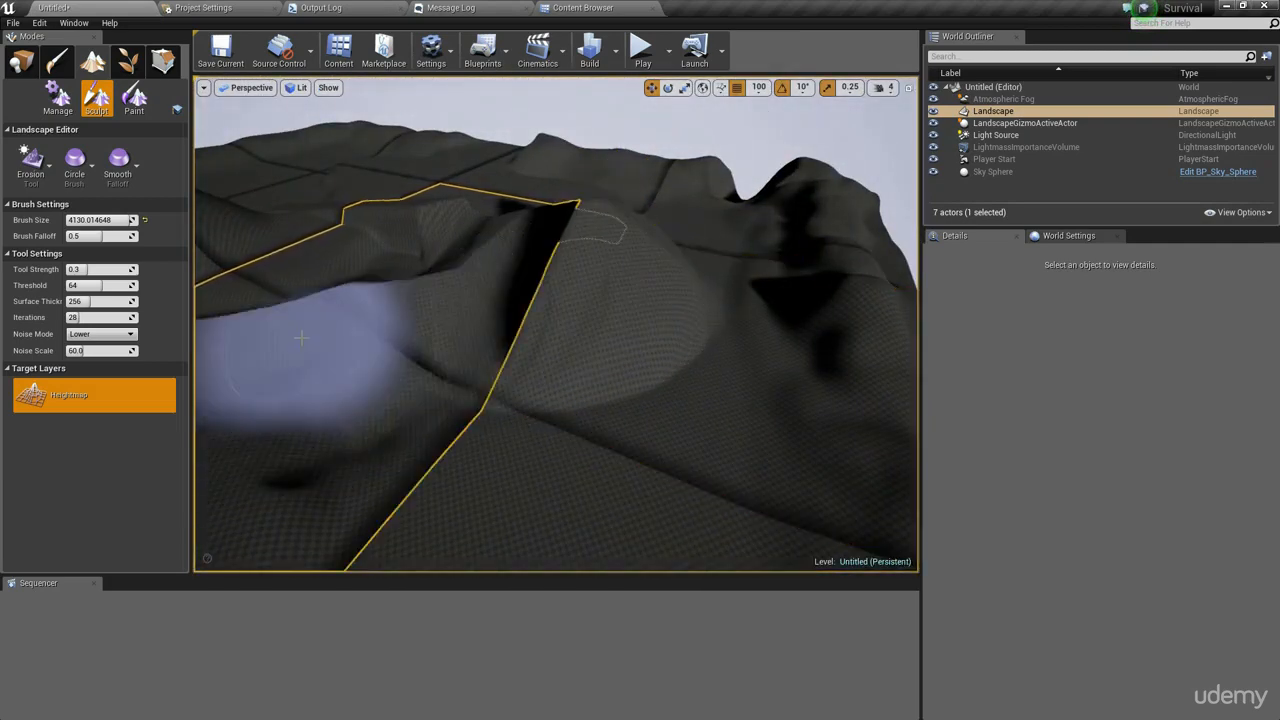
pyautogui.moveTo(345, 350); pyautogui.dragTo(300, 450, button='right')
pyautogui.moveTo(521, 332)
pyautogui.mouseDown()
pyautogui.moveTo(474, 437)
pyautogui.moveTo(594, 274)
pyautogui.moveTo(480, 229)
pyautogui.moveTo(455, 256)
pyautogui.mouseUp()
pyautogui.moveTo(455, 256)
pyautogui.mouseDown(button='right')
pyautogui.moveTo(529, 231)
pyautogui.moveTo(509, 371)
pyautogui.moveTo(540, 420)
pyautogui.moveTo(475, 300)
pyautogui.moveTo(525, 295)
pyautogui.mouseUp(button='right')
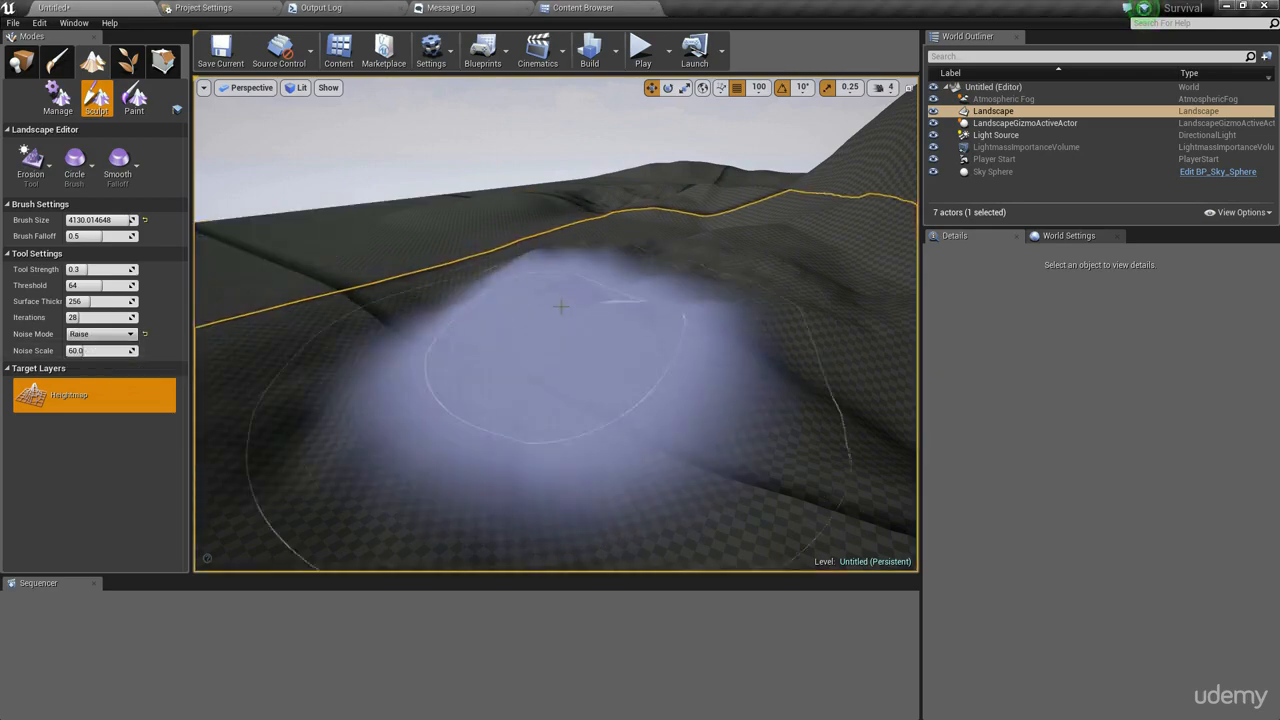
pyautogui.moveTo(560, 306); pyautogui.dragTo(671, 279)
pyautogui.moveTo(708, 280)
pyautogui.mouseDown(button='right')
pyautogui.moveTo(705, 310)
pyautogui.moveTo(711, 281)
pyautogui.mouseUp(button='right')
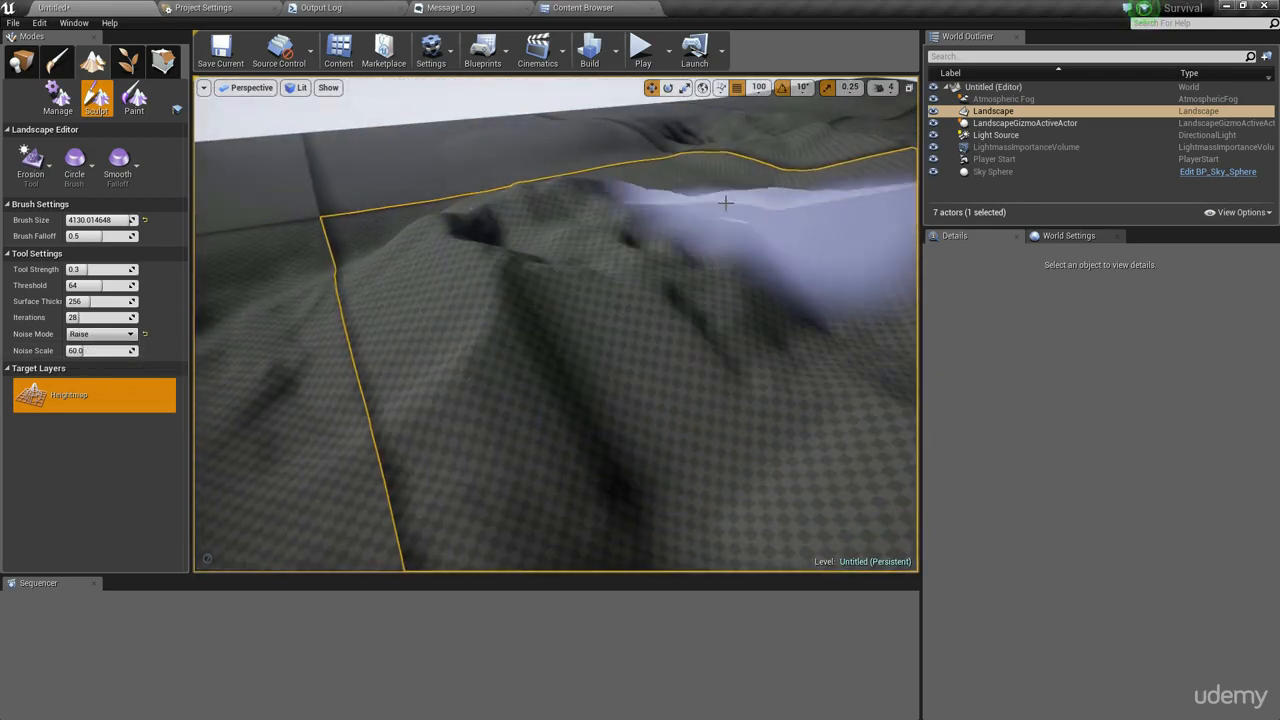
pyautogui.moveTo(820, 320); pyautogui.dragTo(905, 300, button='right')
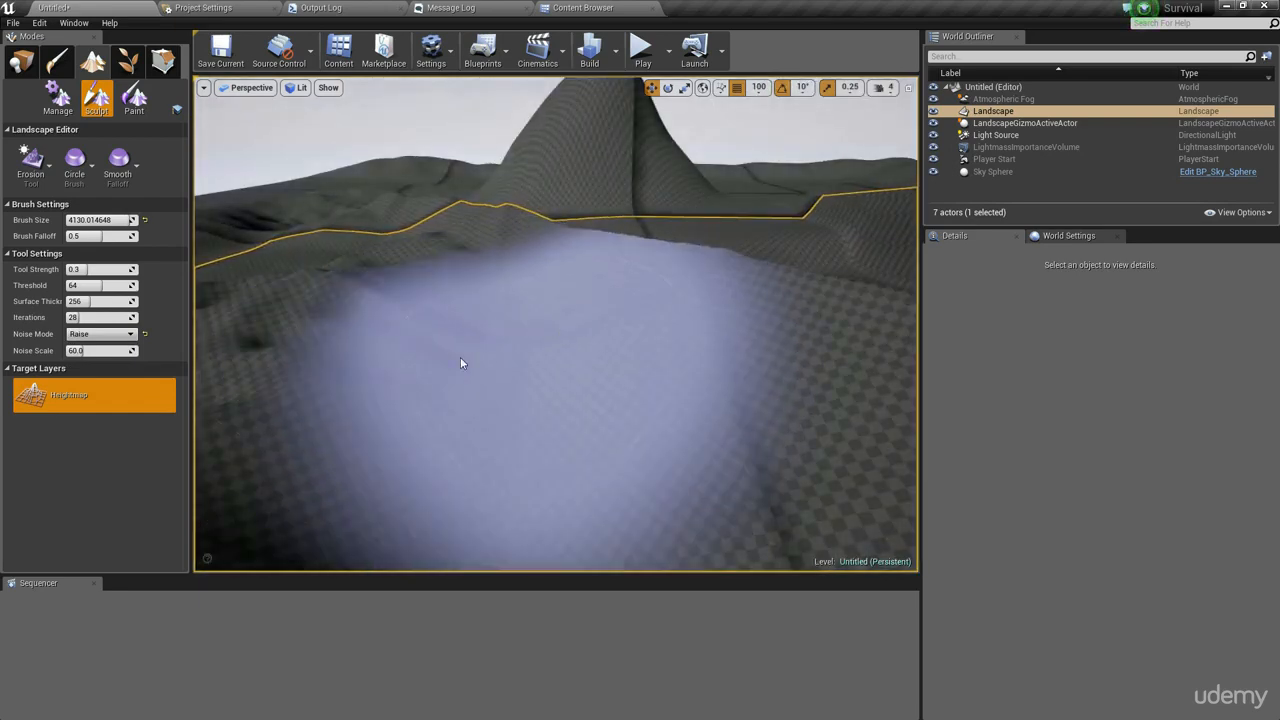
# - Set the erosion Noise Mode to Both and erode another area
pyautogui.click(90, 346)
pyautogui.moveTo(628, 325); pyautogui.dragTo(634, 352, button='right')
pyautogui.moveTo(527, 318)
pyautogui.mouseDown()
pyautogui.moveTo(491, 394)
pyautogui.moveTo(500, 380)
pyautogui.moveTo(466, 366)
pyautogui.moveTo(507, 306)
pyautogui.moveTo(440, 286)
pyautogui.moveTo(551, 274)
pyautogui.moveTo(500, 229)
pyautogui.moveTo(540, 251)
pyautogui.moveTo(394, 314)
pyautogui.mouseUp()
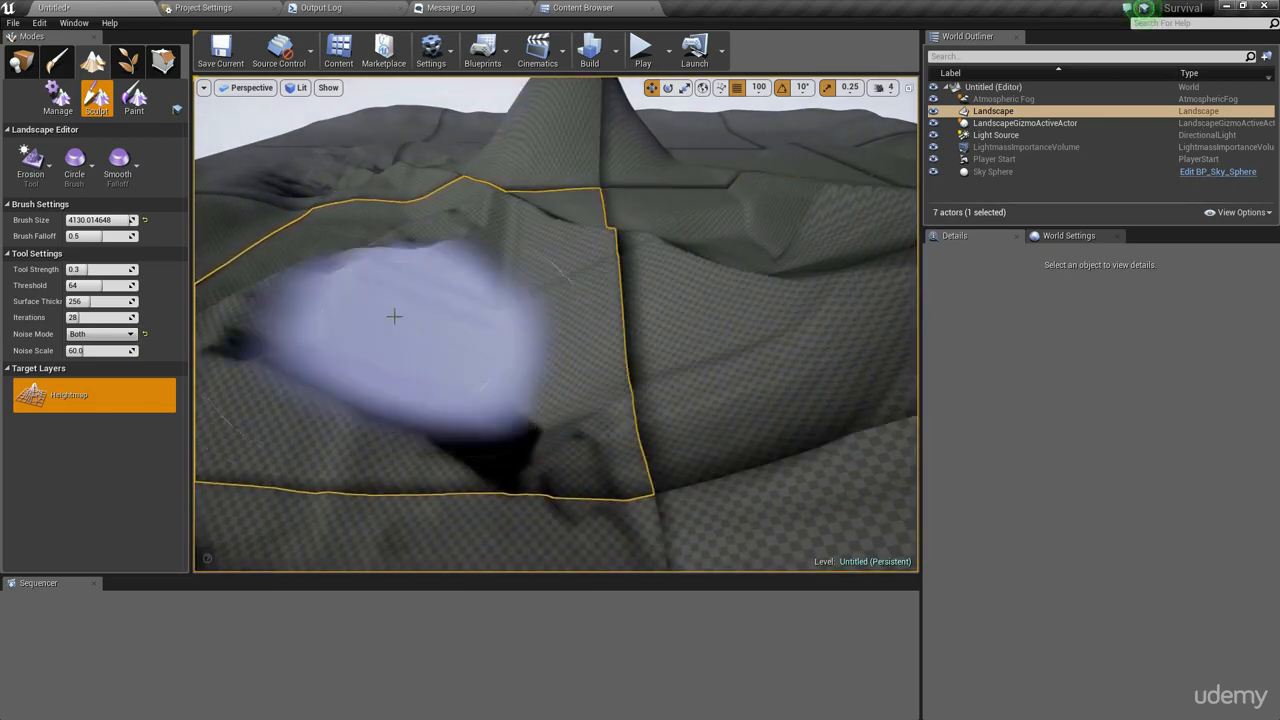
# - Reset the erosion Noise Mode to Lower and erode more of the terrain
pyautogui.click(146, 336)
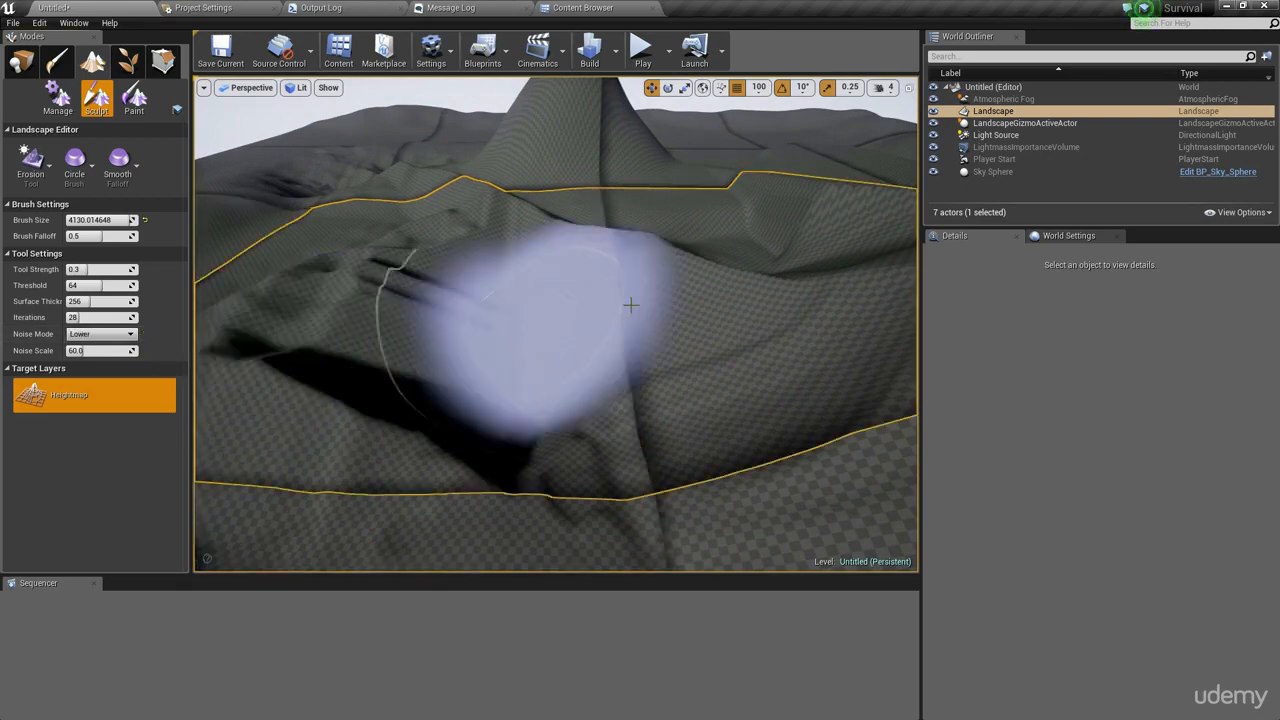
pyautogui.moveTo(631, 304)
pyautogui.mouseDown(button='right')
pyautogui.moveTo(570, 400)
pyautogui.moveTo(640, 300)
pyautogui.mouseUp(button='right')
pyautogui.moveTo(556, 324)
pyautogui.mouseDown(button='right')
pyautogui.moveTo(410, 350)
pyautogui.moveTo(380, 400)
pyautogui.moveTo(300, 330)
pyautogui.moveTo(686, 296)
pyautogui.mouseUp(button='right')
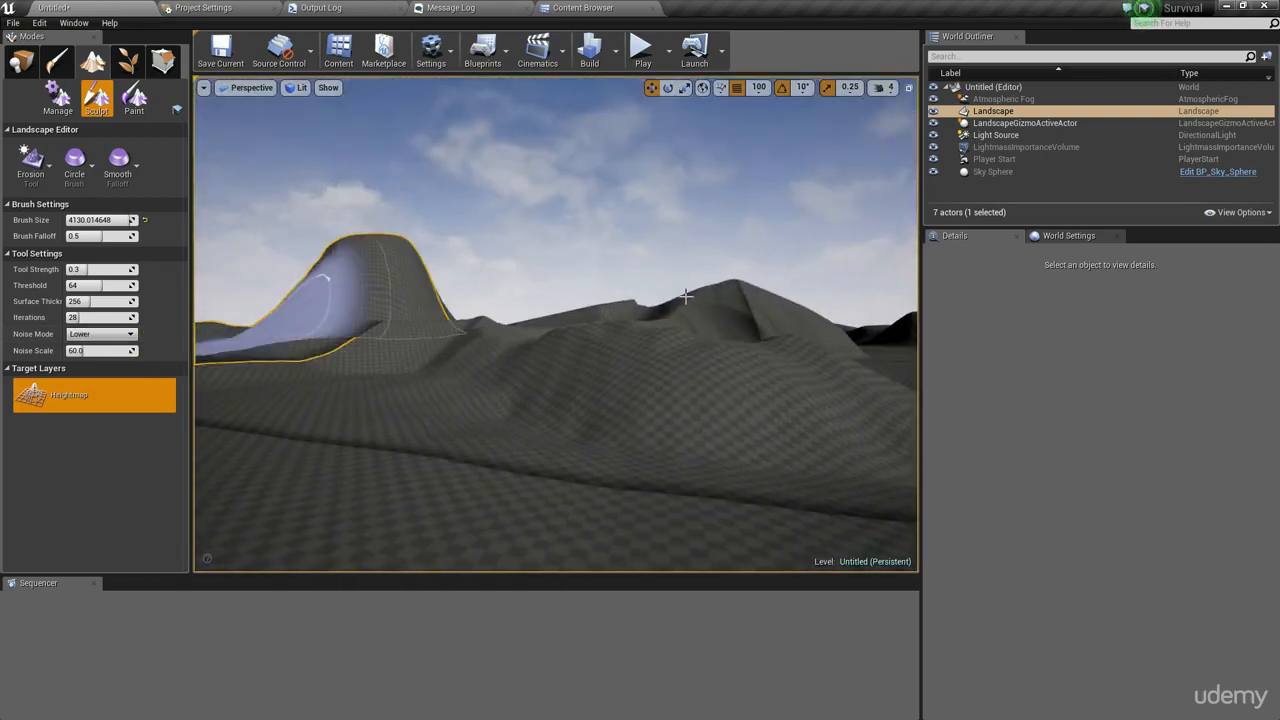
pyautogui.moveTo(495, 345)
pyautogui.mouseDown(button='right')
pyautogui.moveTo(370, 400)
pyautogui.moveTo(580, 420)
pyautogui.moveTo(380, 385)
pyautogui.mouseUp(button='right')
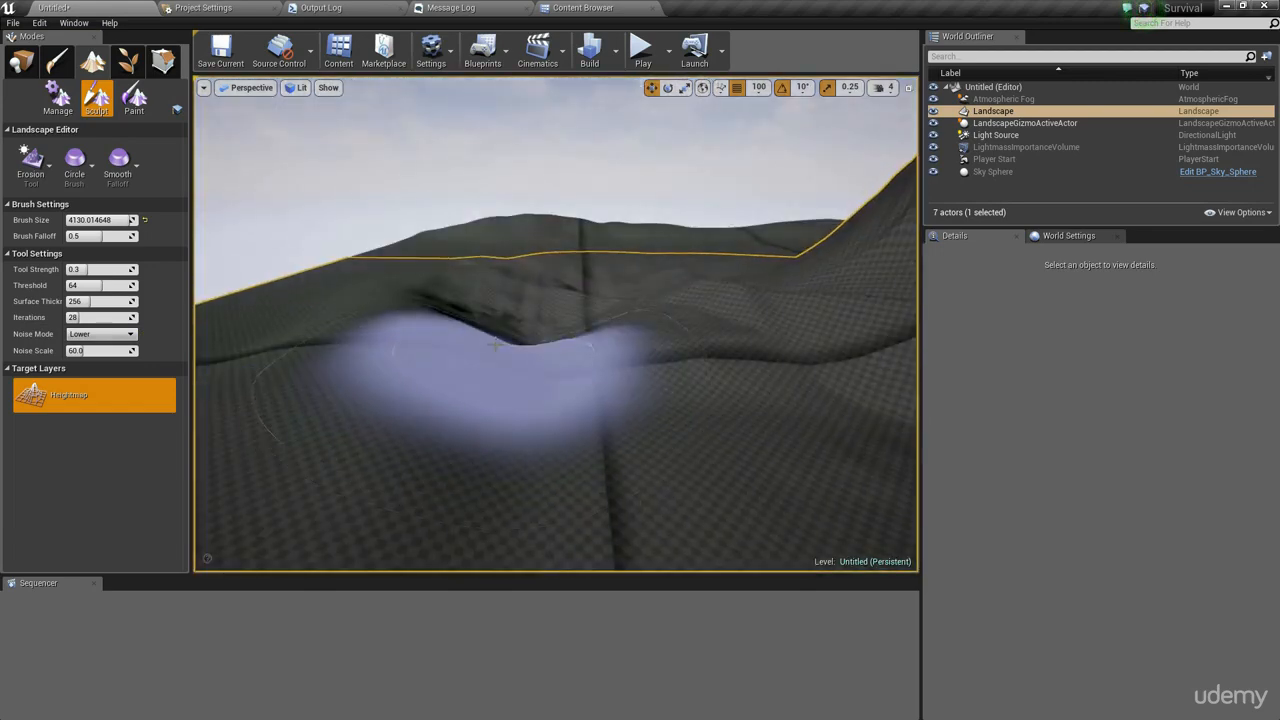
# - Switch to the Hydro Erosion tool and apply rain erosion across the terrain
pyautogui.click(31, 170)
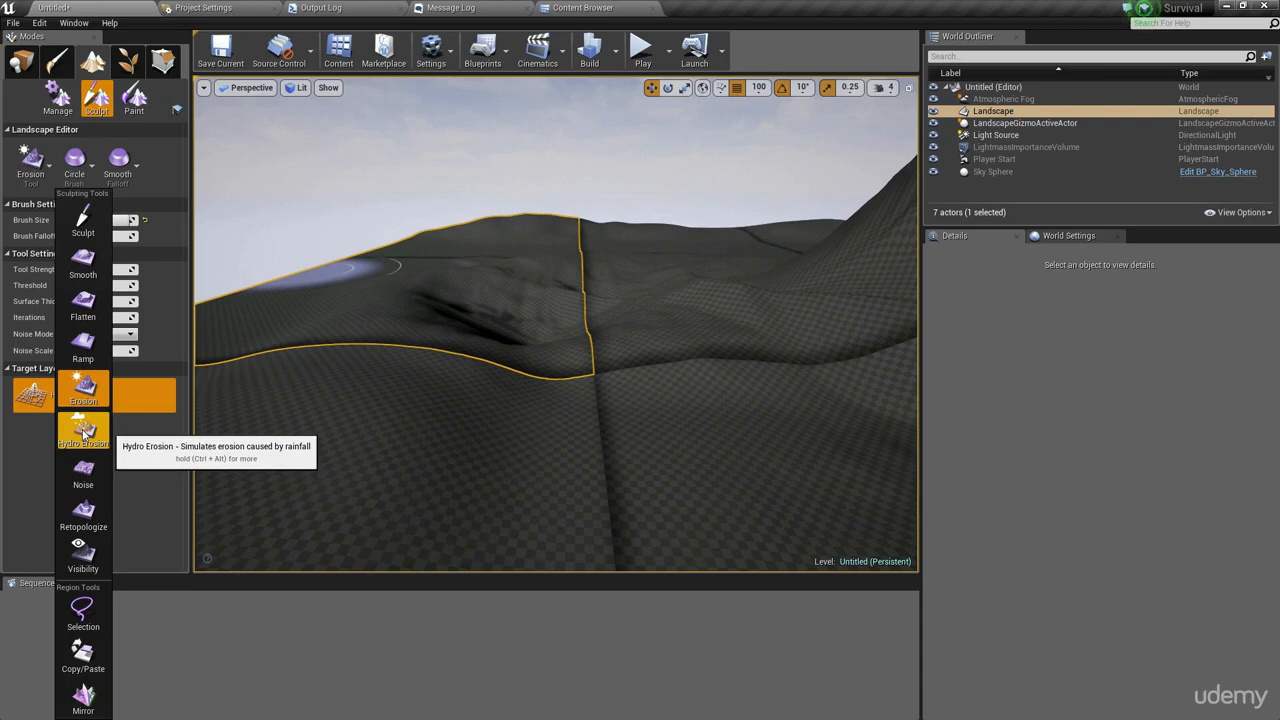
pyautogui.click(84, 435)
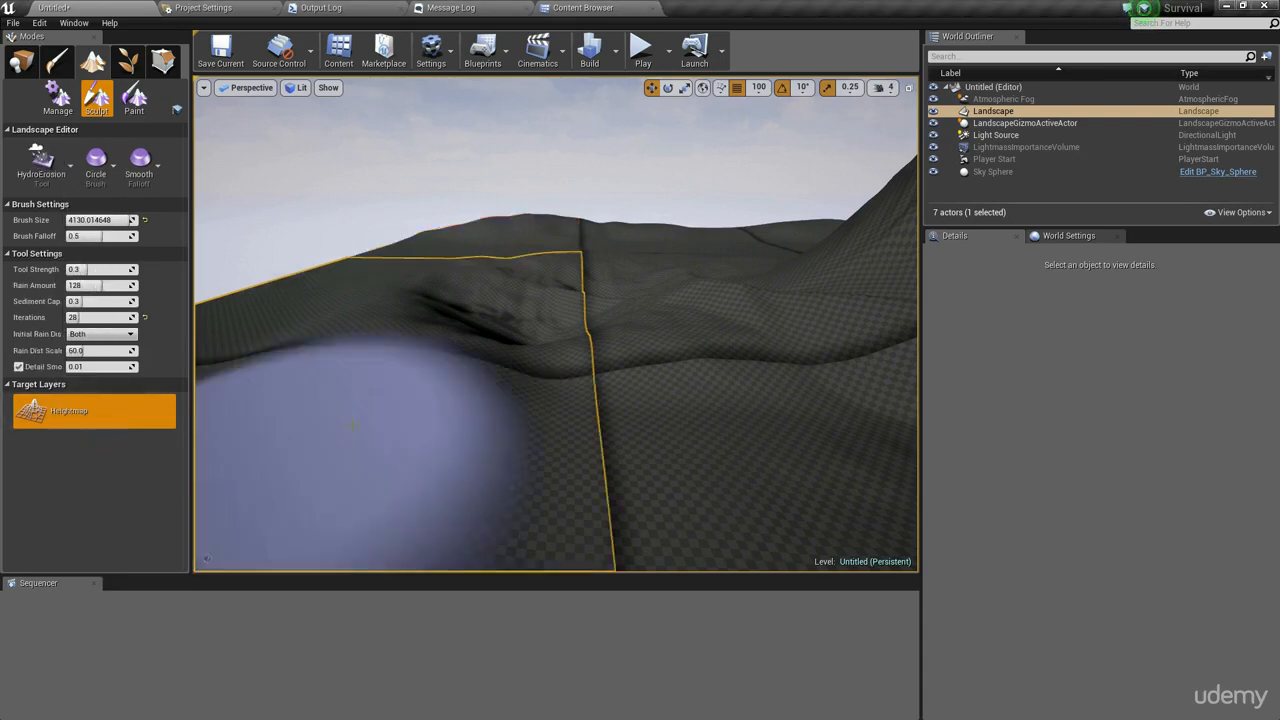
pyautogui.moveTo(365, 468)
pyautogui.mouseDown(button='right')
pyautogui.moveTo(560, 425)
pyautogui.moveTo(680, 455)
pyautogui.moveTo(665, 530)
pyautogui.moveTo(565, 540)
pyautogui.moveTo(615, 545)
pyautogui.moveTo(585, 545)
pyautogui.moveTo(797, 233)
pyautogui.mouseUp(button='right')
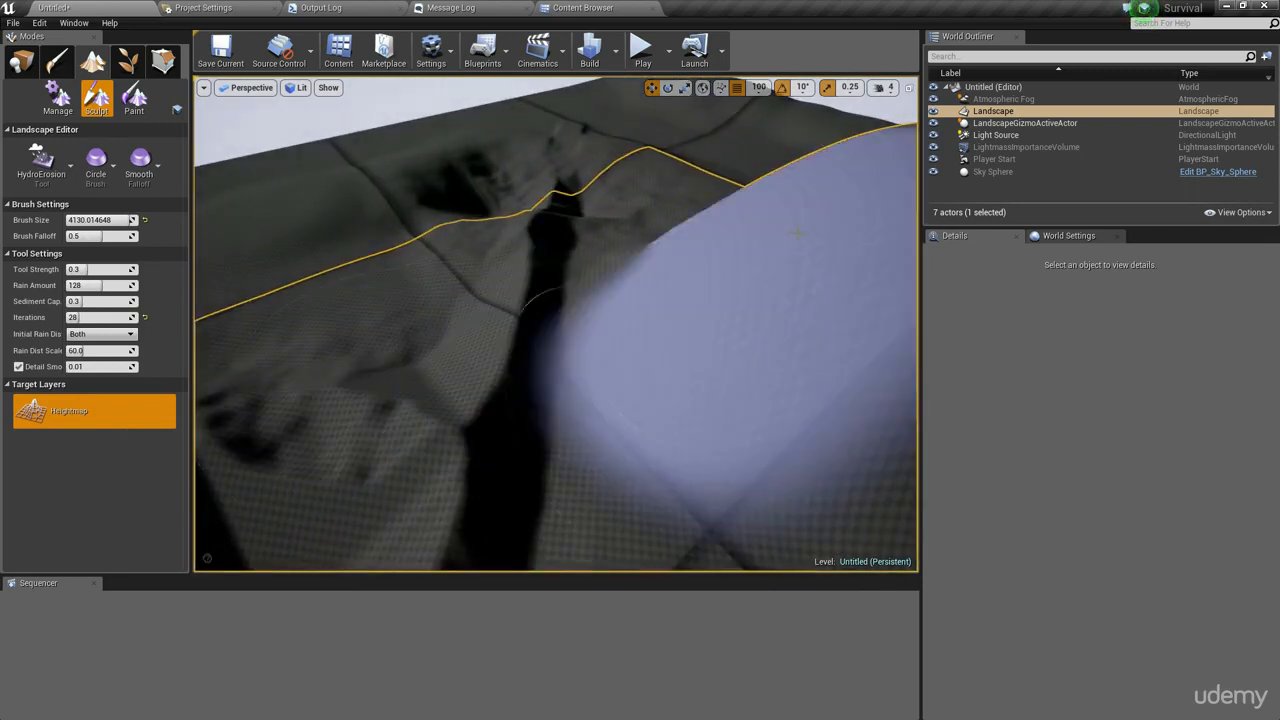
pyautogui.moveTo(591, 266)
pyautogui.mouseDown()
pyautogui.moveTo(482, 303)
pyautogui.moveTo(505, 258)
pyautogui.moveTo(461, 426)
pyautogui.moveTo(506, 268)
pyautogui.moveTo(457, 383)
pyautogui.moveTo(455, 430)
pyautogui.mouseUp()
pyautogui.moveTo(455, 430); pyautogui.dragTo(465, 390, button='right')
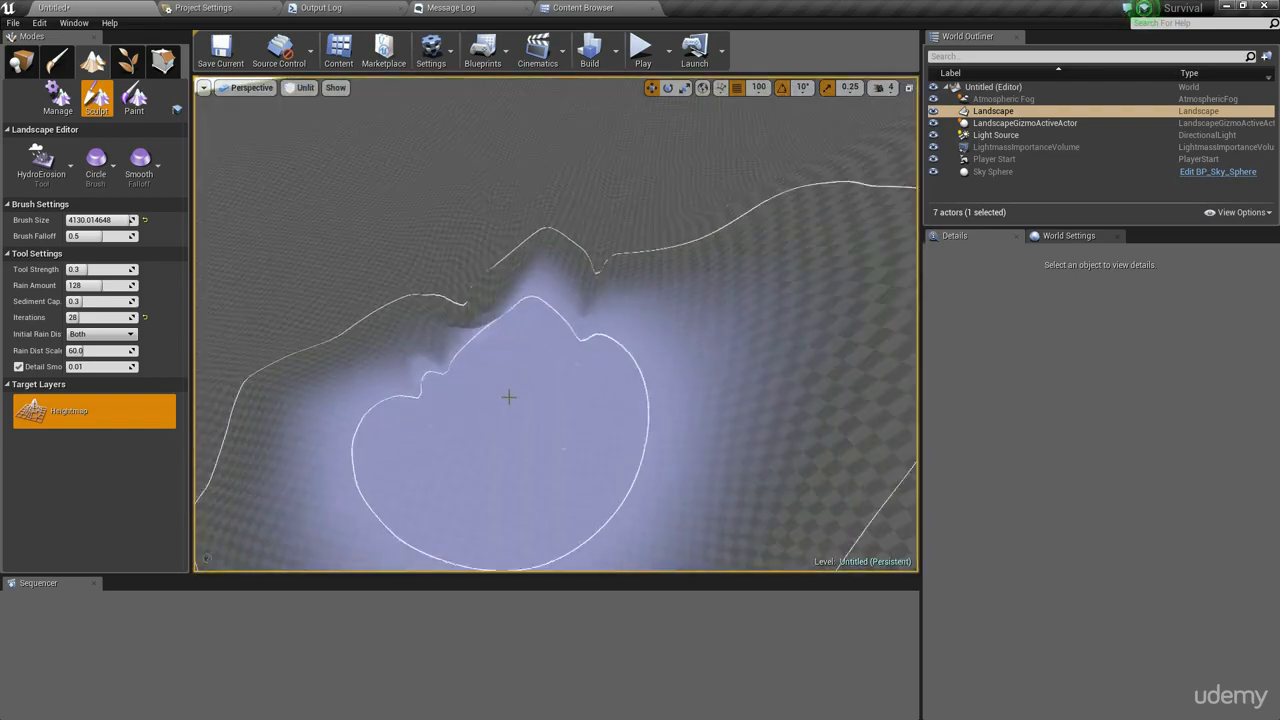
pyautogui.moveTo(509, 397)
pyautogui.mouseDown(button='right')
pyautogui.moveTo(509, 440)
pyautogui.moveTo(509, 360)
pyautogui.moveTo(490, 372)
pyautogui.mouseUp(button='right')
pyautogui.hotkey('alt', '4')
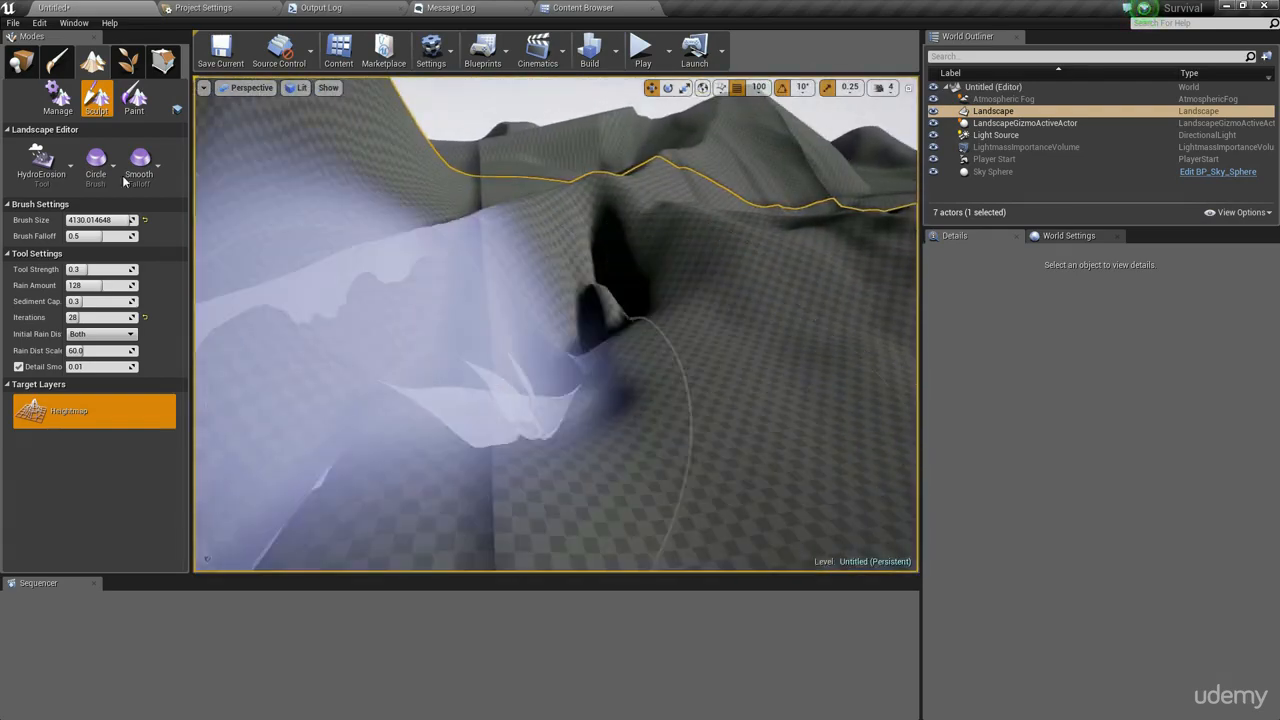
pyautogui.click(73, 23)
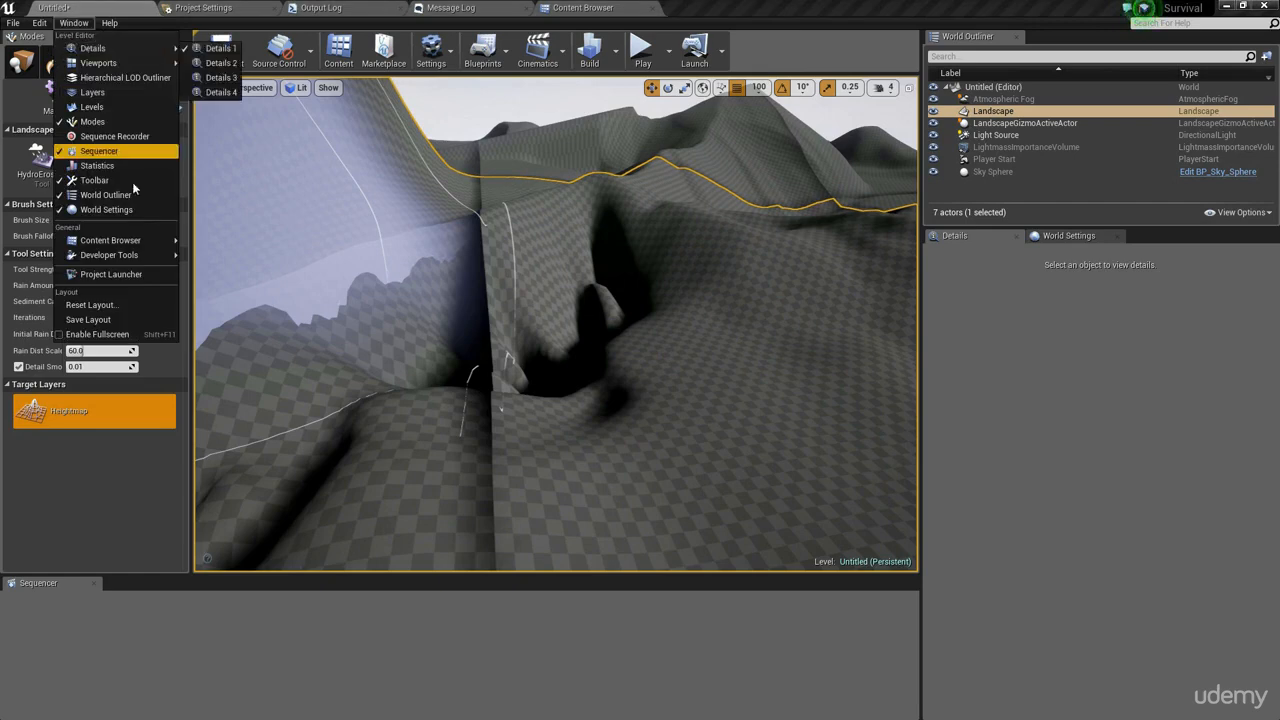
pyautogui.click(990, 43)
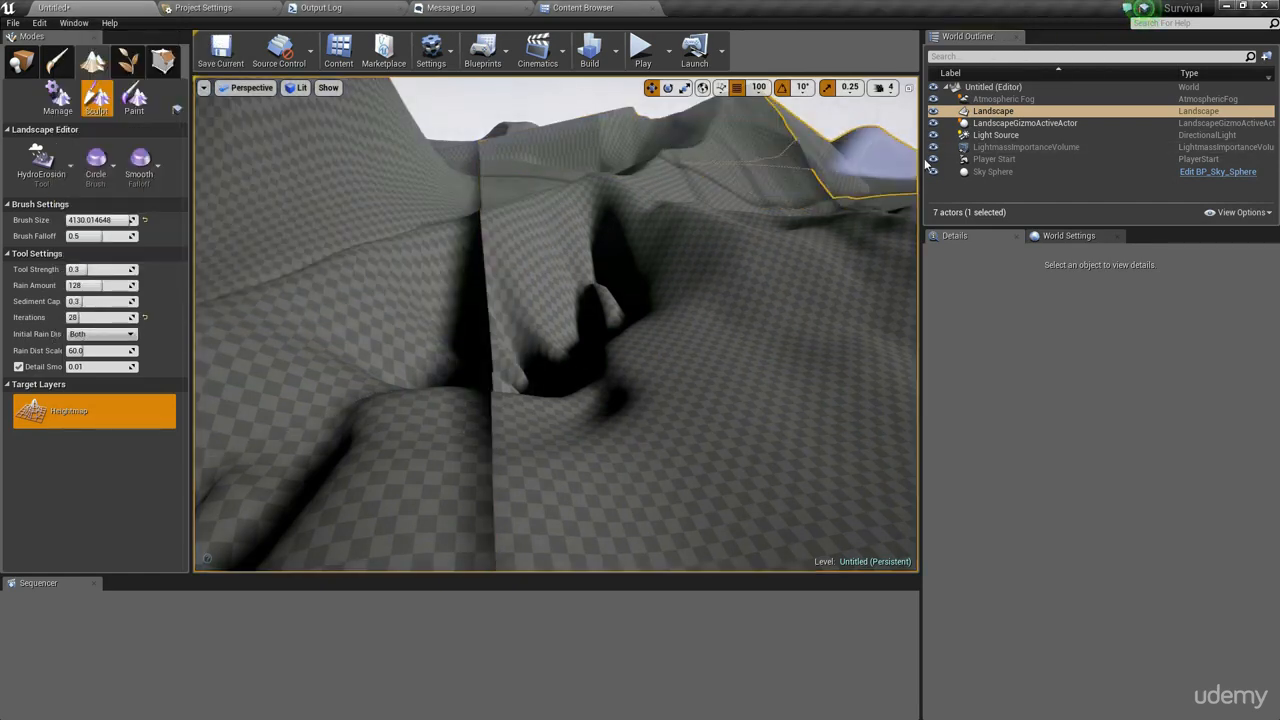
# - Set the Light Source's mobility to Movable and apply more hydro erosion with Initial Rain Distribution set to Positive
pyautogui.click(1059, 137)
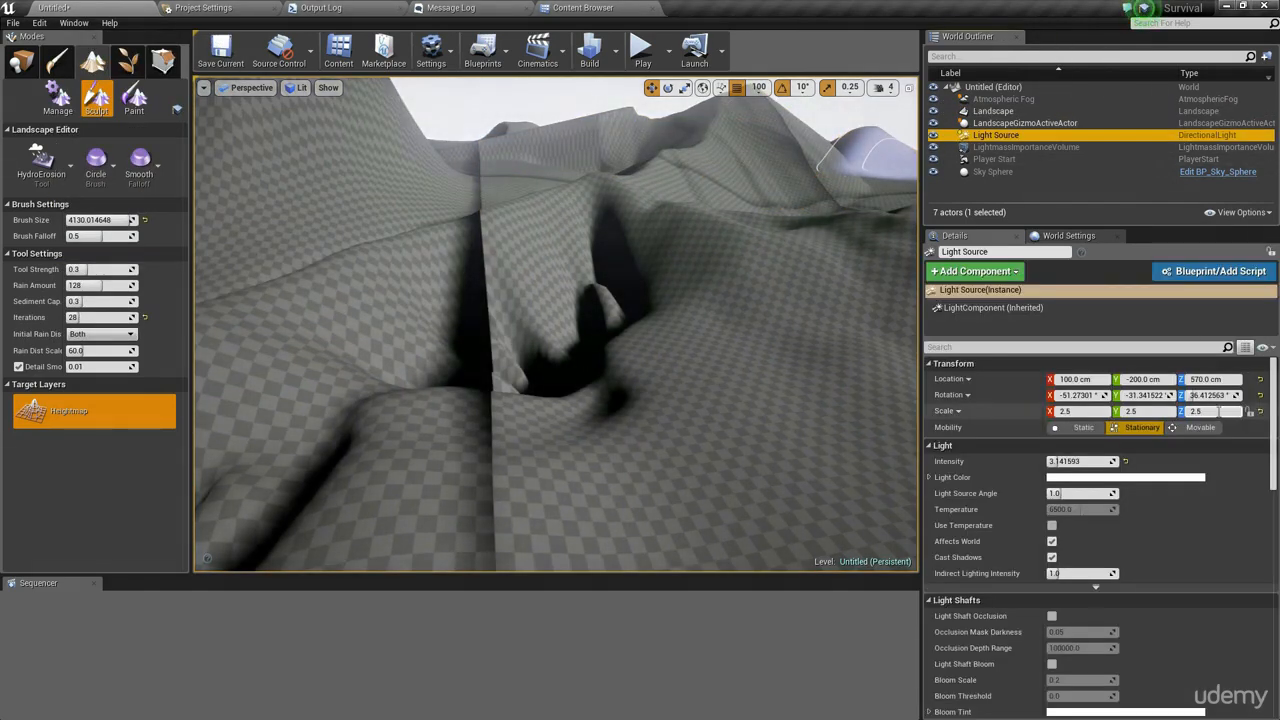
pyautogui.click(1195, 427)
pyautogui.moveTo(556, 324)
pyautogui.mouseDown(button='right')
pyautogui.moveTo(580, 335)
pyautogui.moveTo(570, 285)
pyautogui.moveTo(600, 345)
pyautogui.moveTo(530, 280)
pyautogui.moveTo(610, 300)
pyautogui.moveTo(640, 350)
pyautogui.moveTo(620, 370)
pyautogui.moveTo(570, 310)
pyautogui.moveTo(686, 331)
pyautogui.mouseUp(button='right')
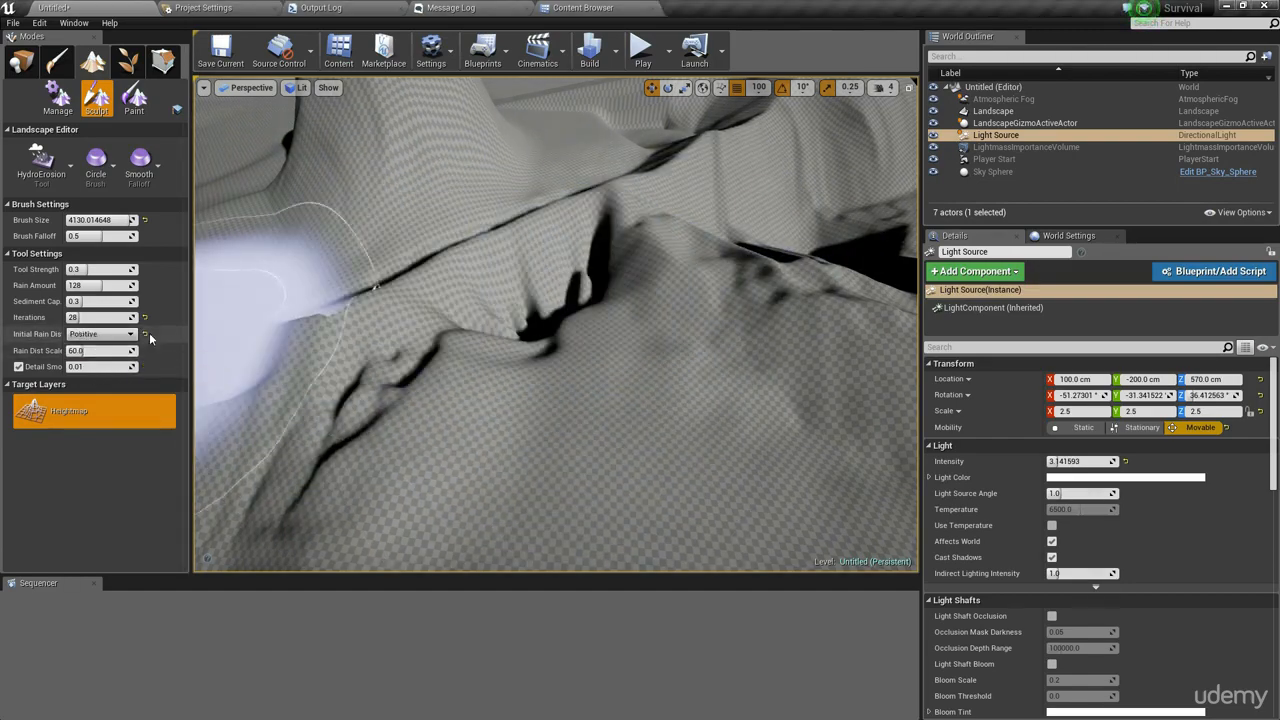
# - Apply more hydro erosion across the terrain and over a hill with Initial Rain Distribution set to Both
pyautogui.moveTo(345, 355); pyautogui.dragTo(230, 311, button='right')
pyautogui.moveTo(350, 358); pyautogui.dragTo(509, 384)
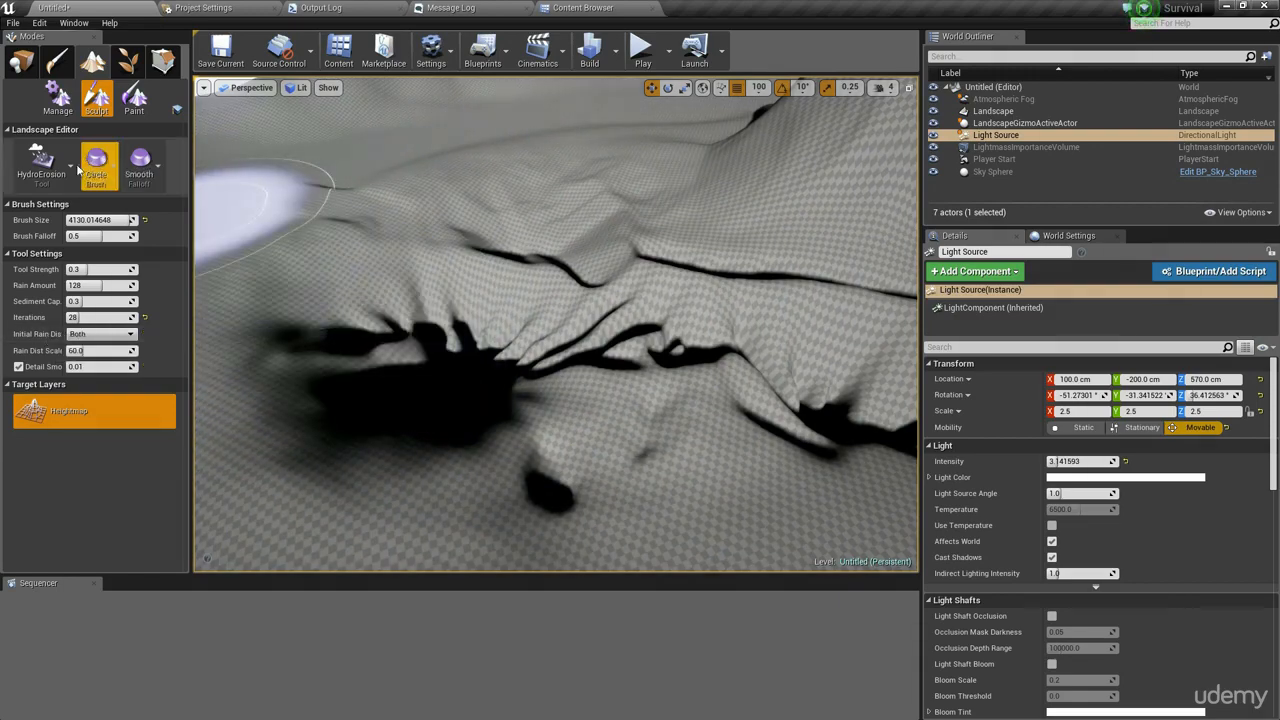
pyautogui.click(46, 160)
pyautogui.click(46, 160)
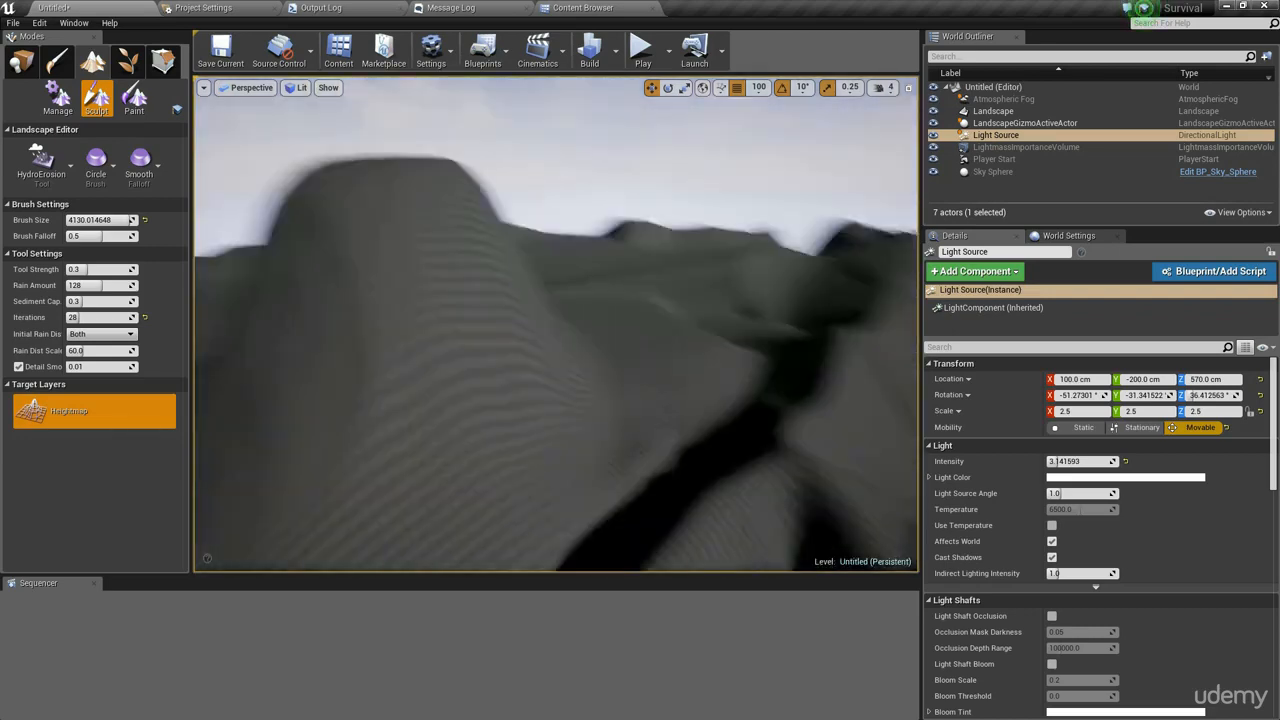
pyautogui.moveTo(698, 327); pyautogui.dragTo(510, 327, button='right')
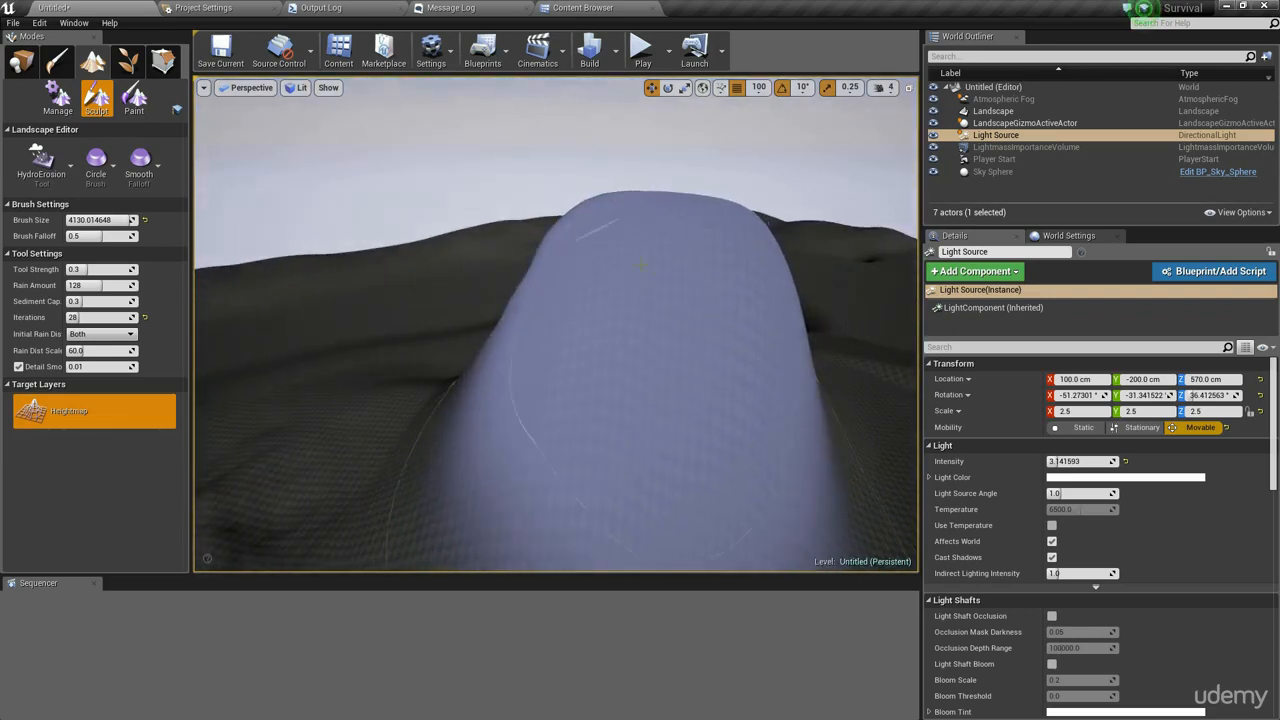
pyautogui.moveTo(657, 229)
pyautogui.mouseDown(button='right')
pyautogui.moveTo(630, 320)
pyautogui.moveTo(582, 398)
pyautogui.mouseUp(button='right')
pyautogui.moveTo(860, 290); pyautogui.dragTo(749, 277, button='right')
pyautogui.moveTo(770, 222); pyautogui.dragTo(772, 250, button='right')
pyautogui.moveTo(545, 330); pyautogui.dragTo(549, 286, button='right')
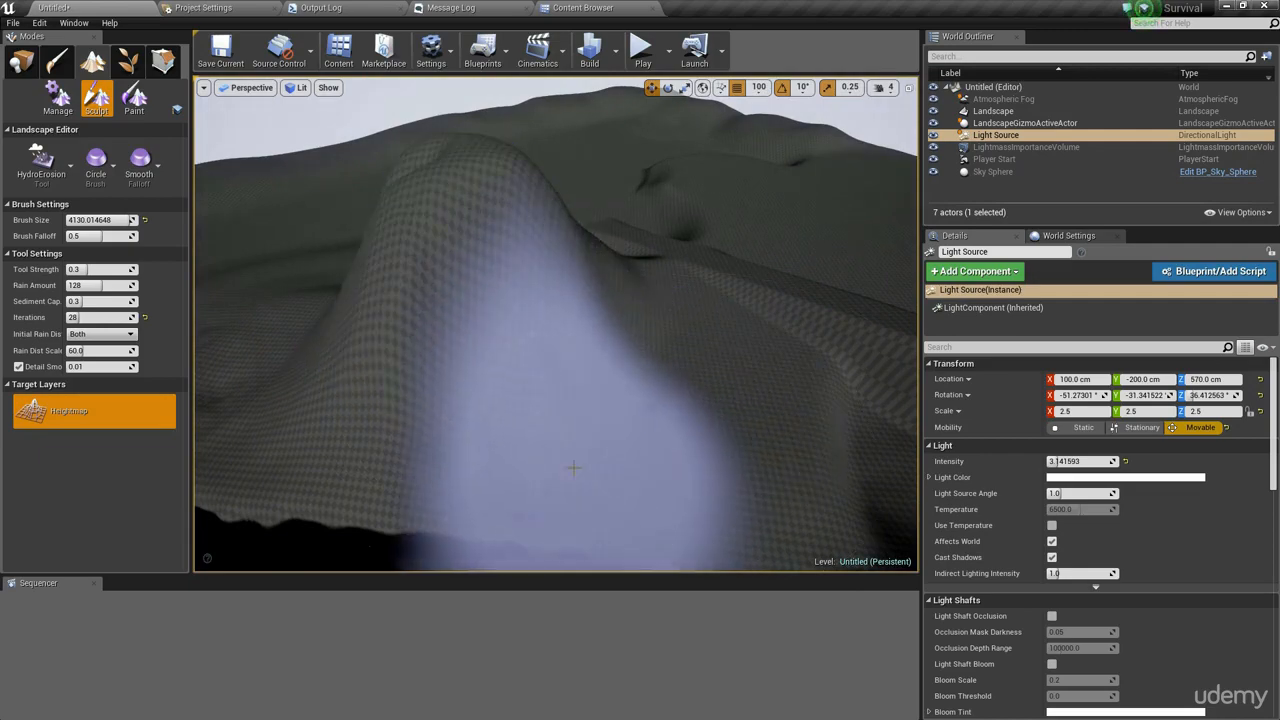
# - Erode another hillside with hydro erosion, then reset the Rain Amount to 128
pyautogui.moveTo(651, 429)
pyautogui.mouseDown(button='right')
pyautogui.moveTo(655, 470)
pyautogui.moveTo(640, 430)
pyautogui.mouseUp(button='right')
pyautogui.scroll(-8, 531, 264)
pyautogui.moveTo(526, 271); pyautogui.dragTo(480, 254, button='right')
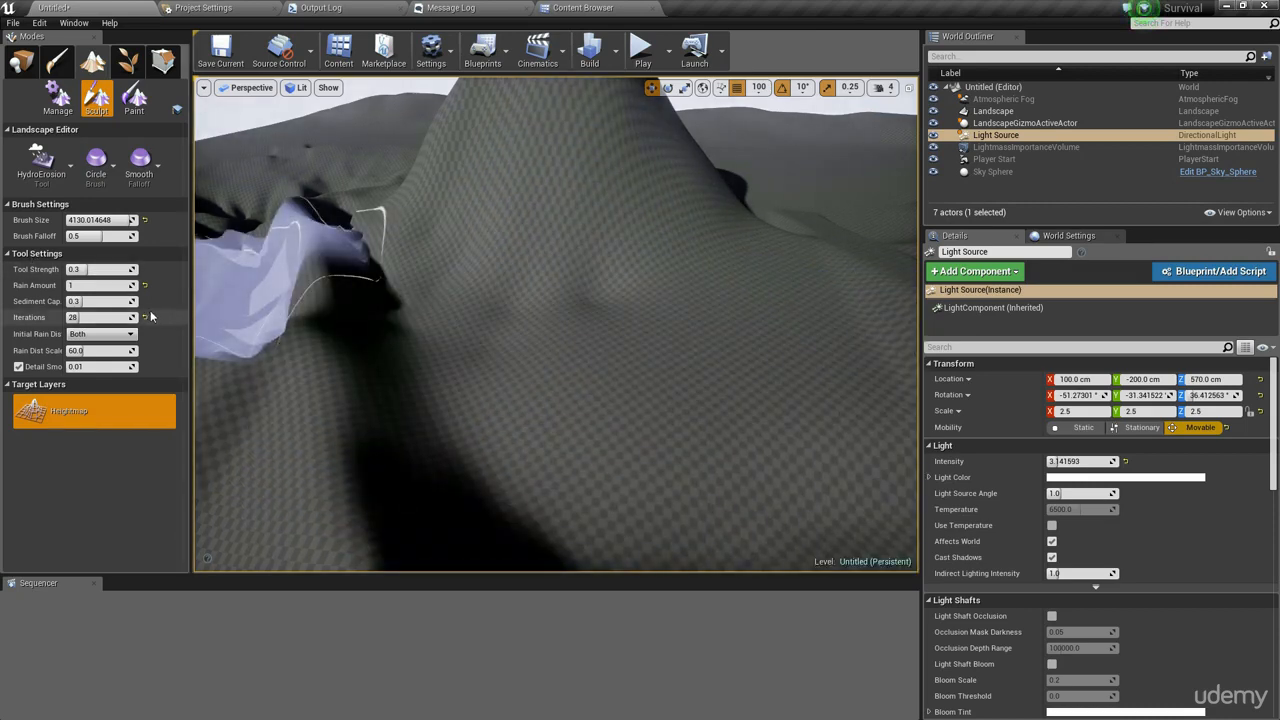
pyautogui.click(145, 286)
pyautogui.click(50, 176)
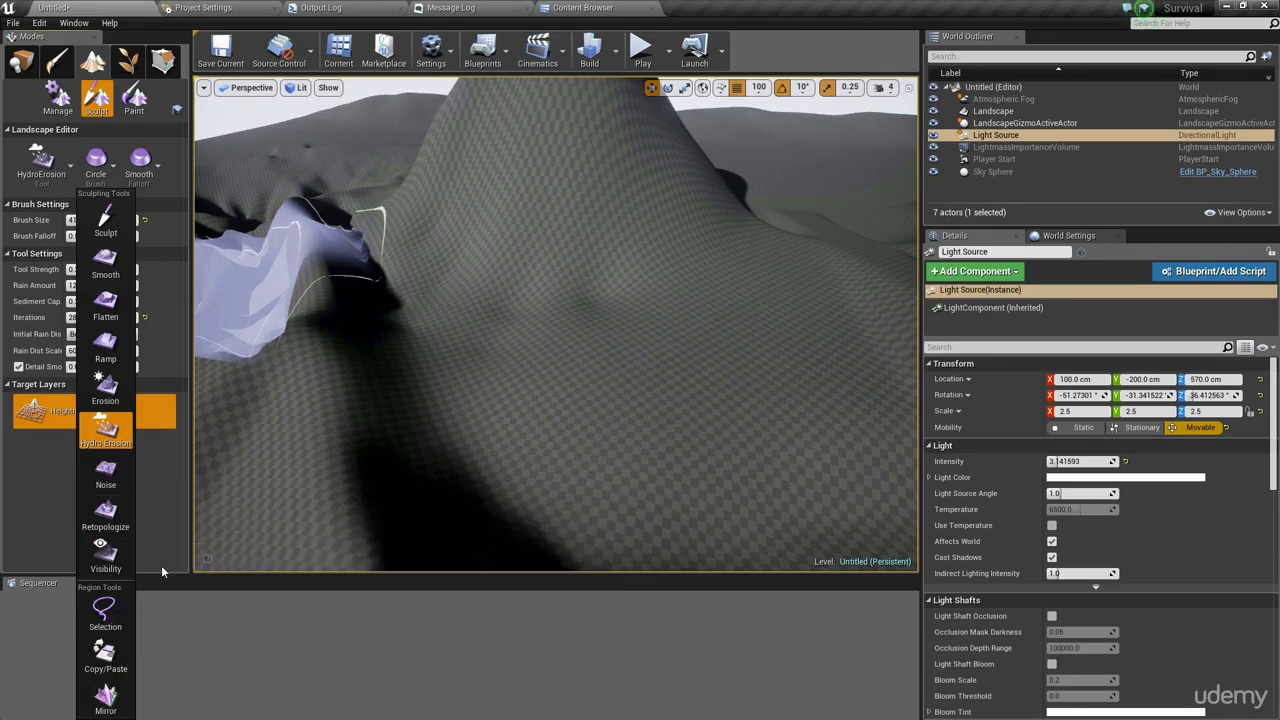
pyautogui.press('s')
pyautogui.moveTo(440, 440)
pyautogui.mouseDown(button='right')
pyautogui.moveTo(410, 465)
pyautogui.moveTo(430, 430)
pyautogui.mouseUp(button='right')
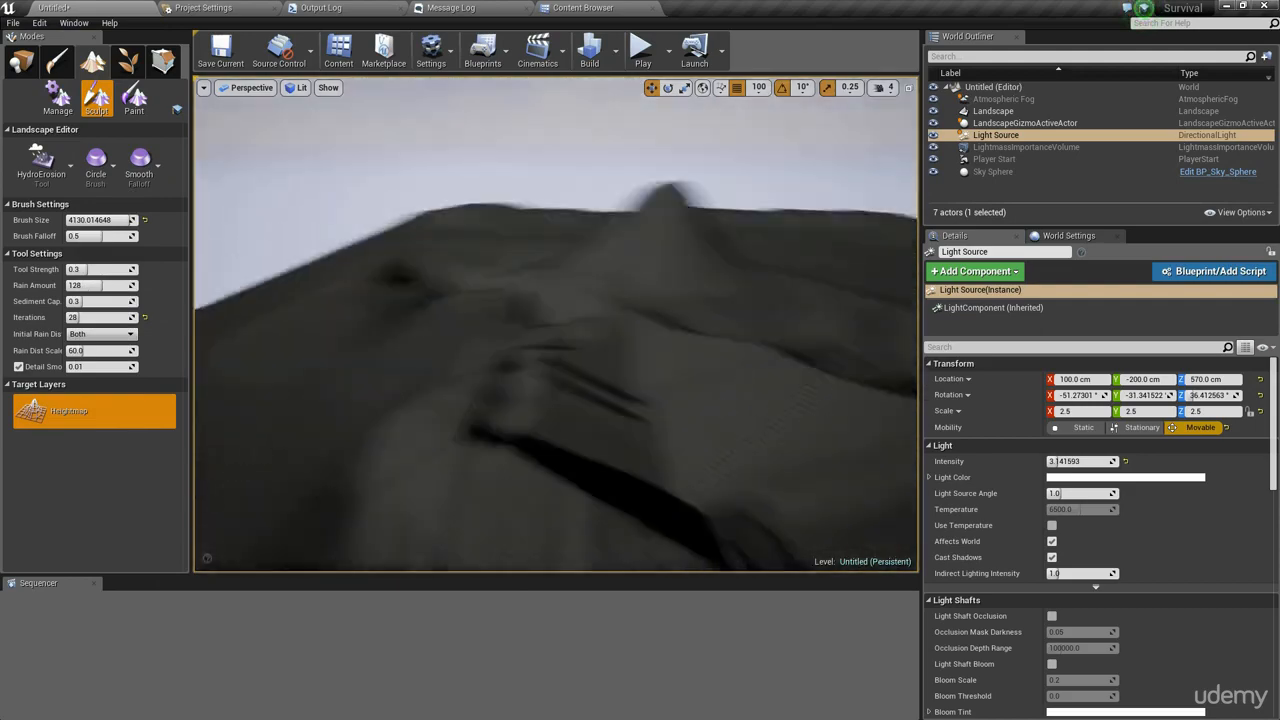